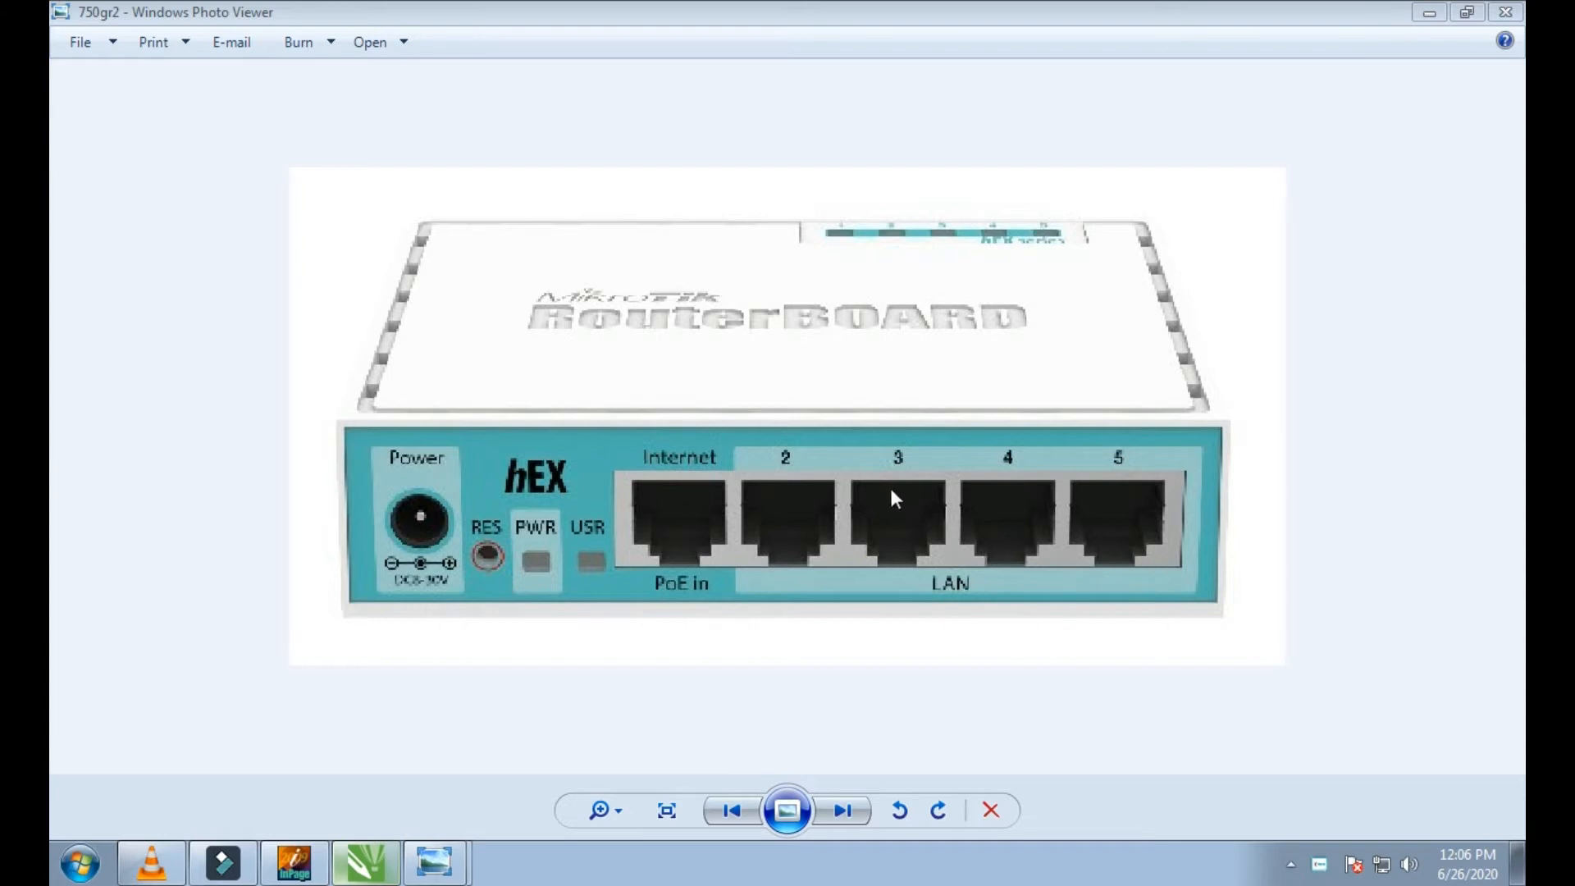
Step: Examine the Internet port and LAN ports 2 to 5 on the MikroTik hEX router photo
click(951, 568)
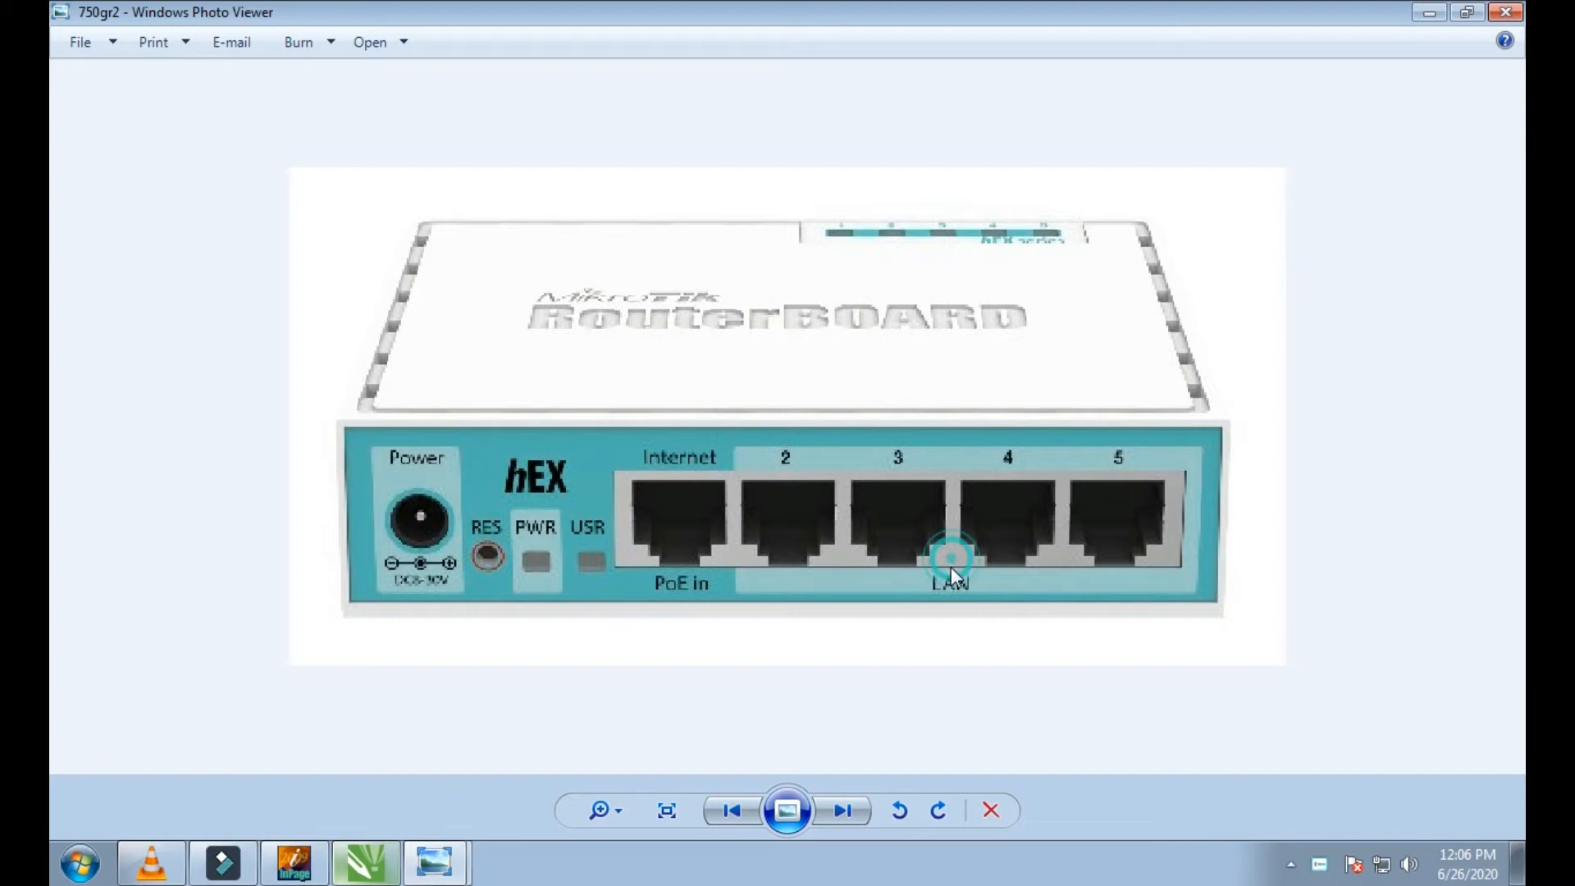
scroll(953, 587, up, 1)
scroll(955, 587, down, 1)
scroll(766, 521, up, 1)
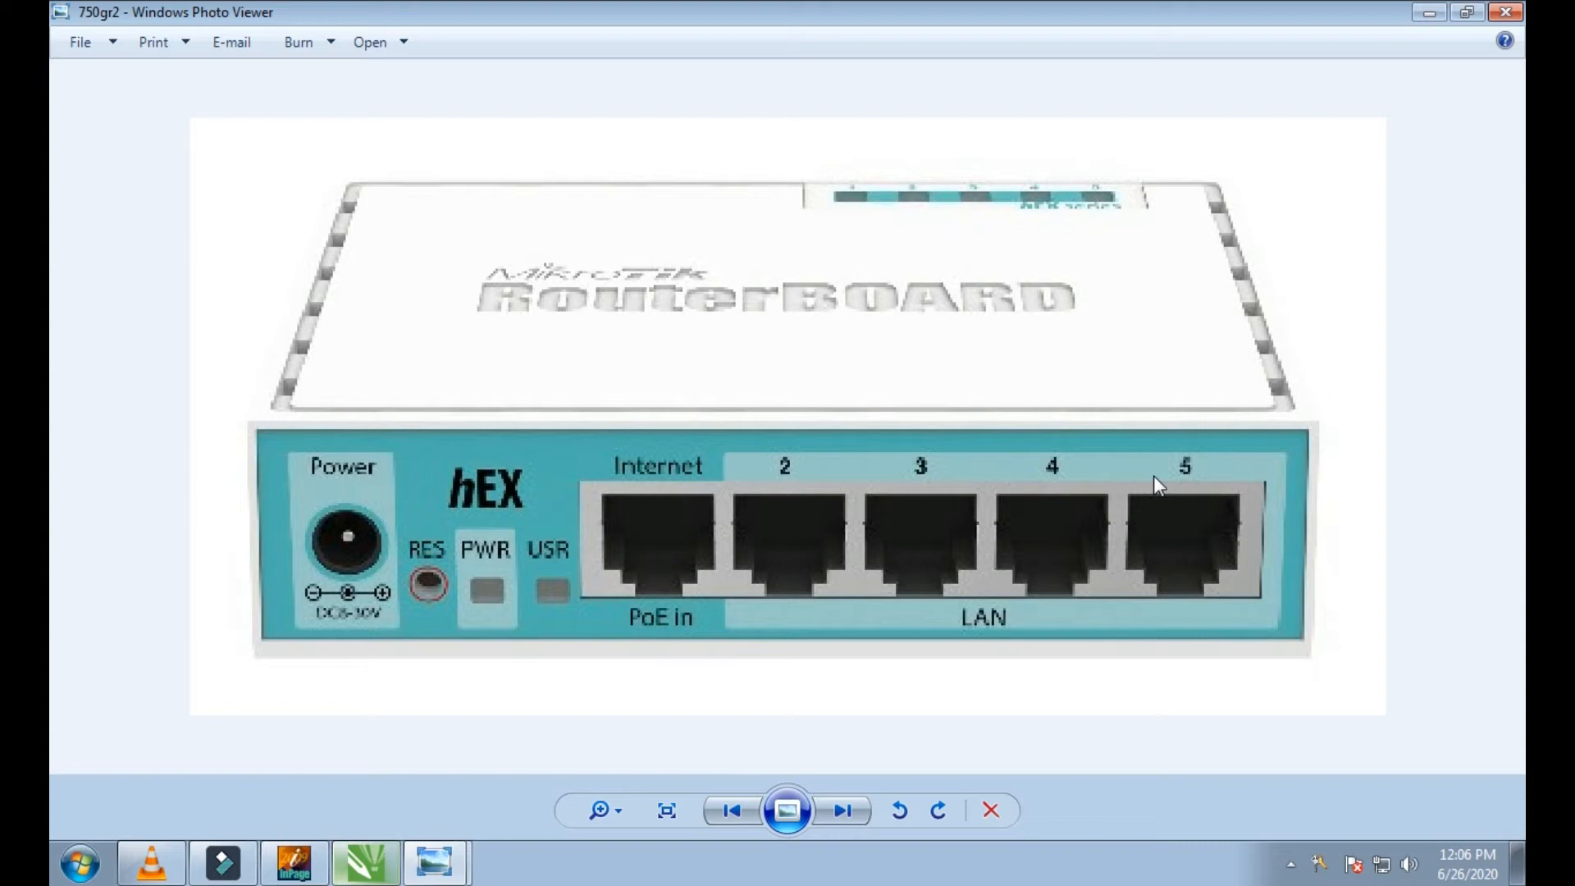
scroll(1153, 474, down, 2)
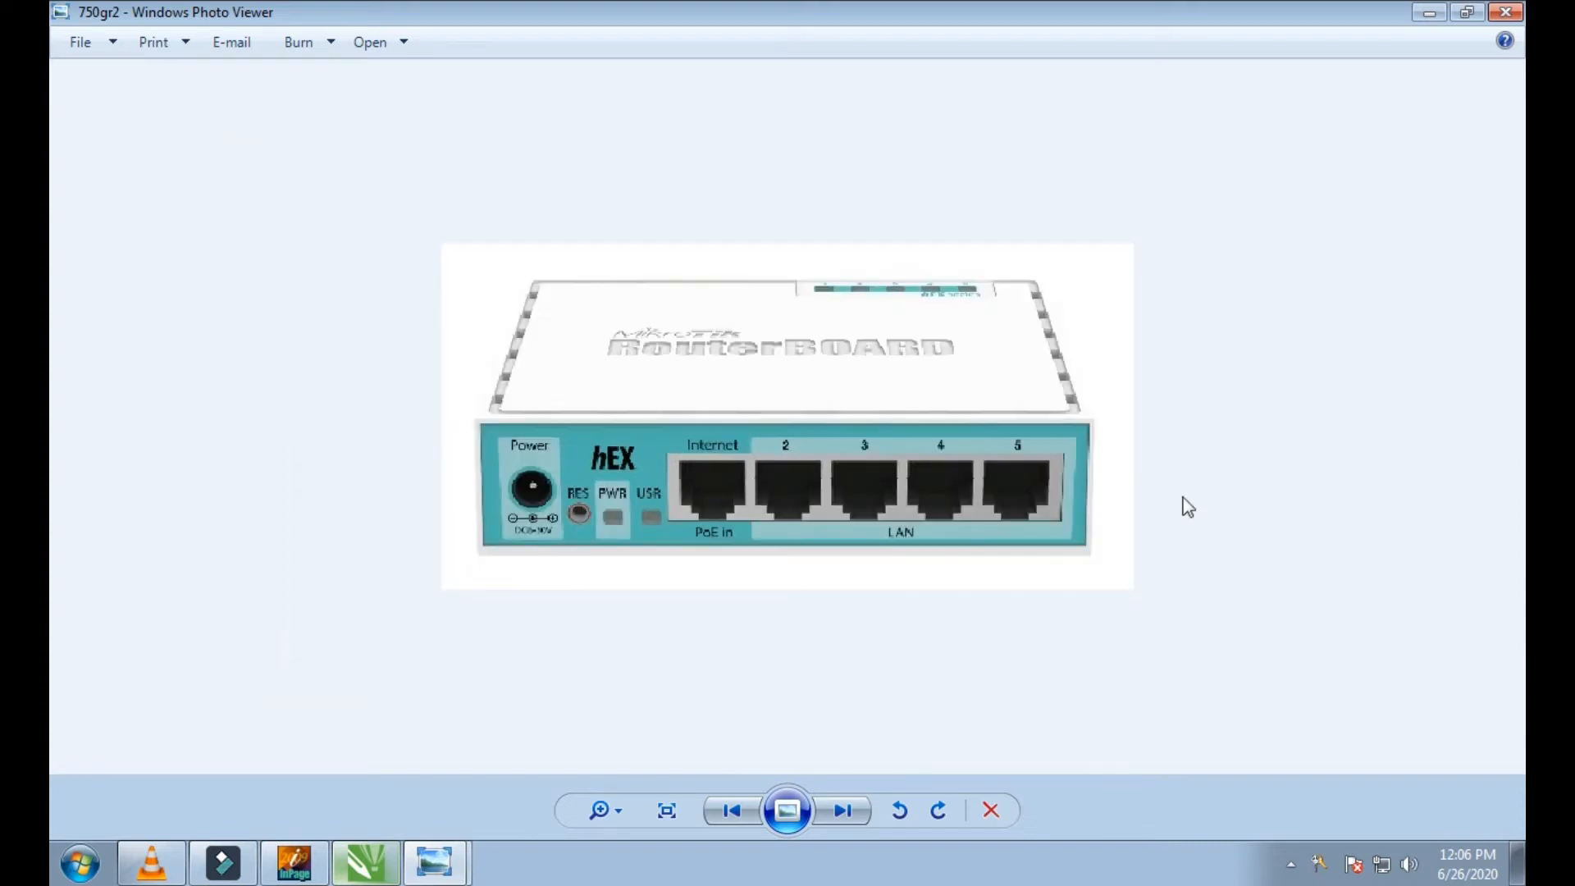
click(1307, 795)
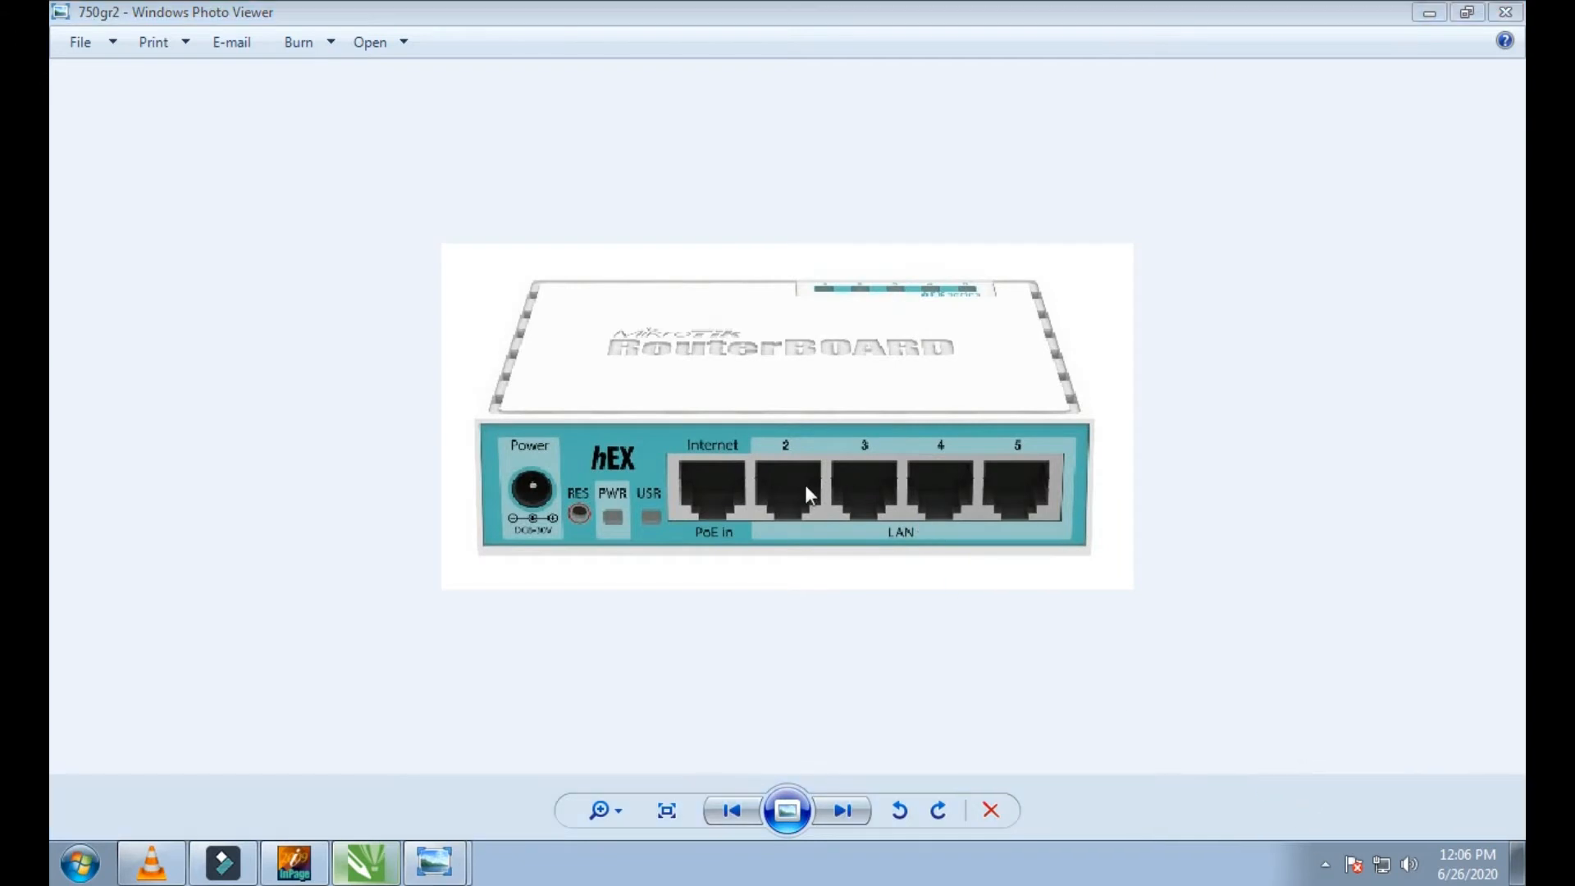
click(857, 569)
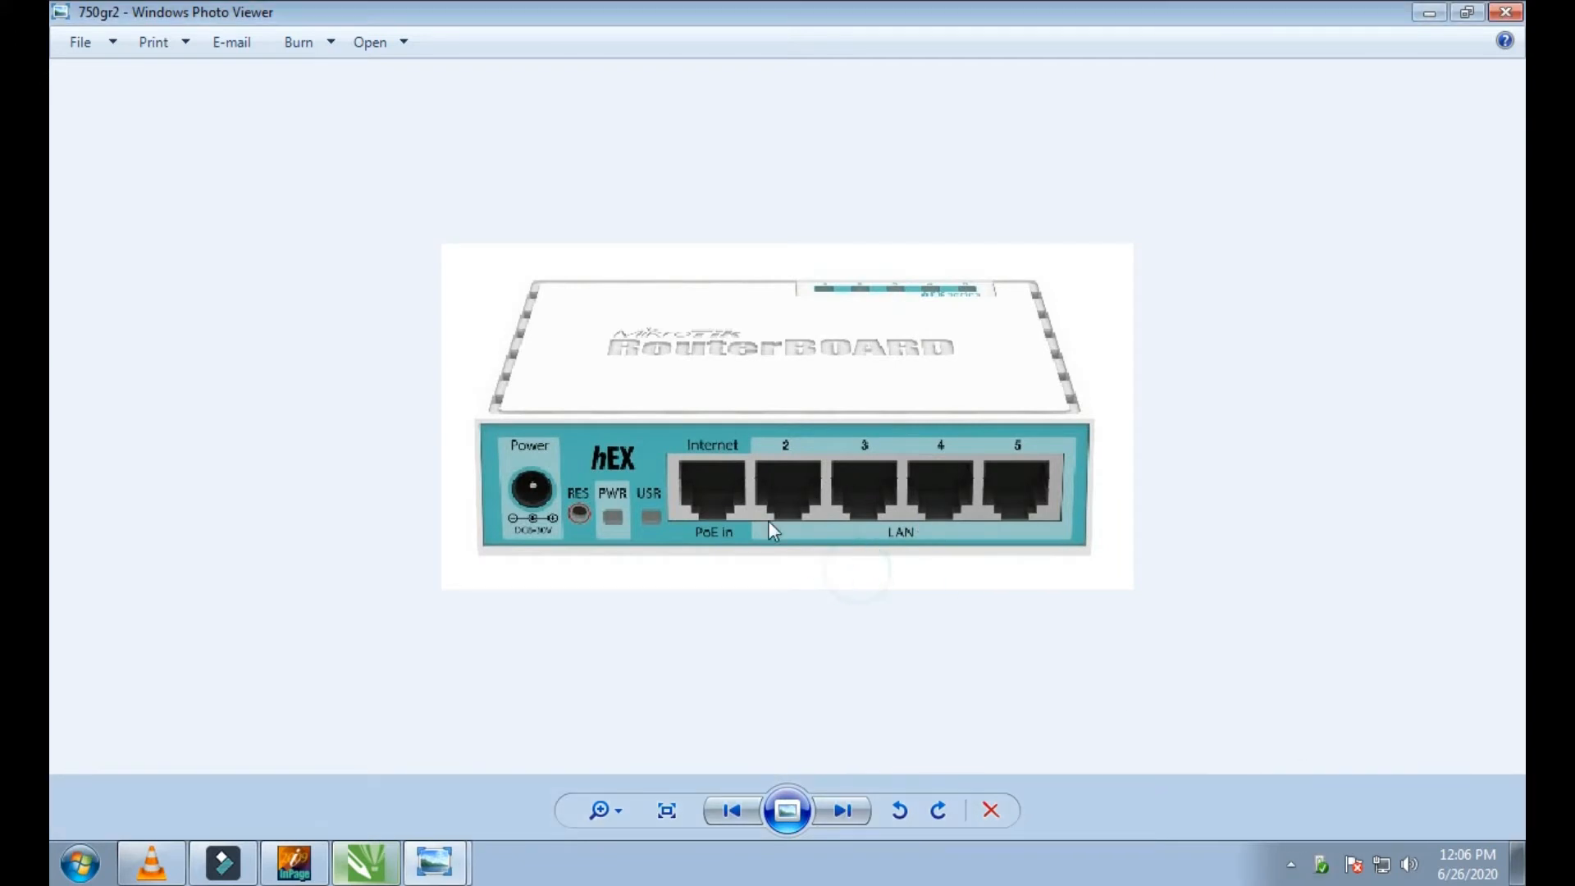
scroll(750, 498, up, 3)
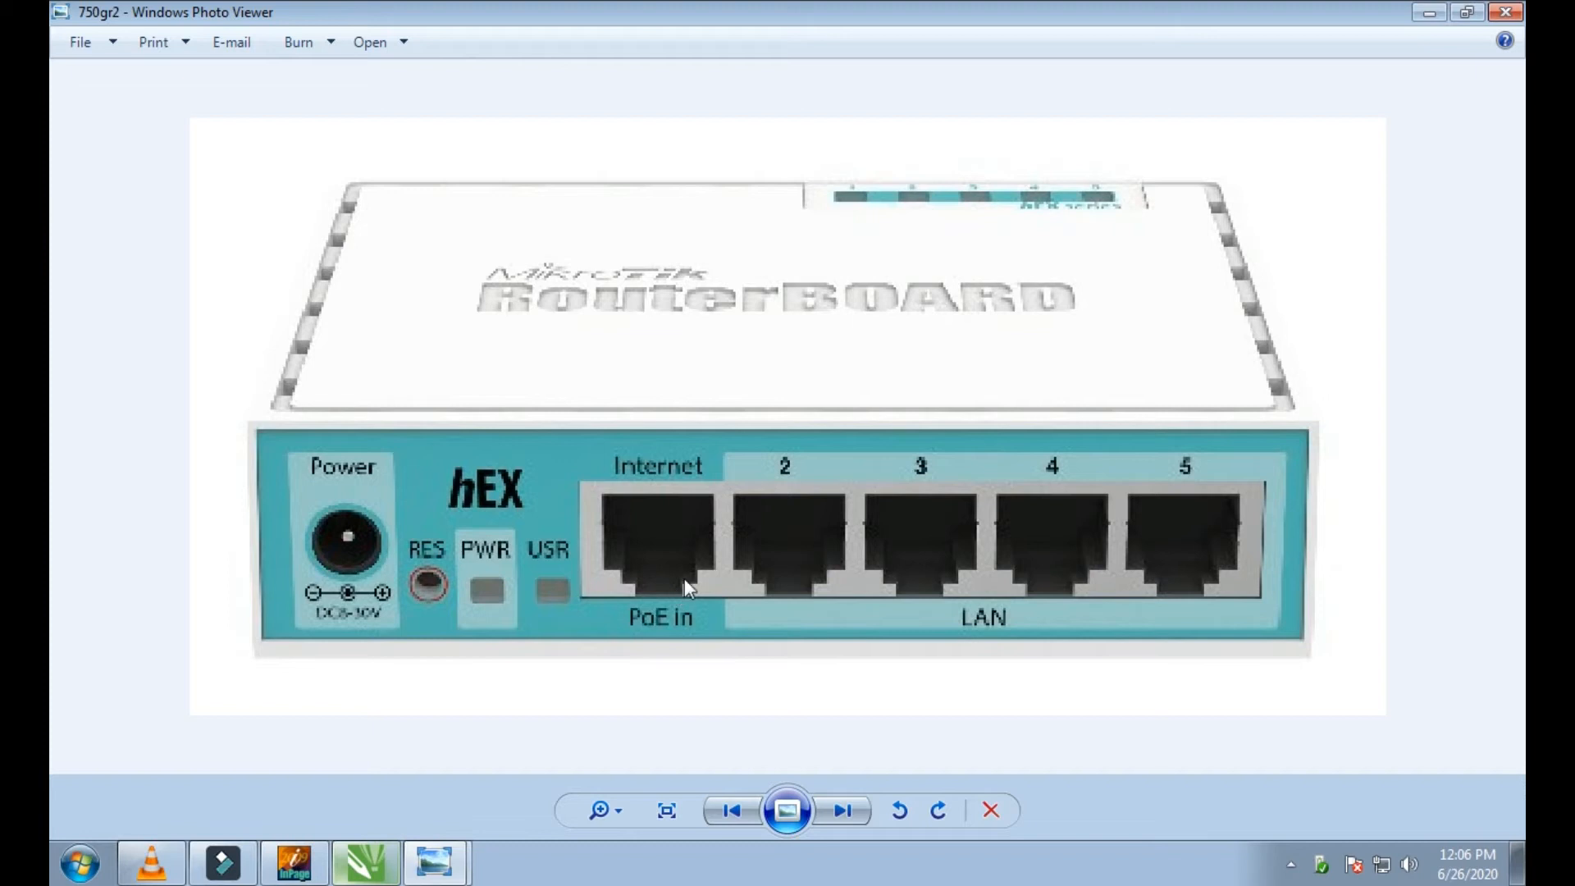
scroll(617, 538, up, 2)
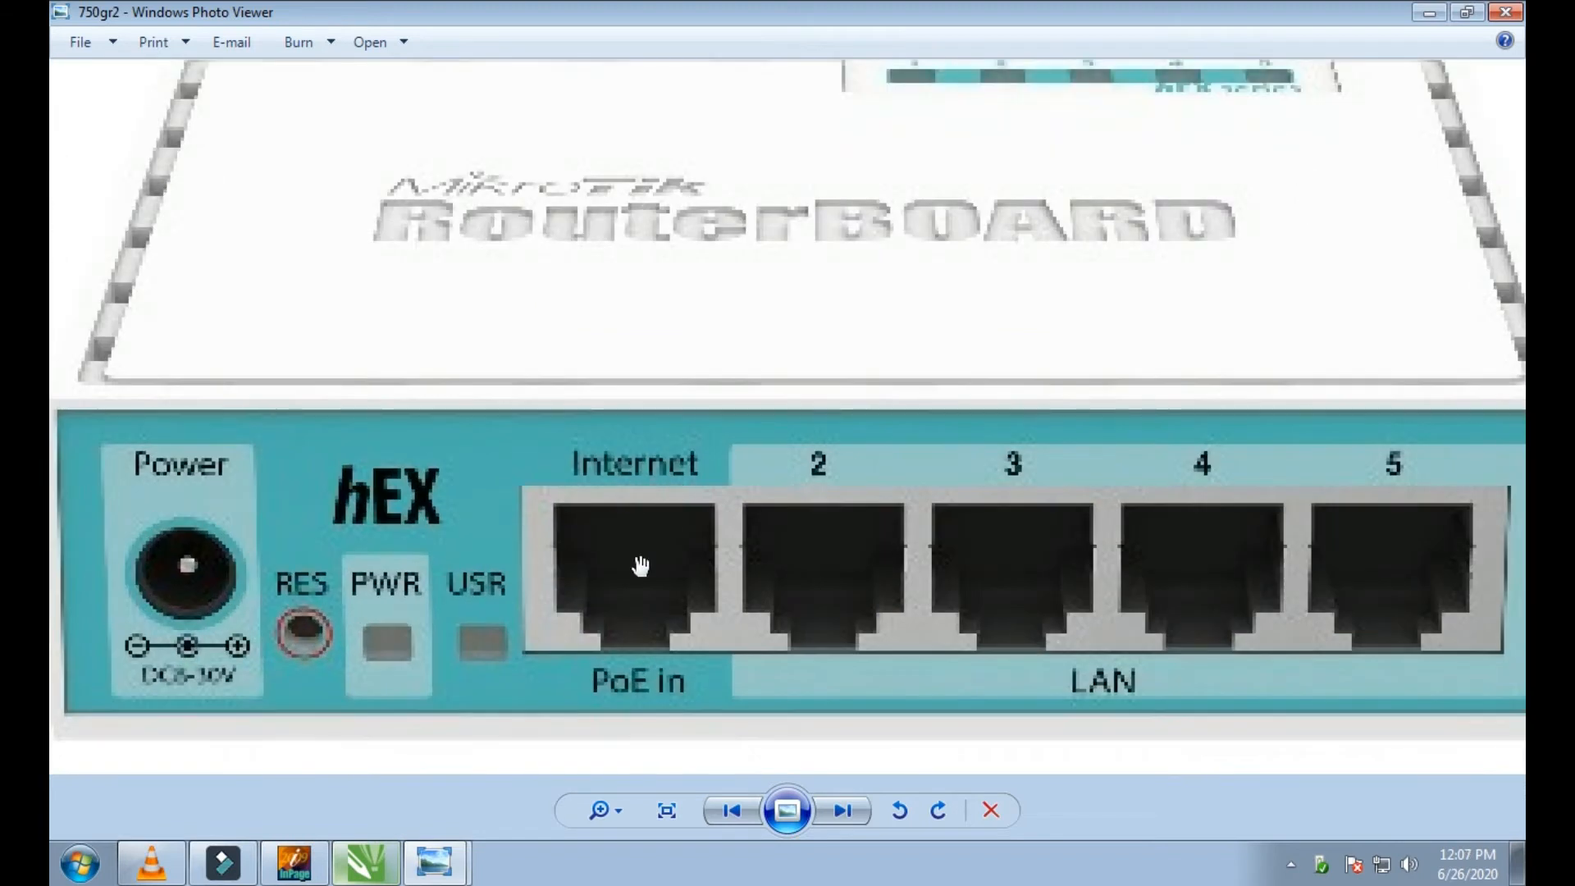
scroll(635, 540, down, 3)
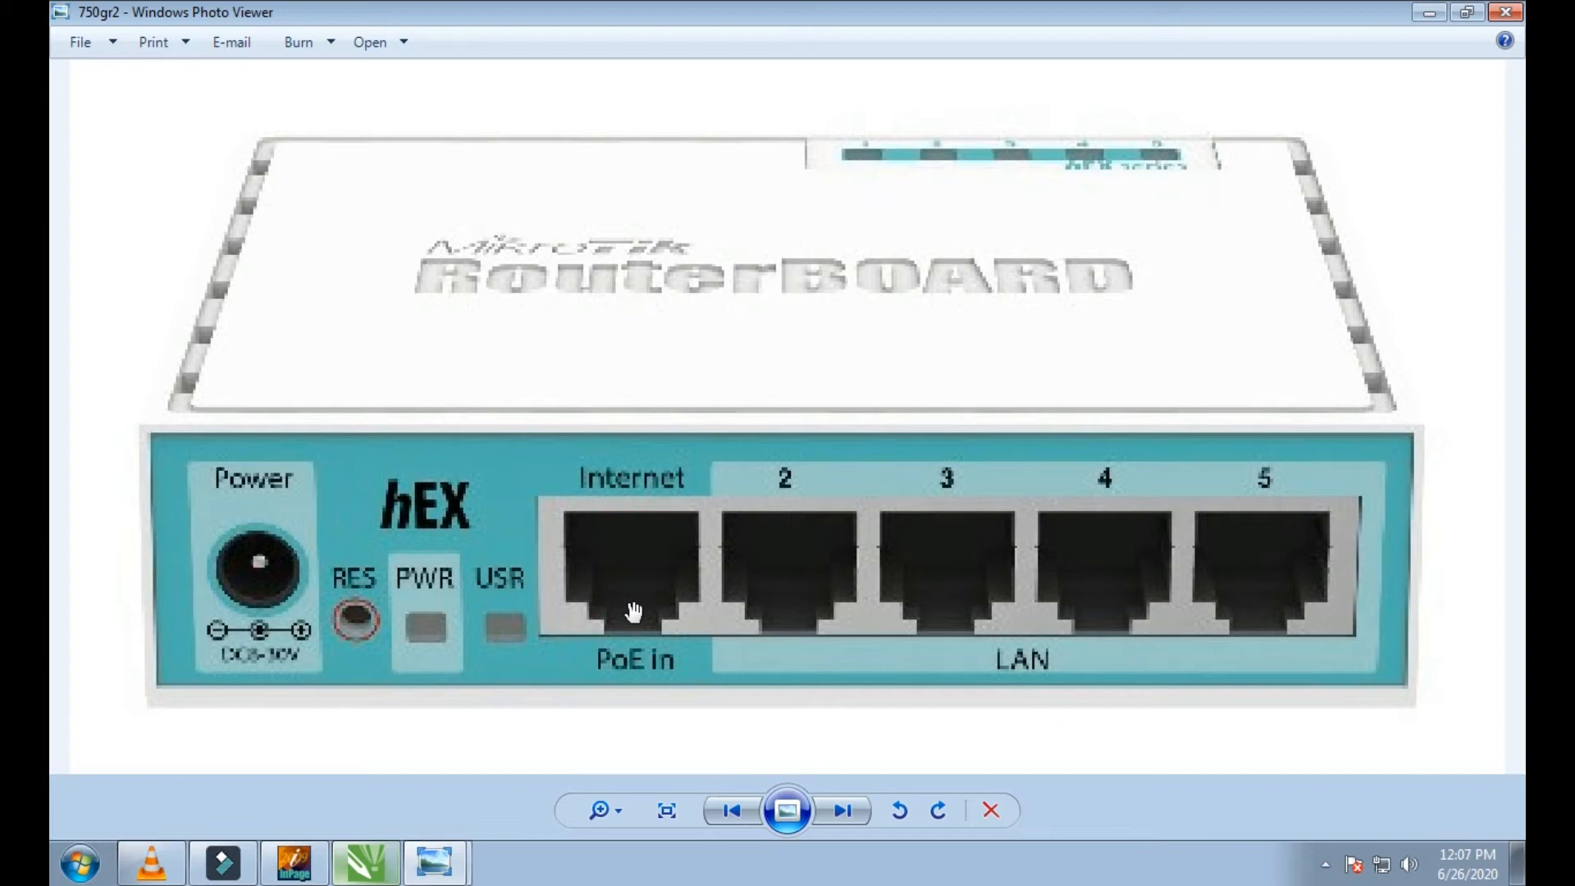
scroll(633, 611, down, 2)
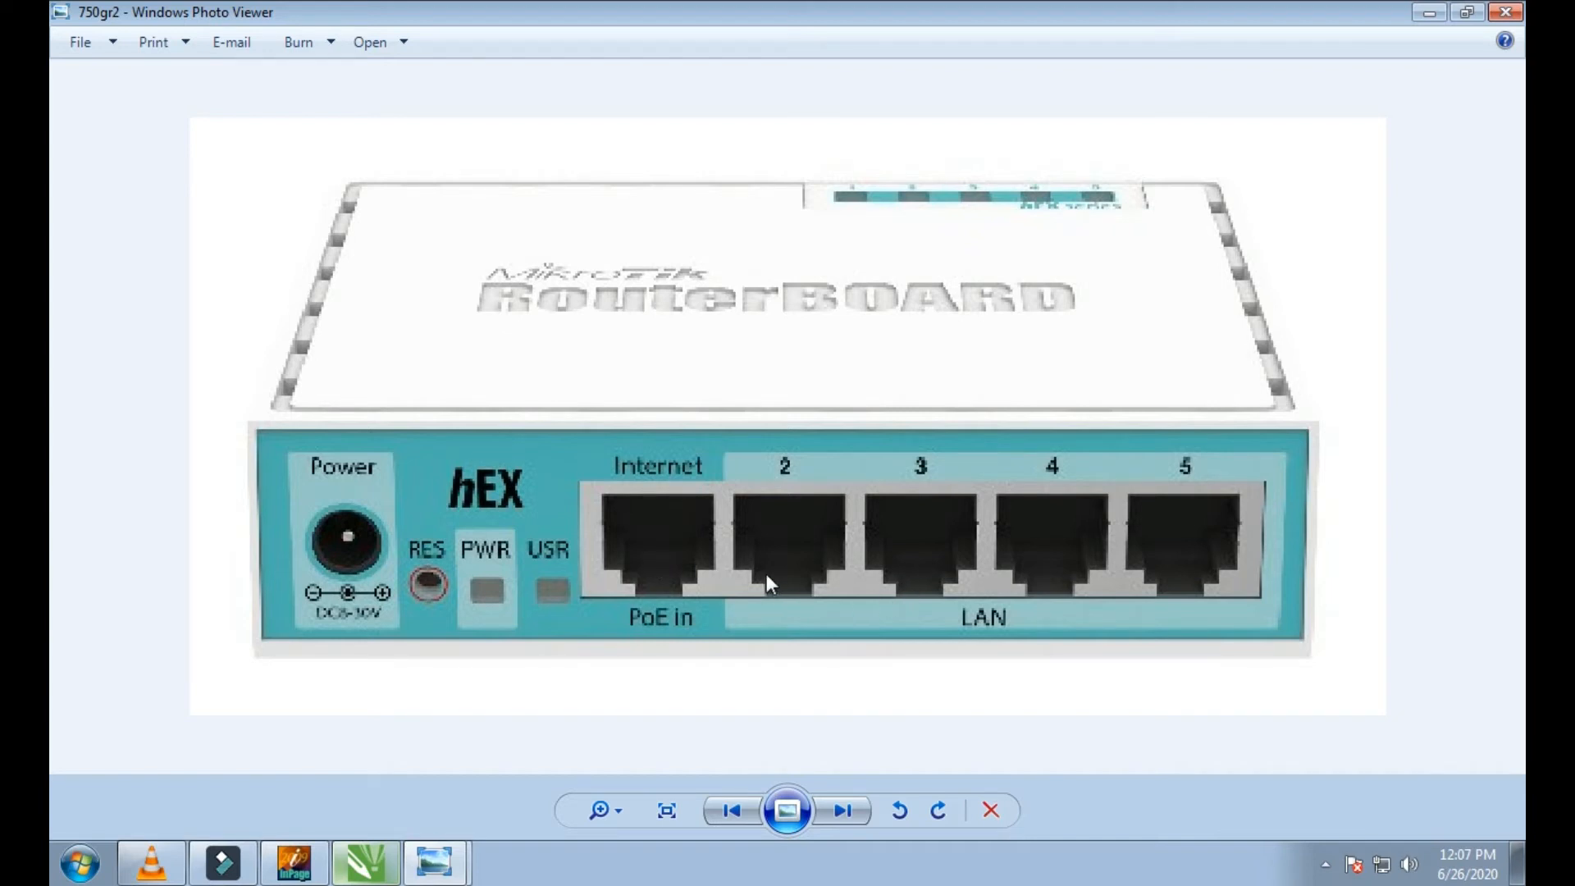
scroll(766, 573, up, 1)
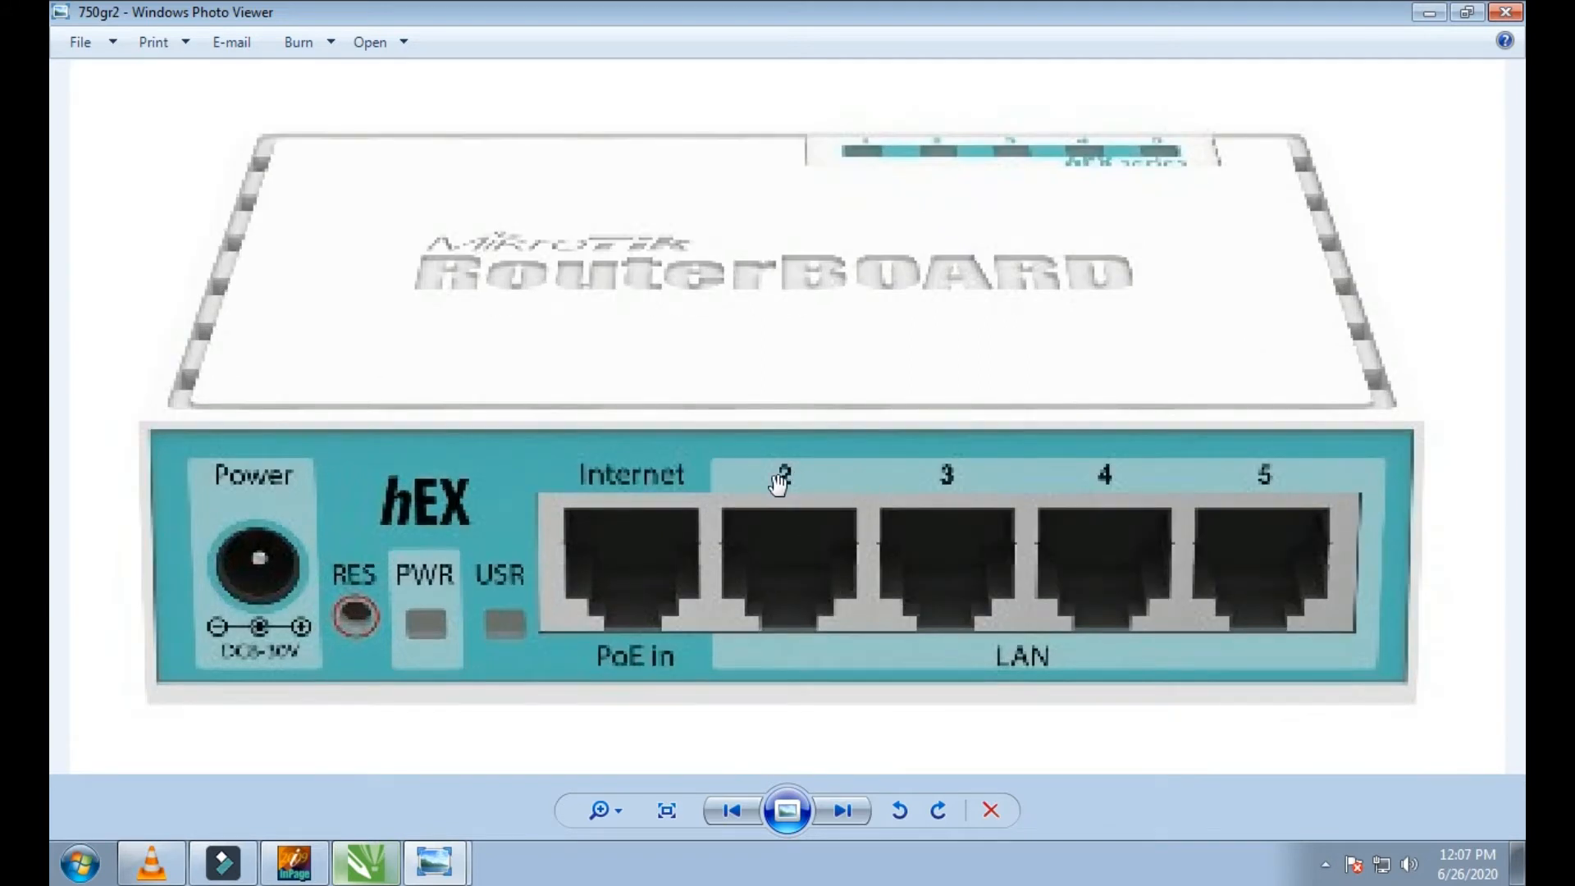
scroll(802, 574, down, 1)
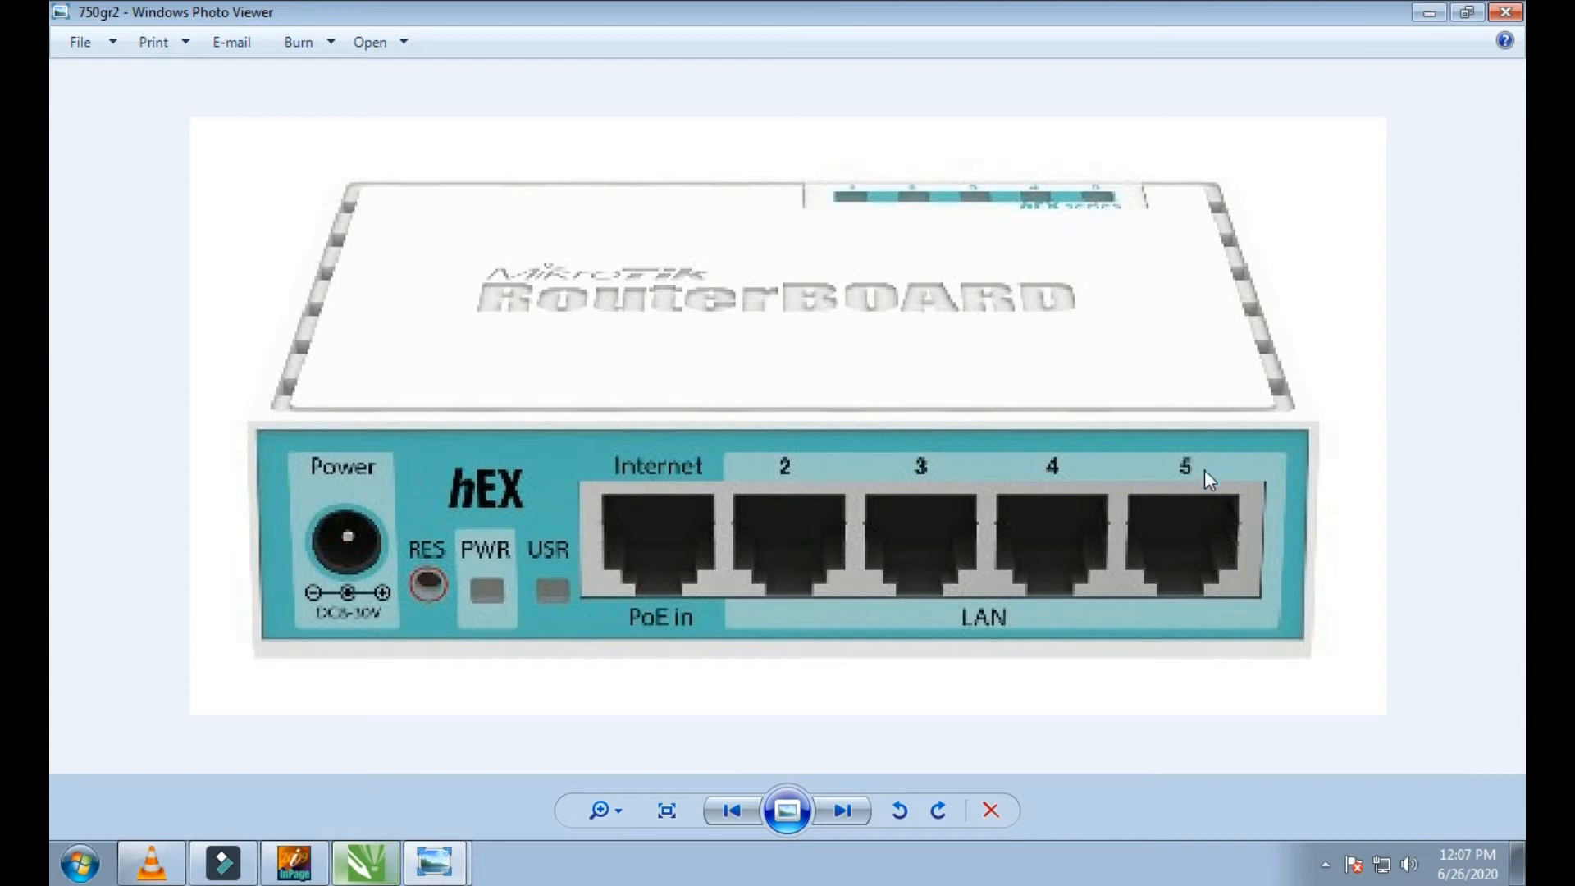
scroll(1053, 565, up, 1)
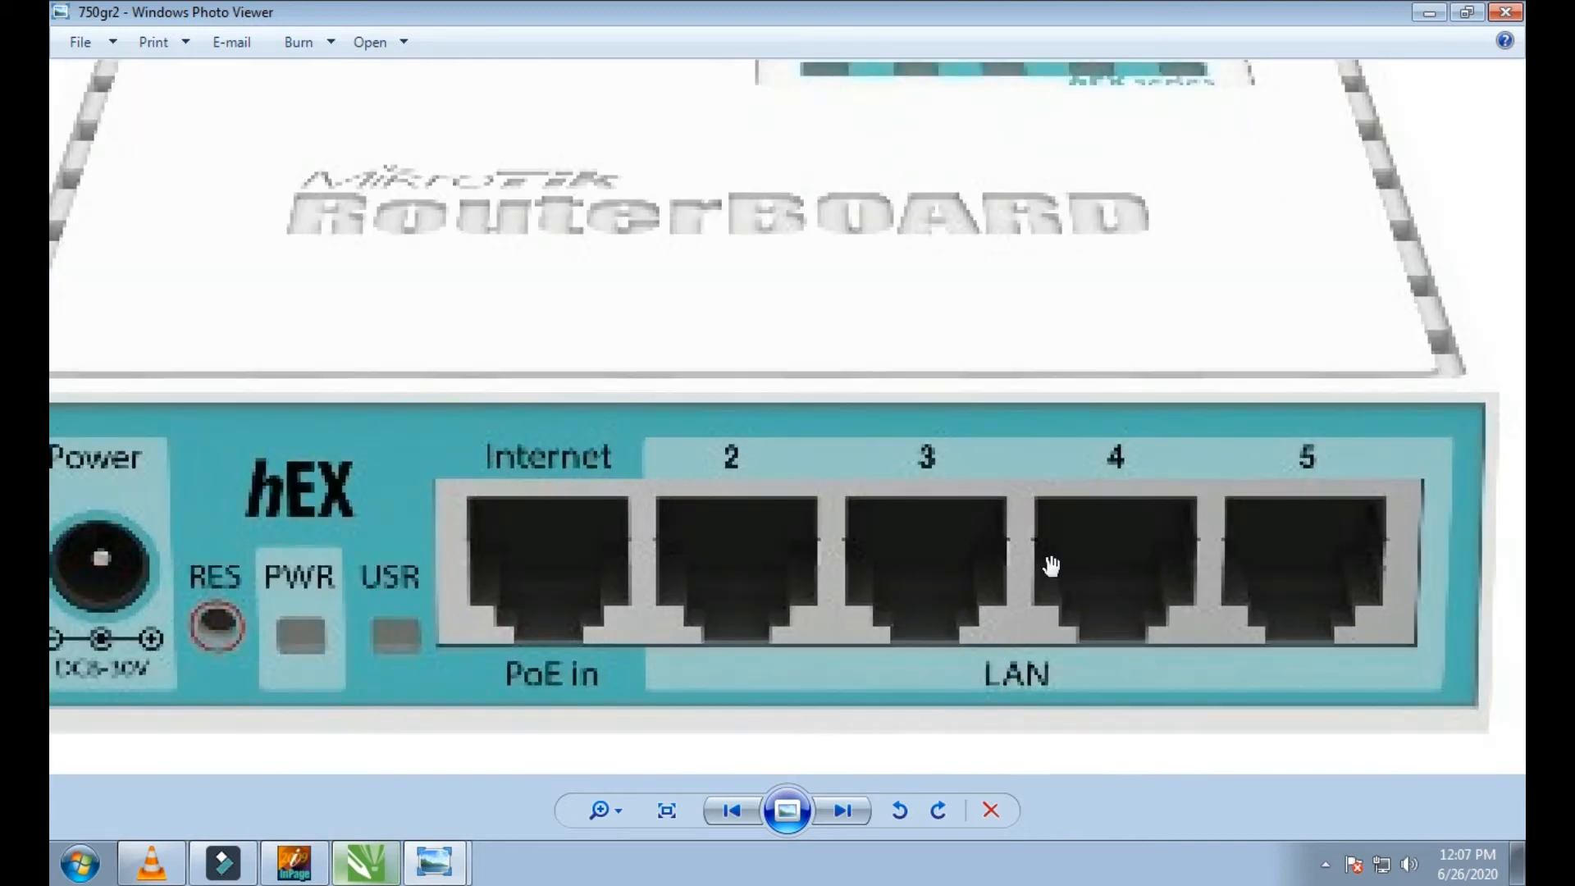
scroll(1056, 573, down, 1)
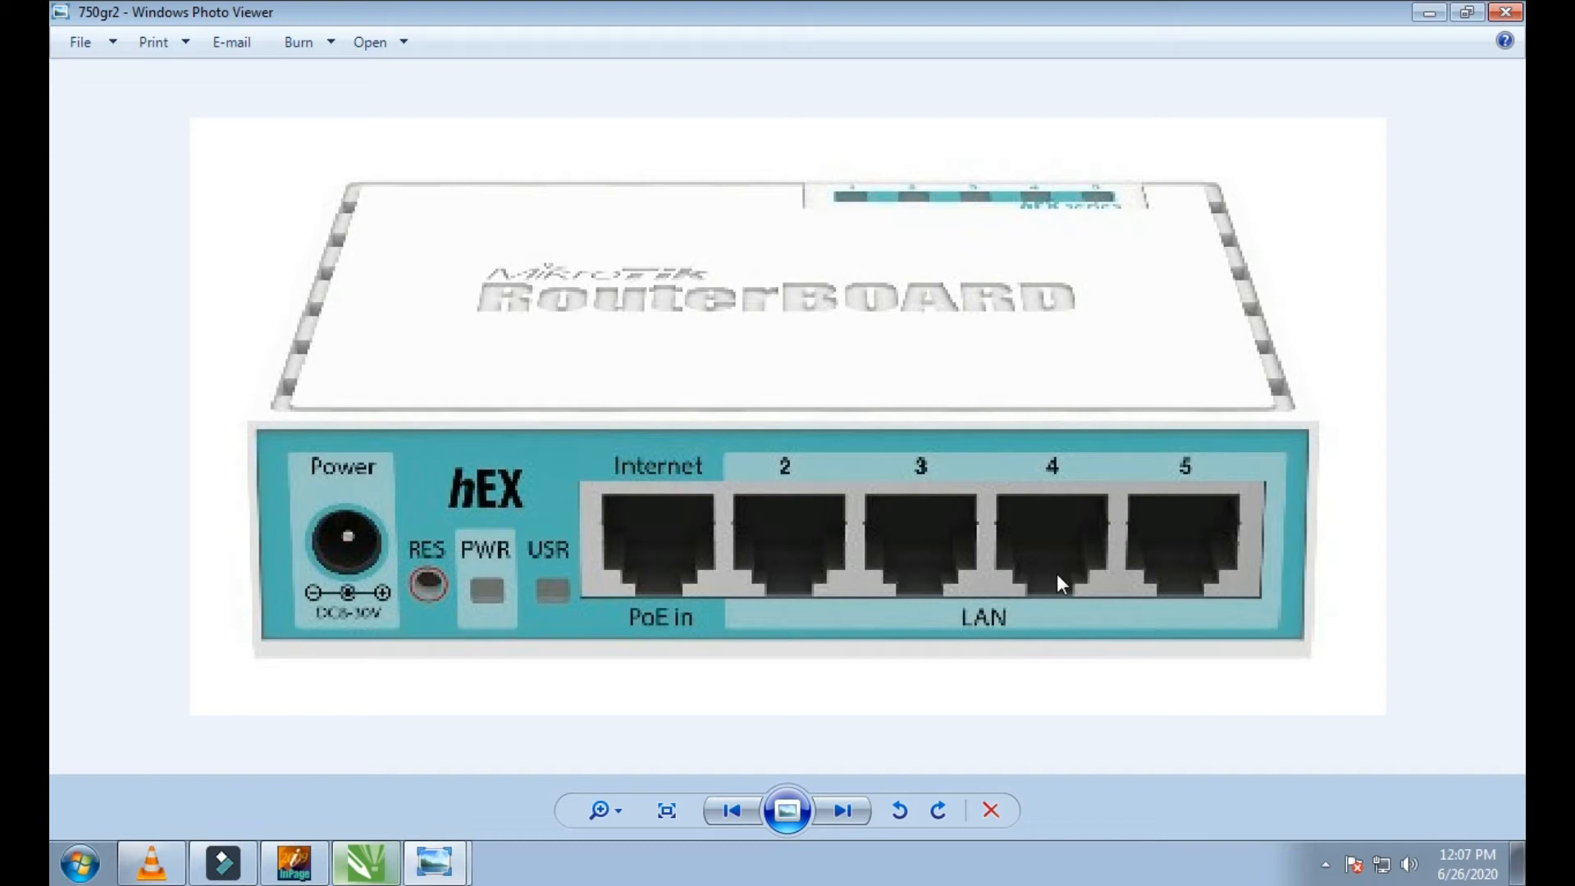
Step: Switch to WinBox and connect to the router at 192.168.88.1 with the admin login
click(1431, 15)
double_click(957, 396)
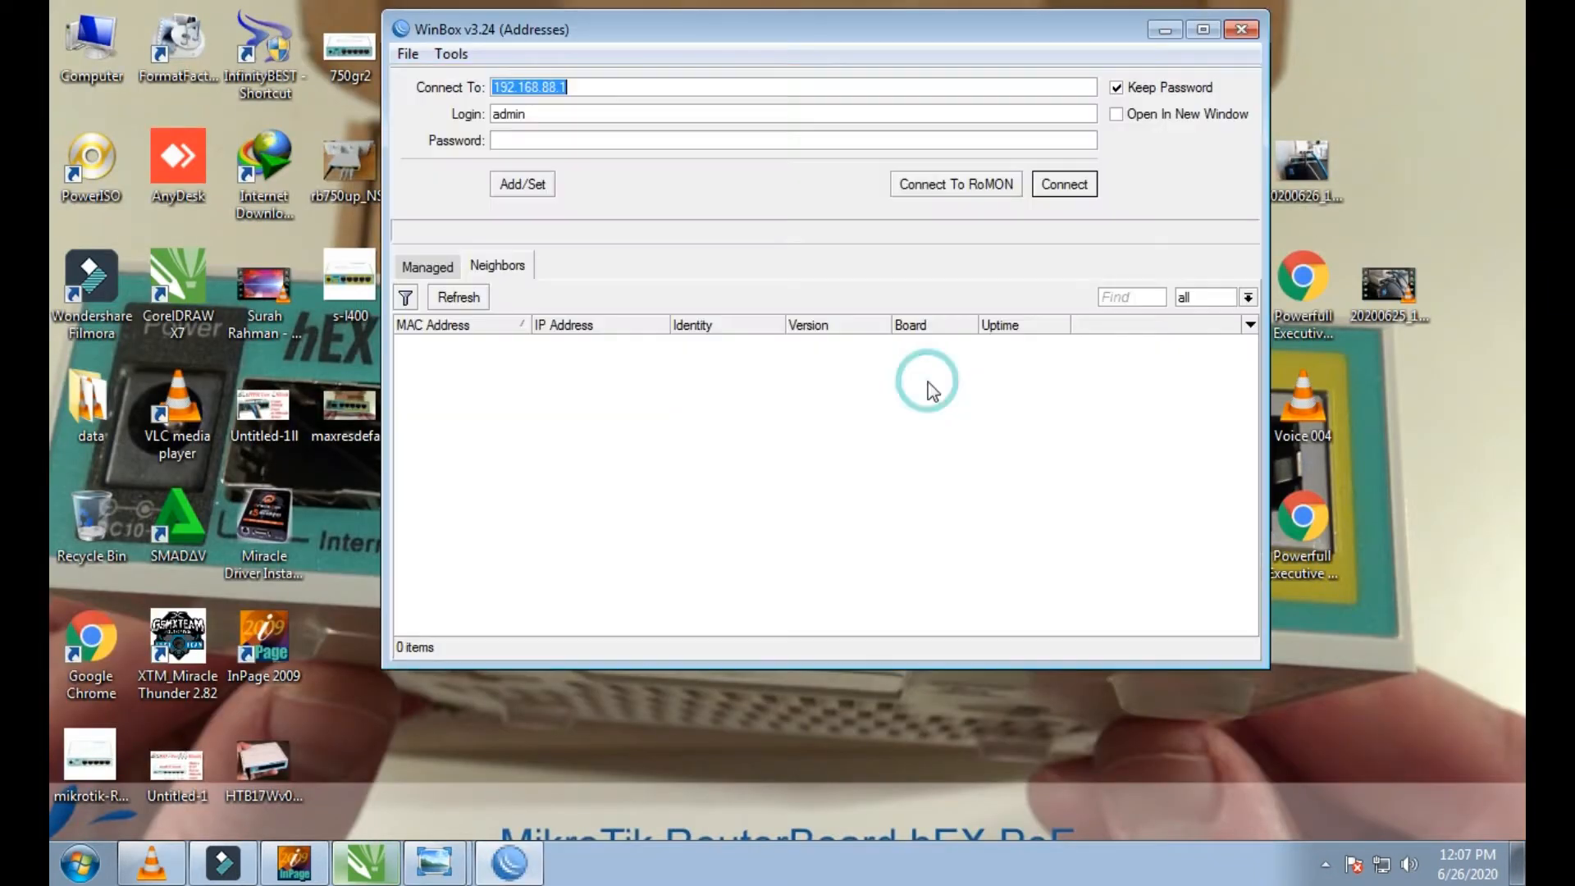
click(1068, 185)
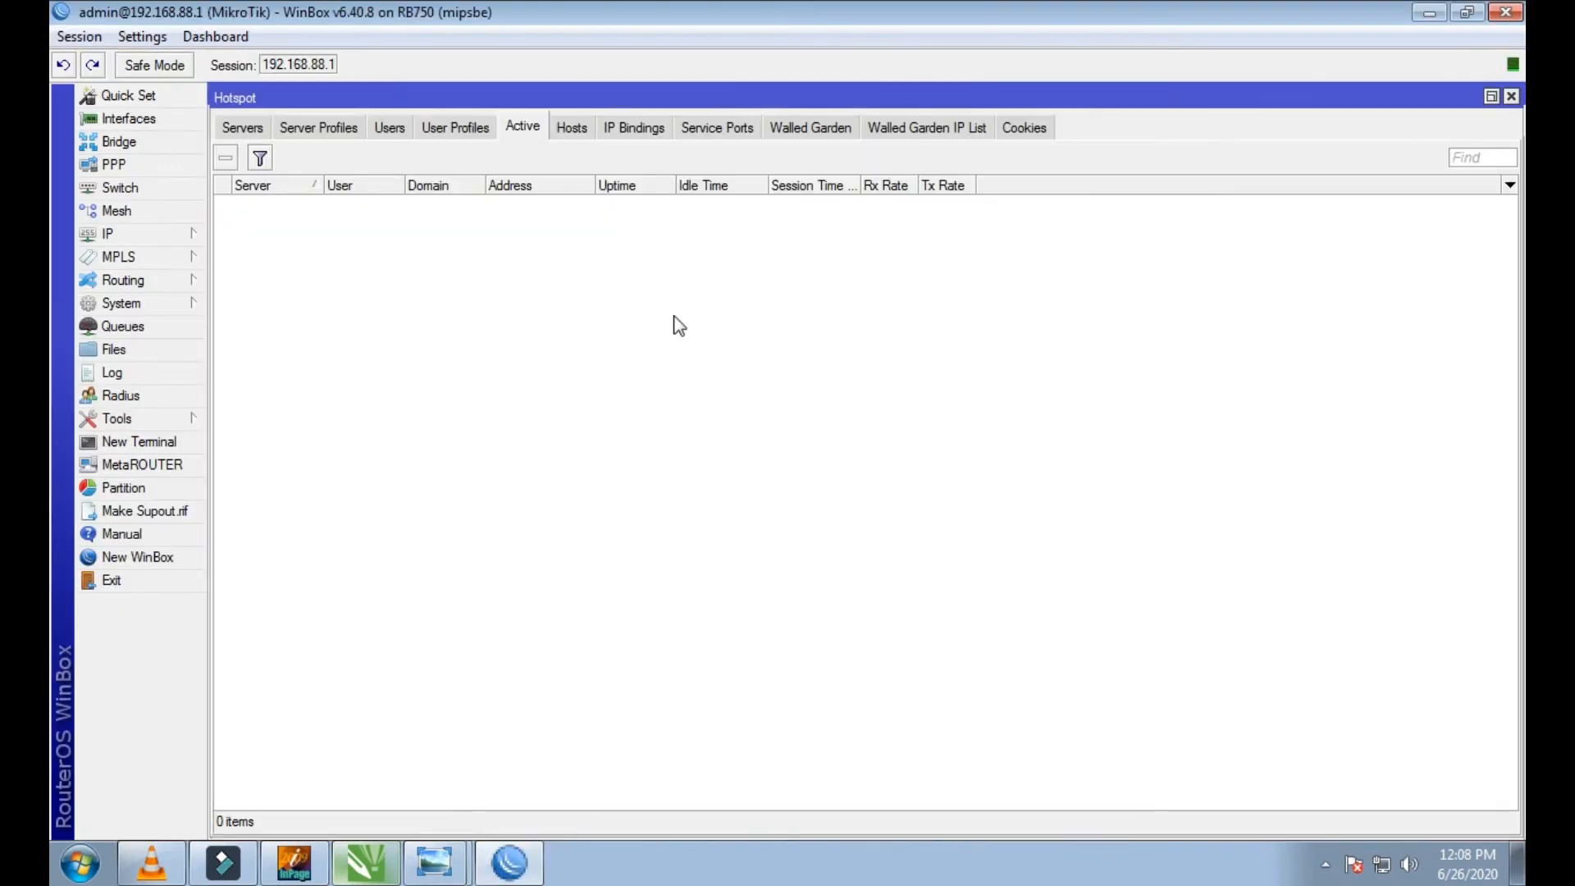
Step: Glance back at the router photo, and review the hotspot users and hotspot servers in WinBox
click(438, 859)
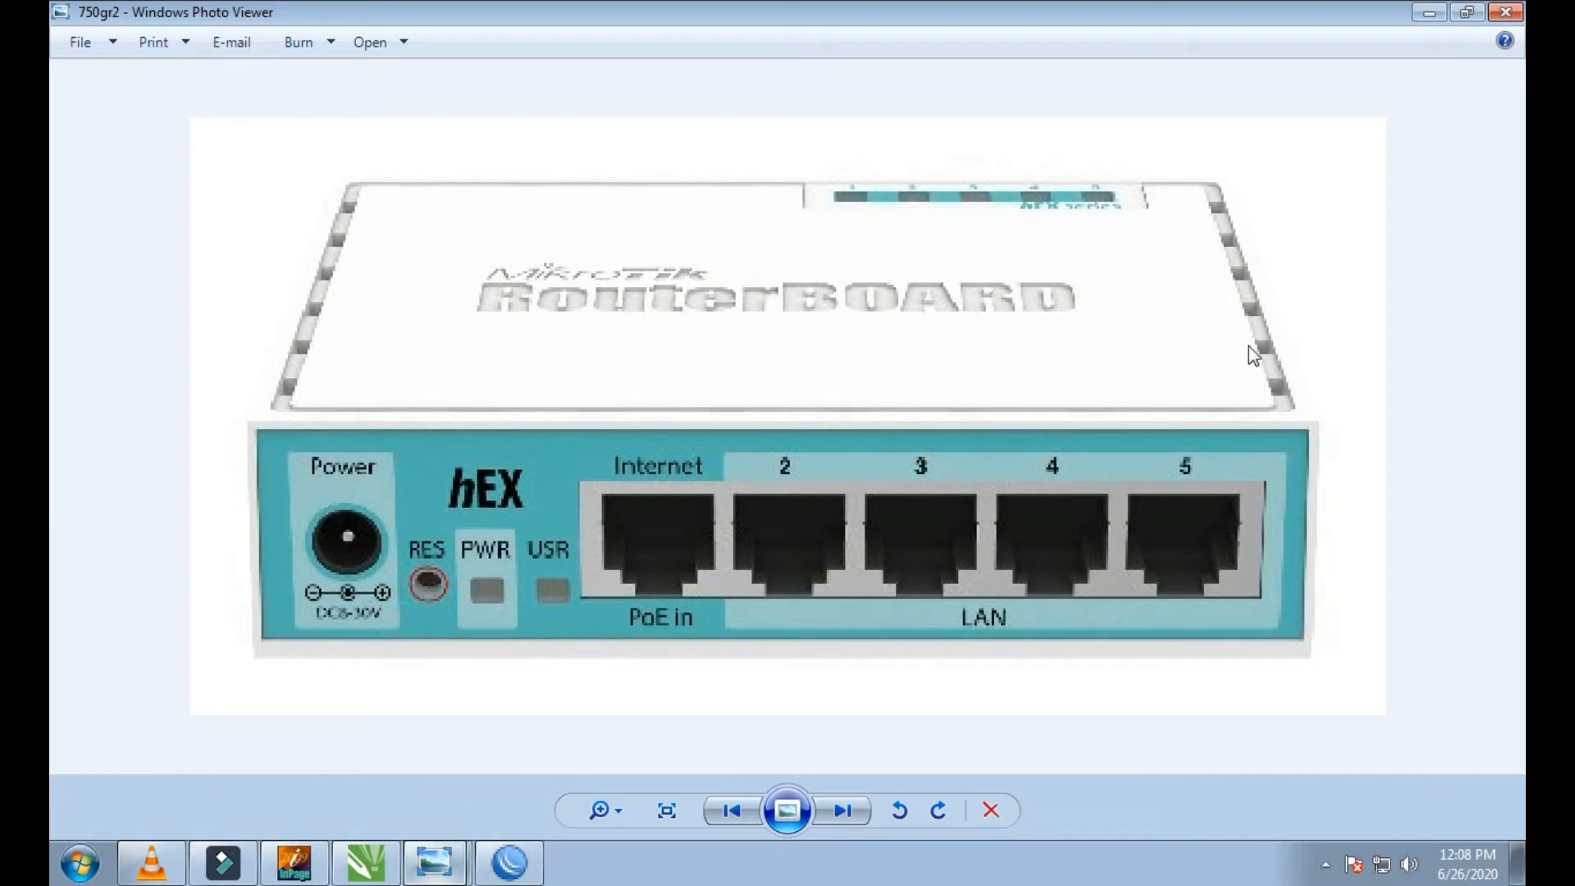
click(1439, 17)
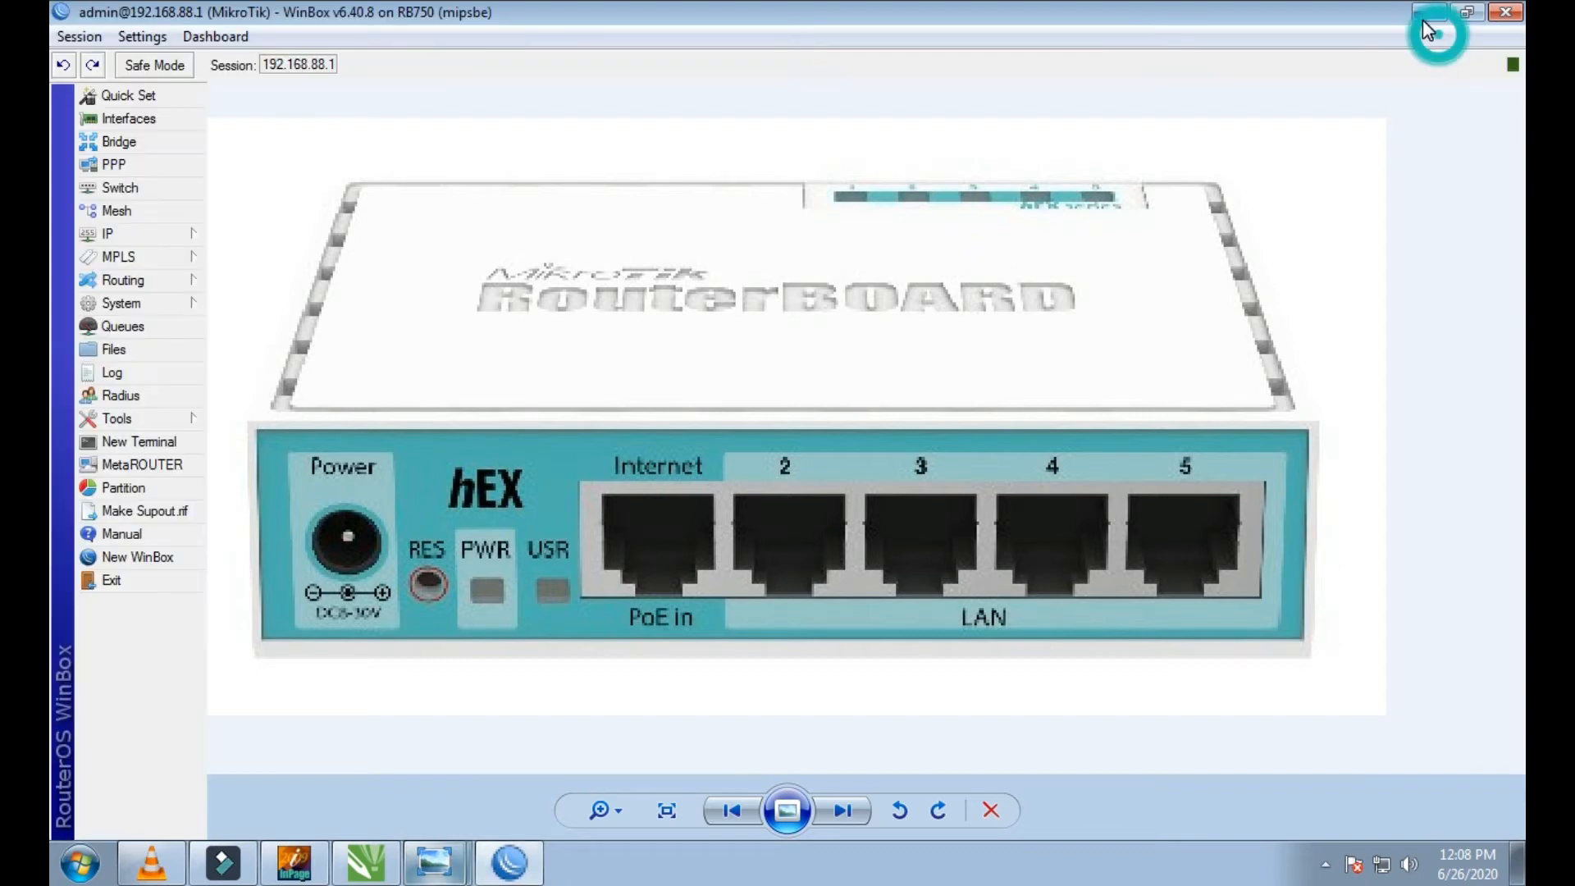
click(390, 128)
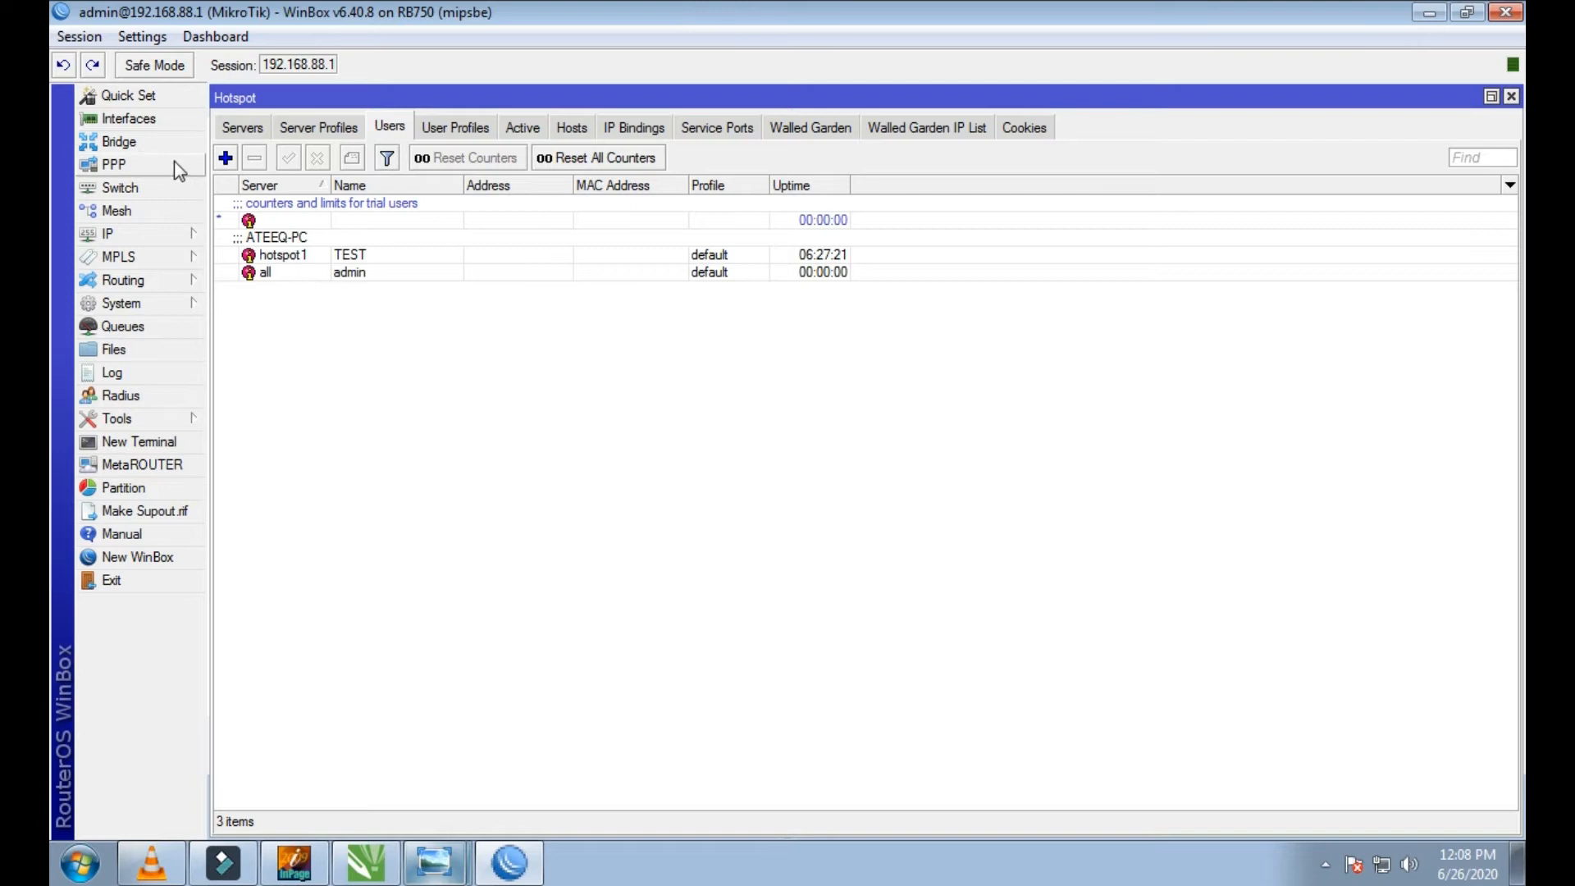
click(287, 131)
click(242, 127)
Step: Review the PPP secrets, profiles and PPPoE servers, and close the PPP window
click(156, 168)
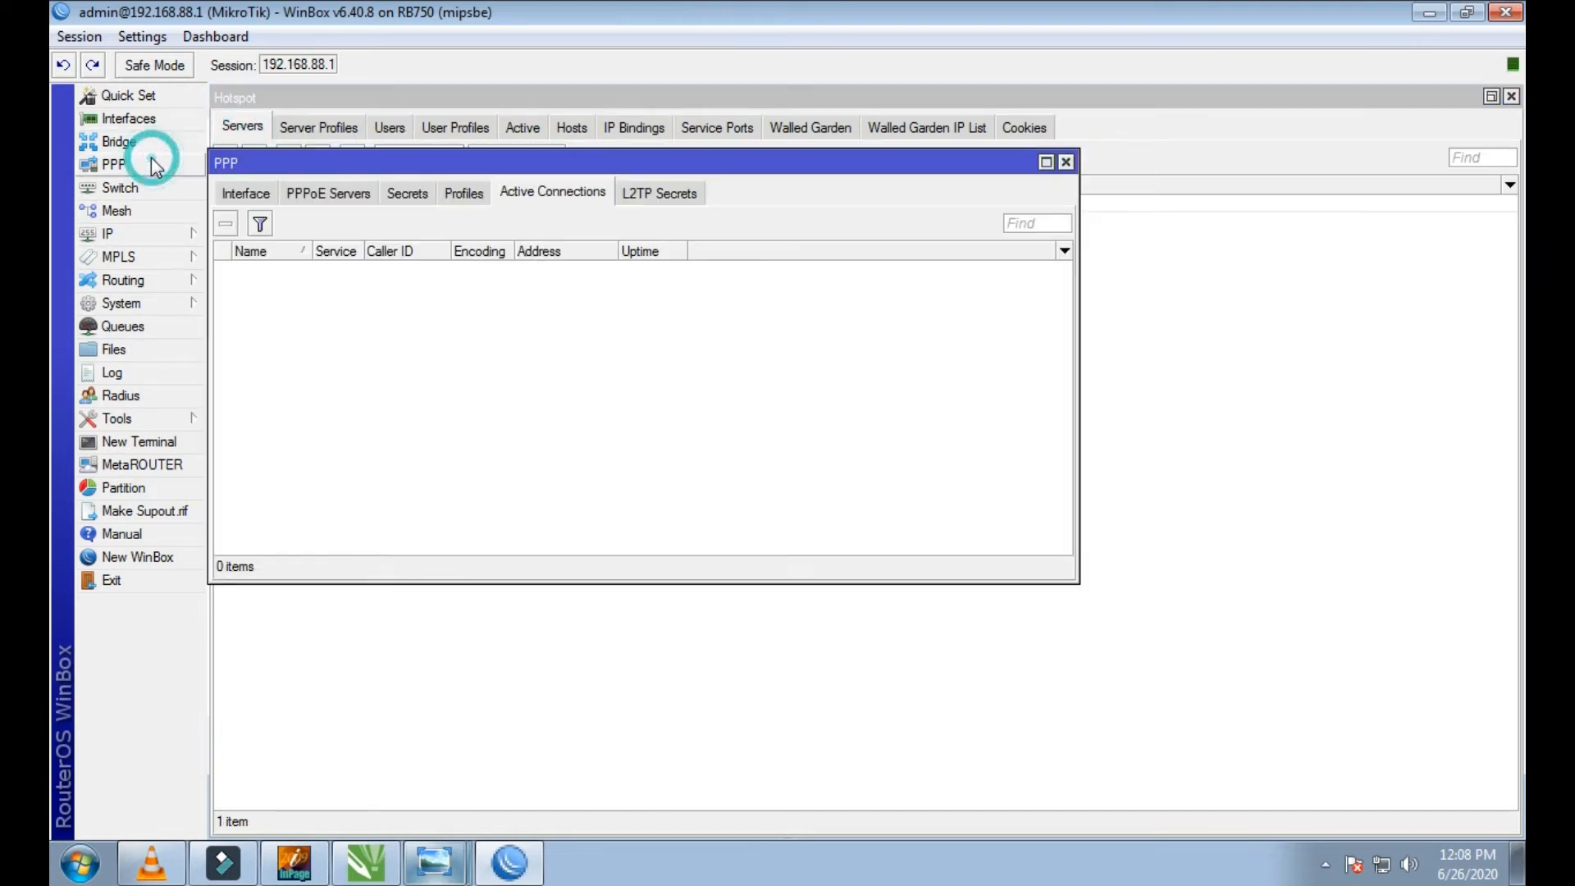
click(407, 194)
click(464, 195)
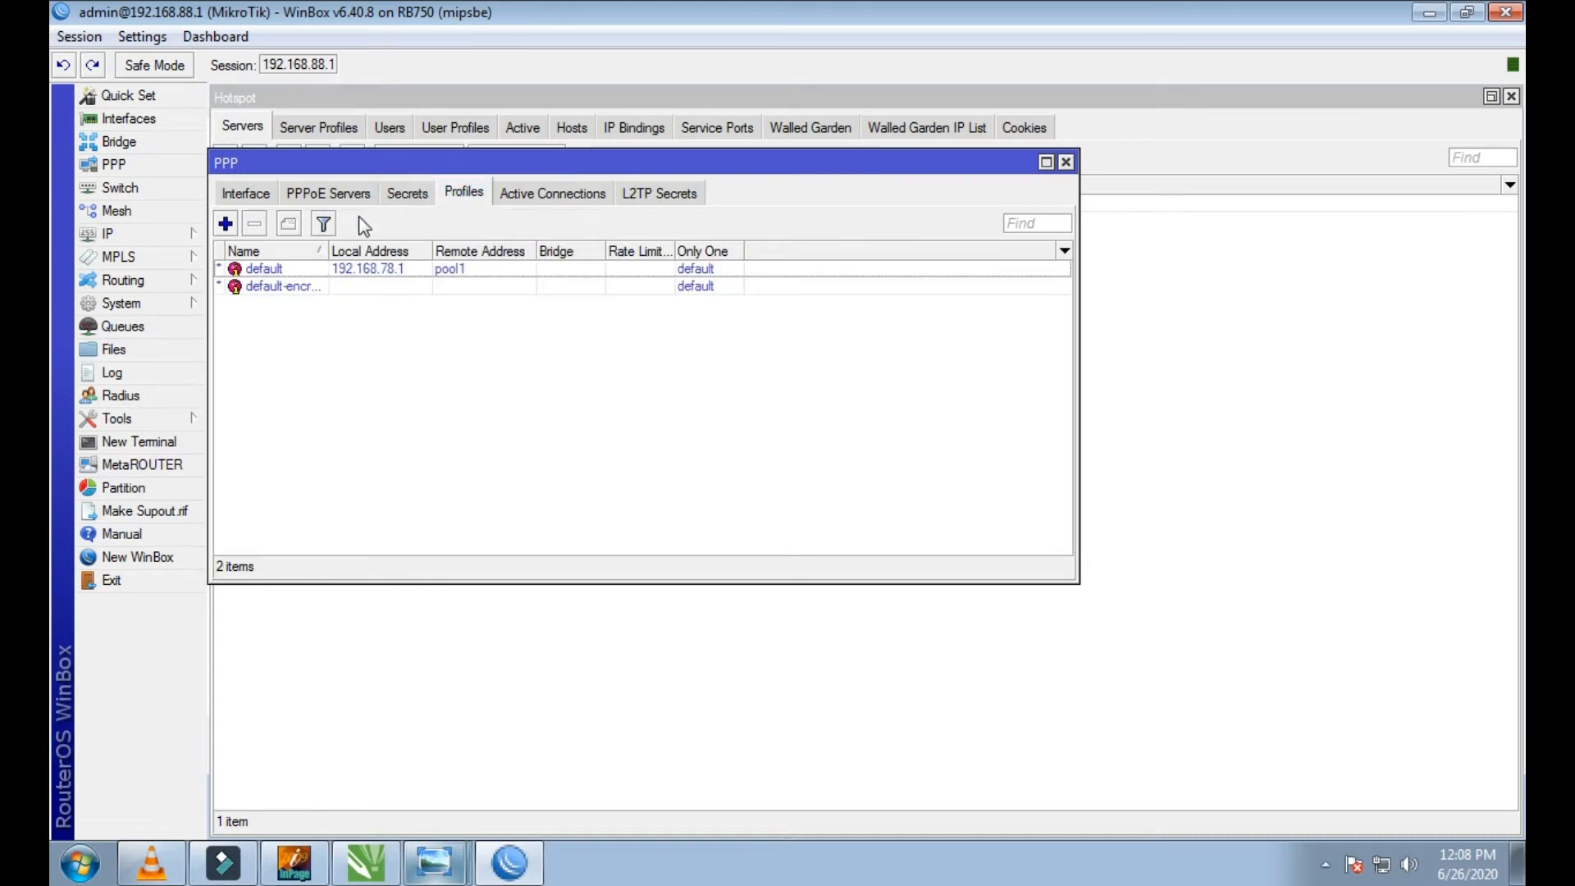
click(328, 194)
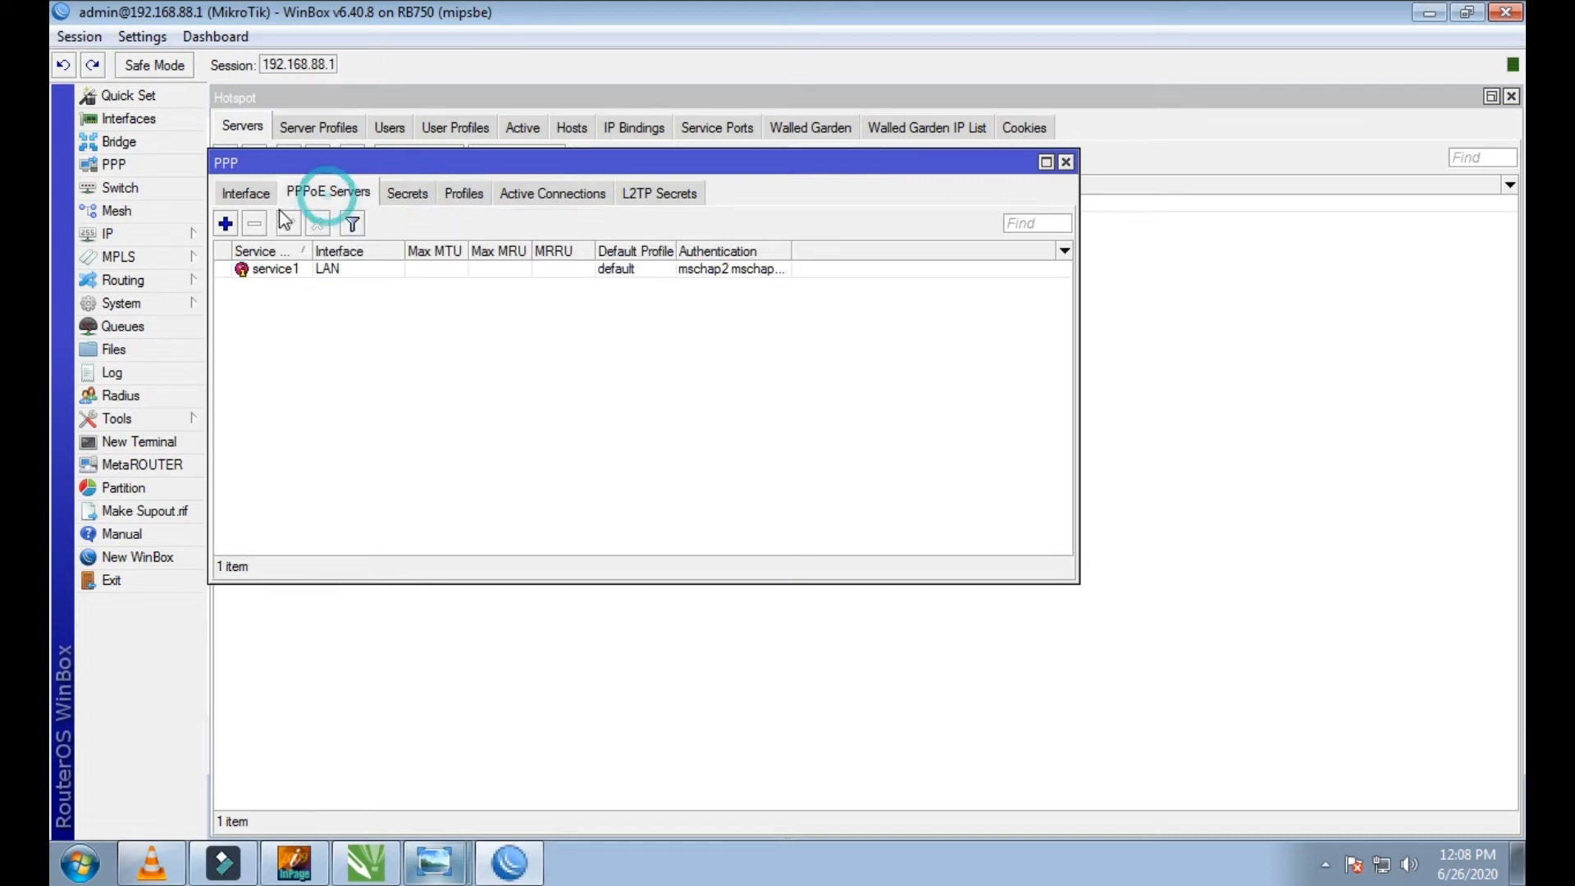
click(1065, 162)
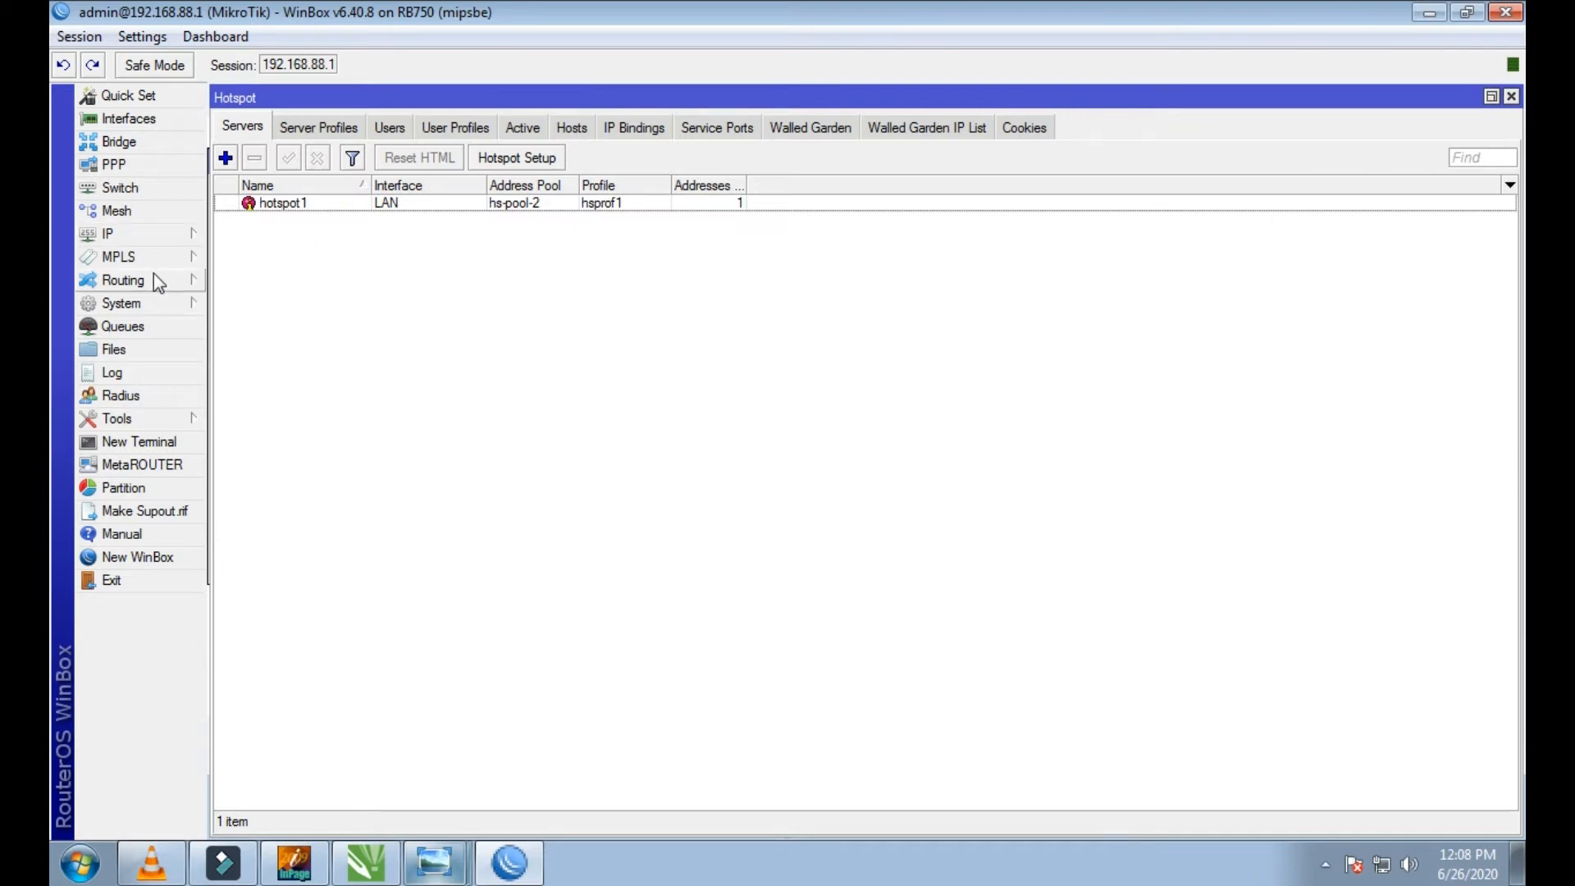
Step: Check the ether5 entry in the router's interface list and close the list
click(140, 120)
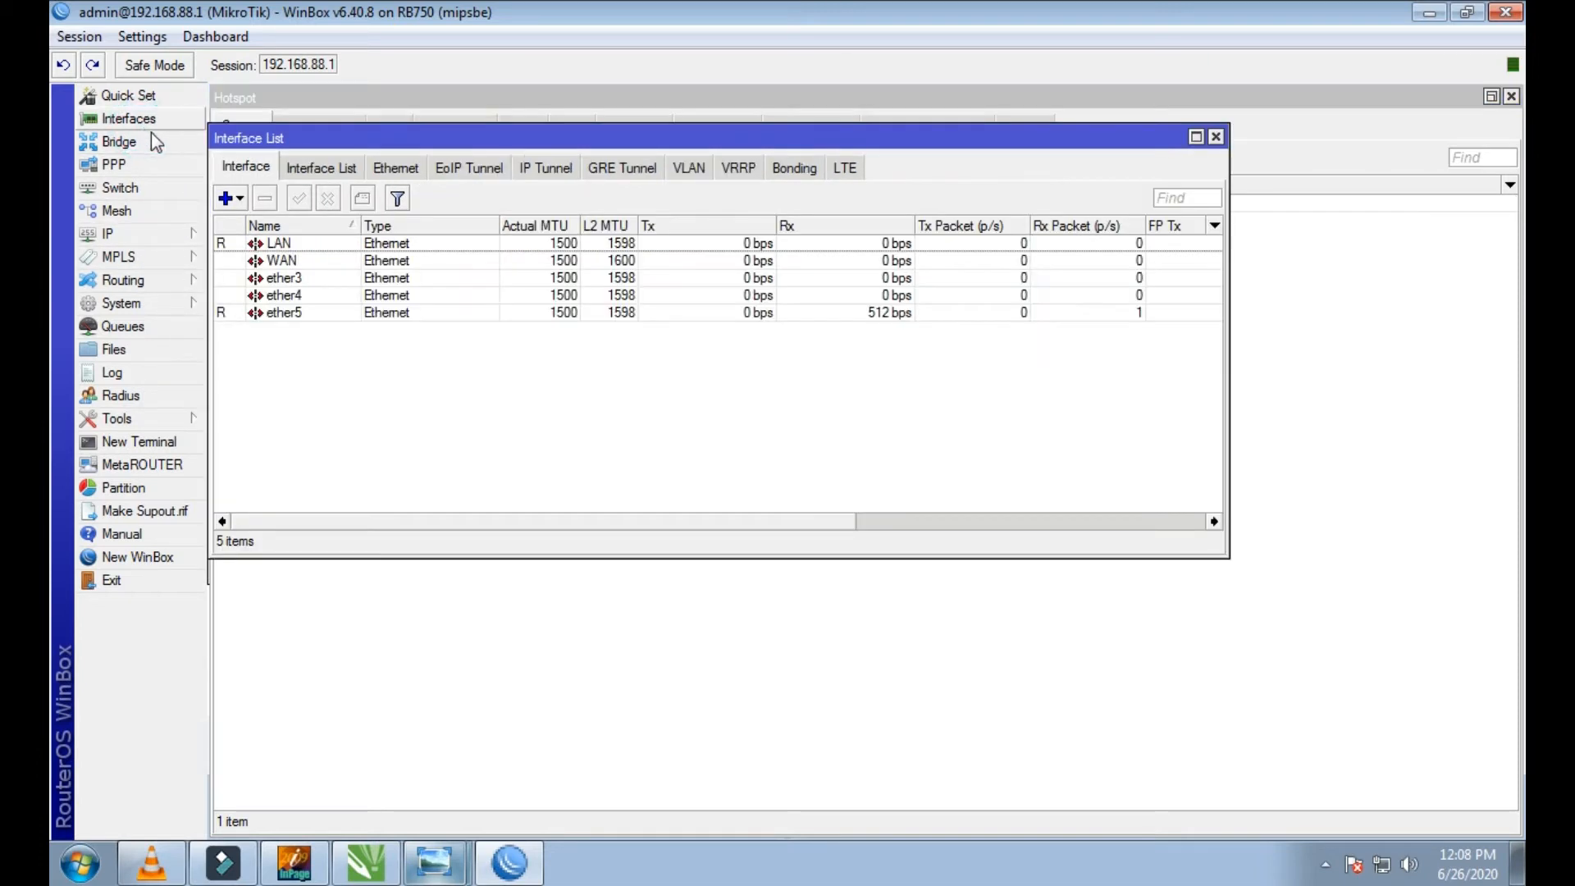
click(261, 314)
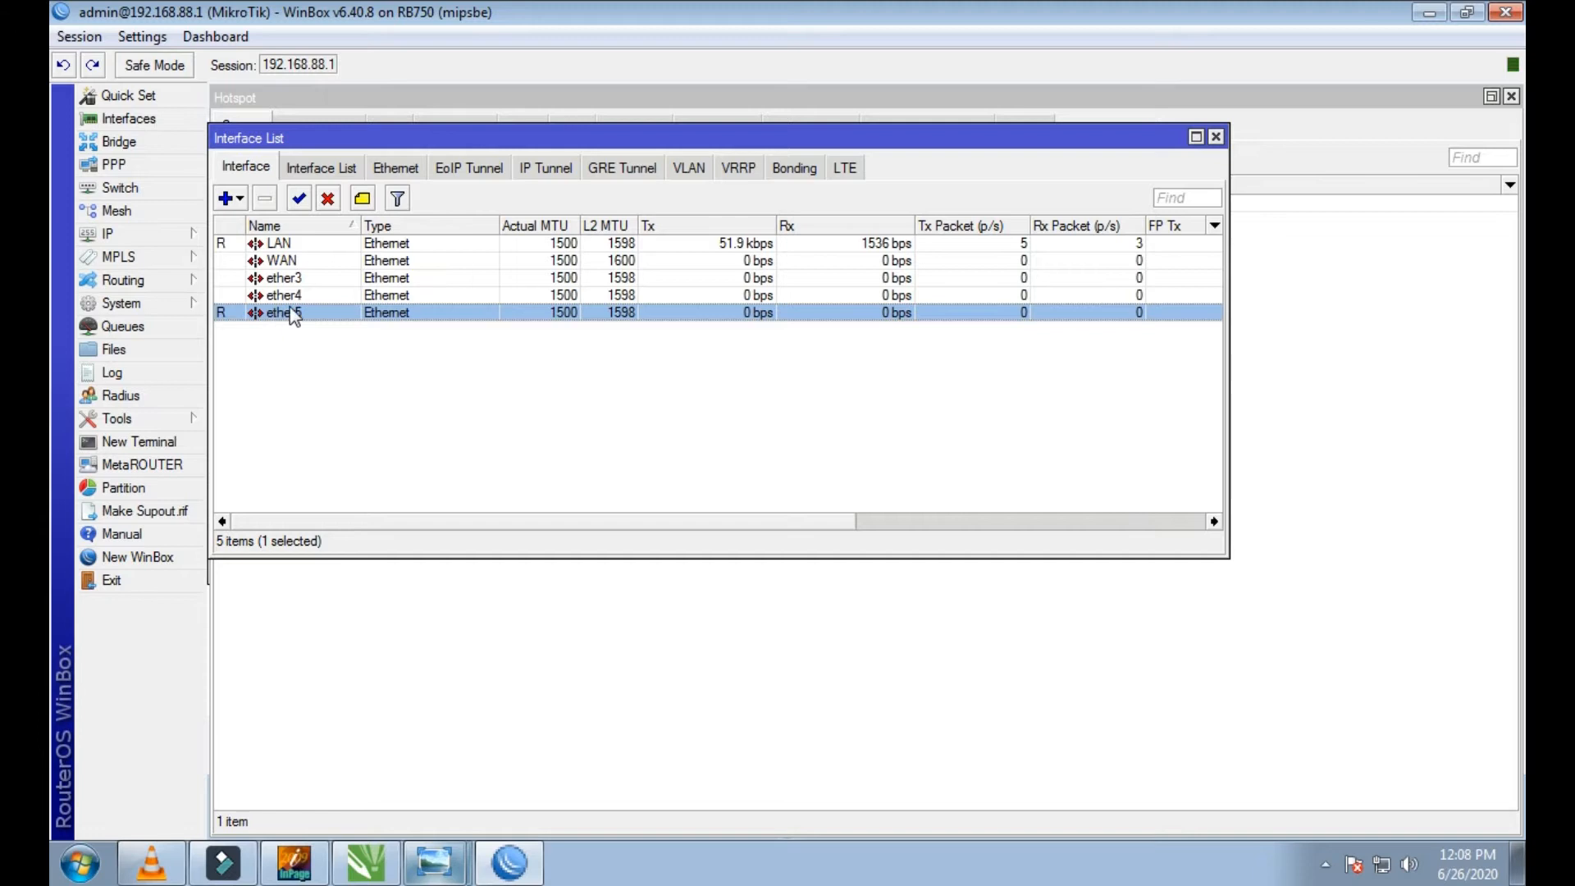
click(324, 254)
click(309, 314)
click(1215, 137)
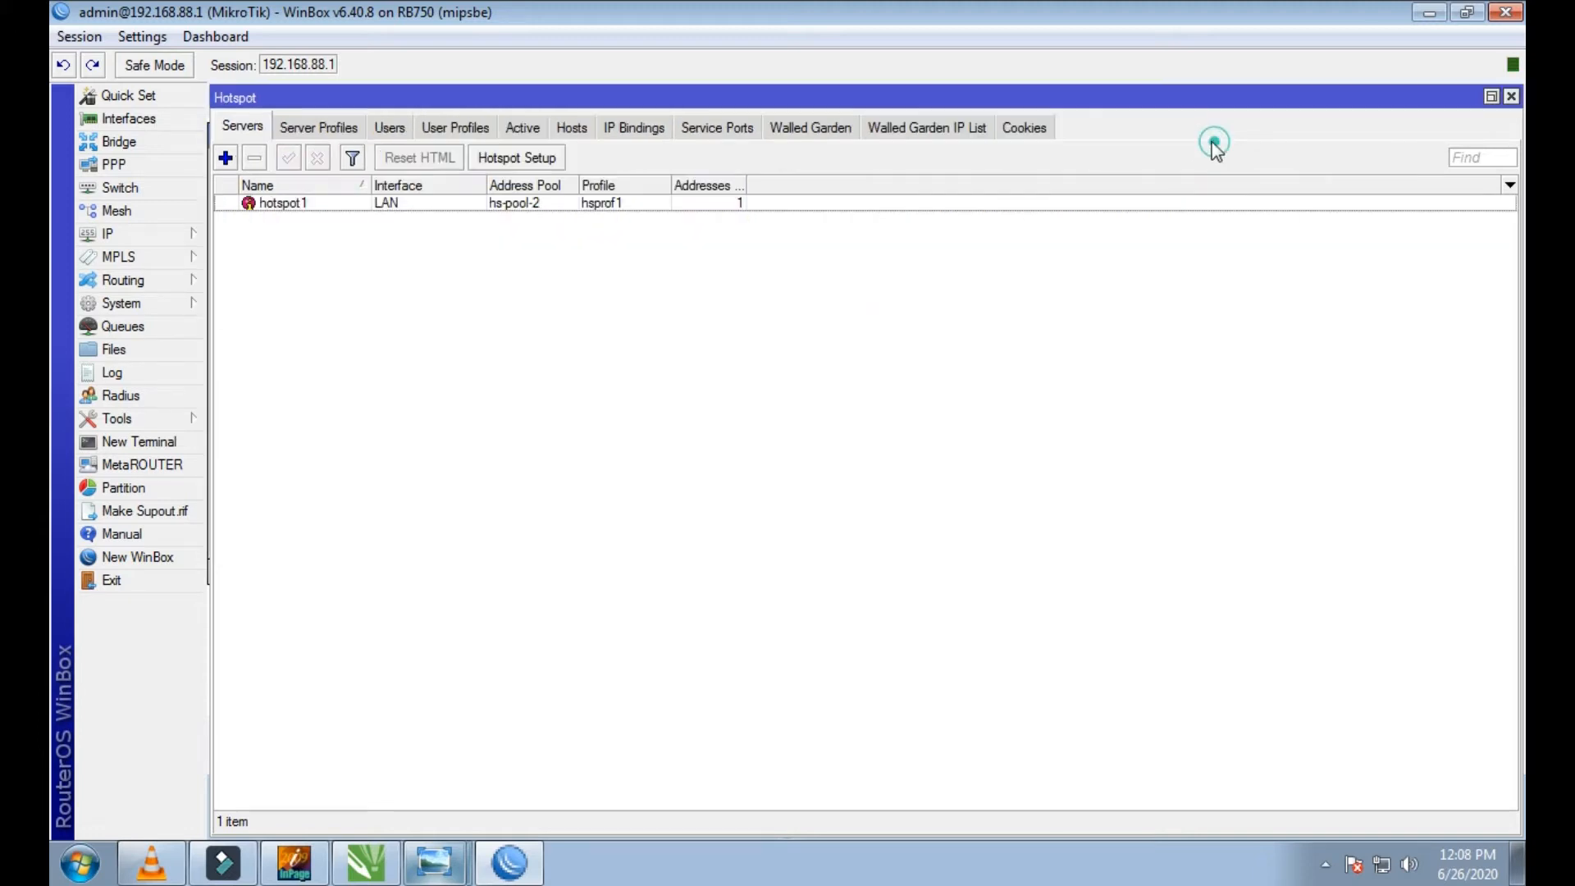
Step: Inspect the DHCP client on ether5 and its interface choices, and close it without changing anything
click(153, 234)
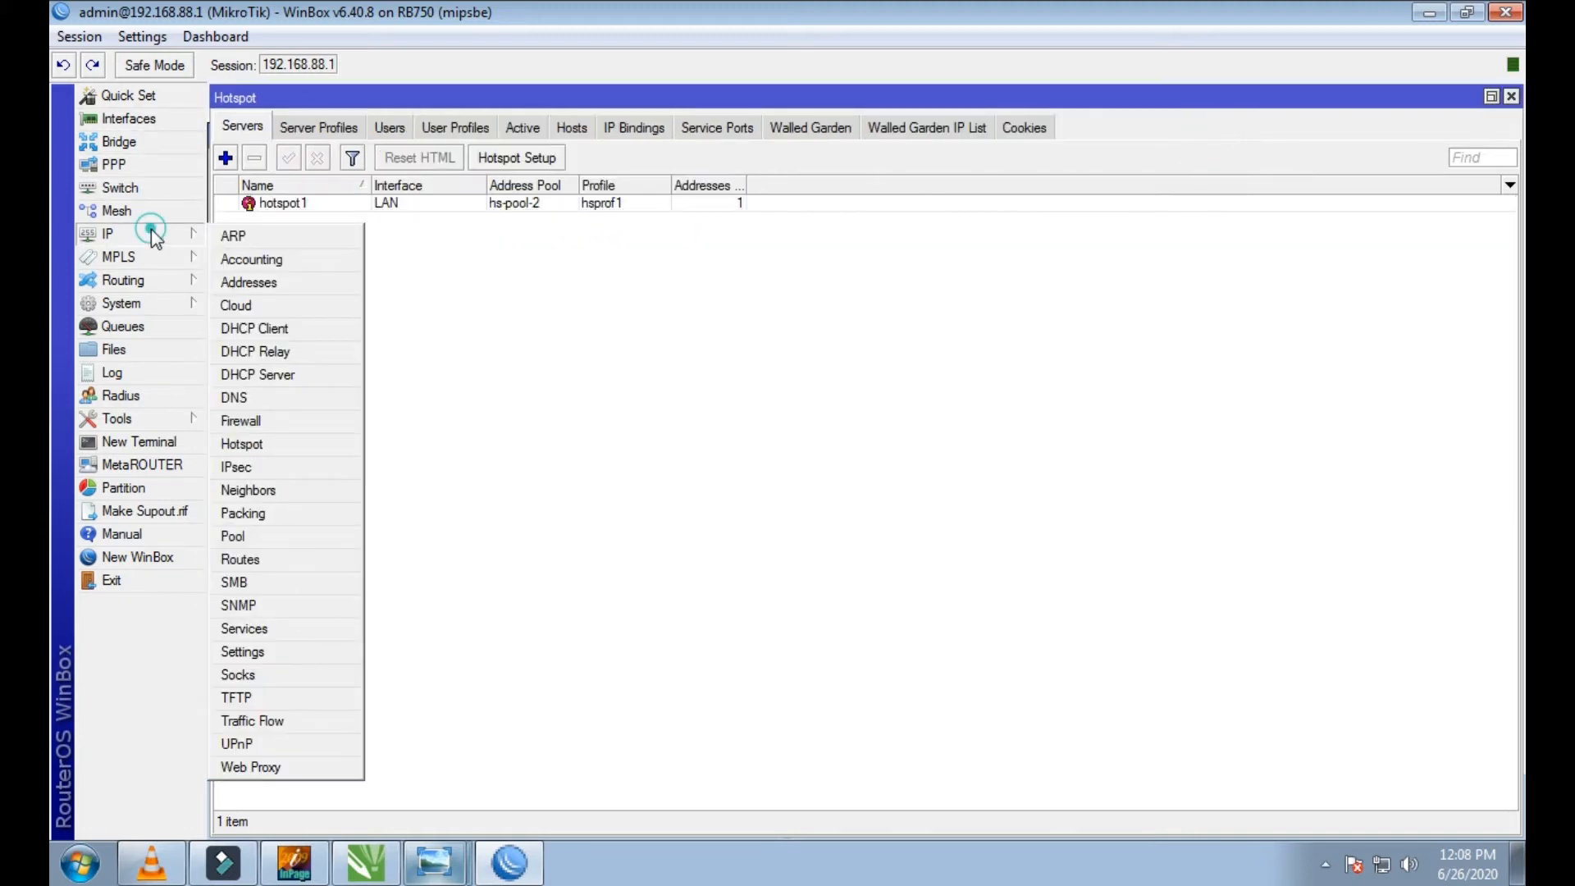
click(297, 331)
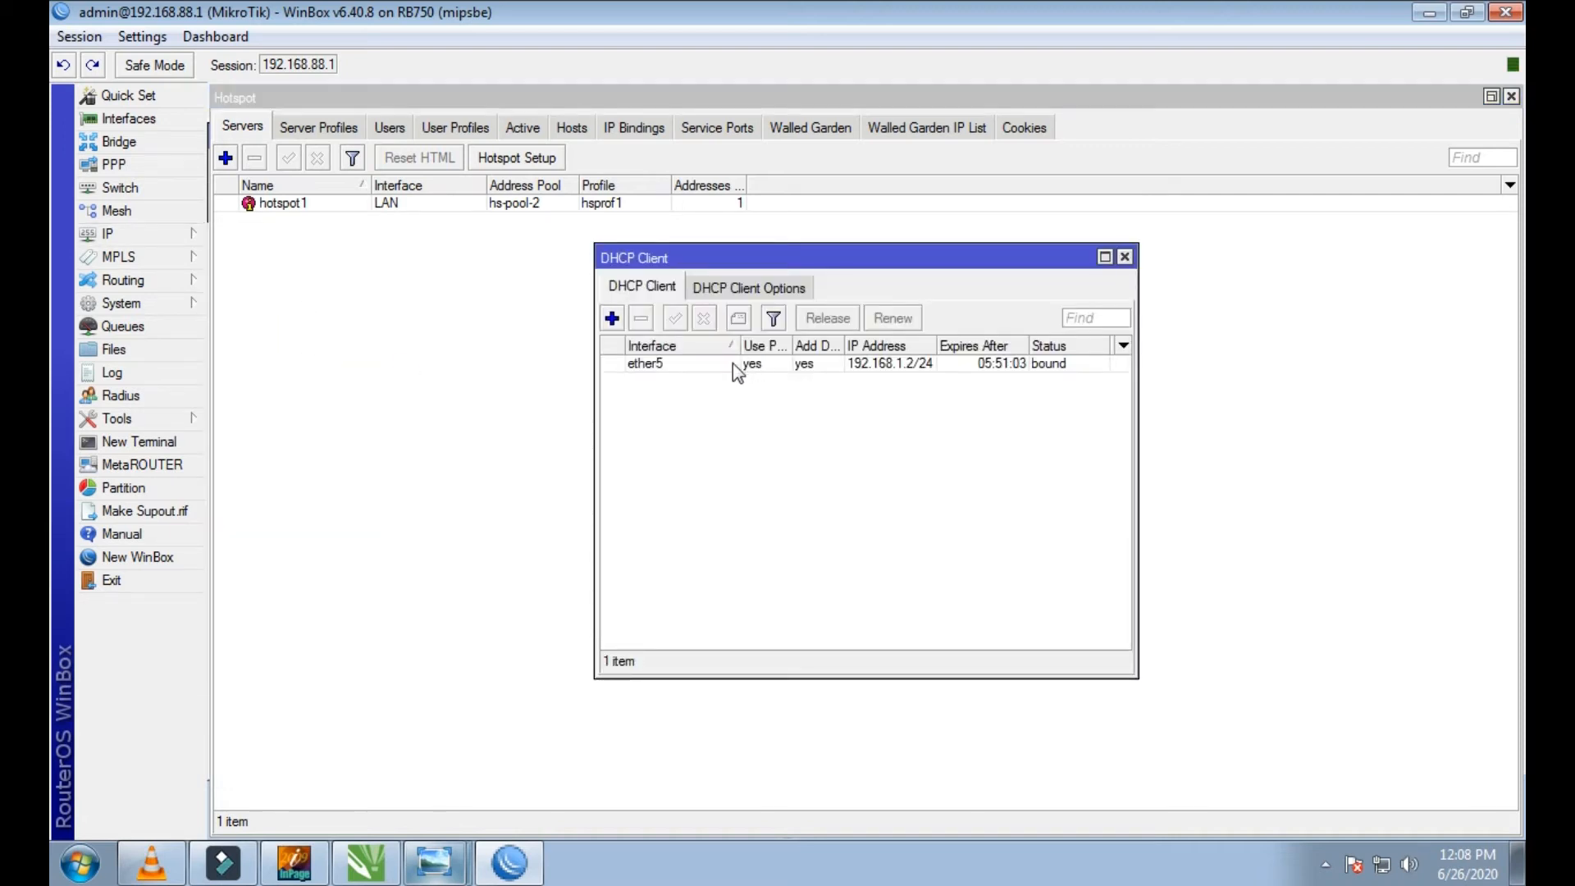
double_click(656, 364)
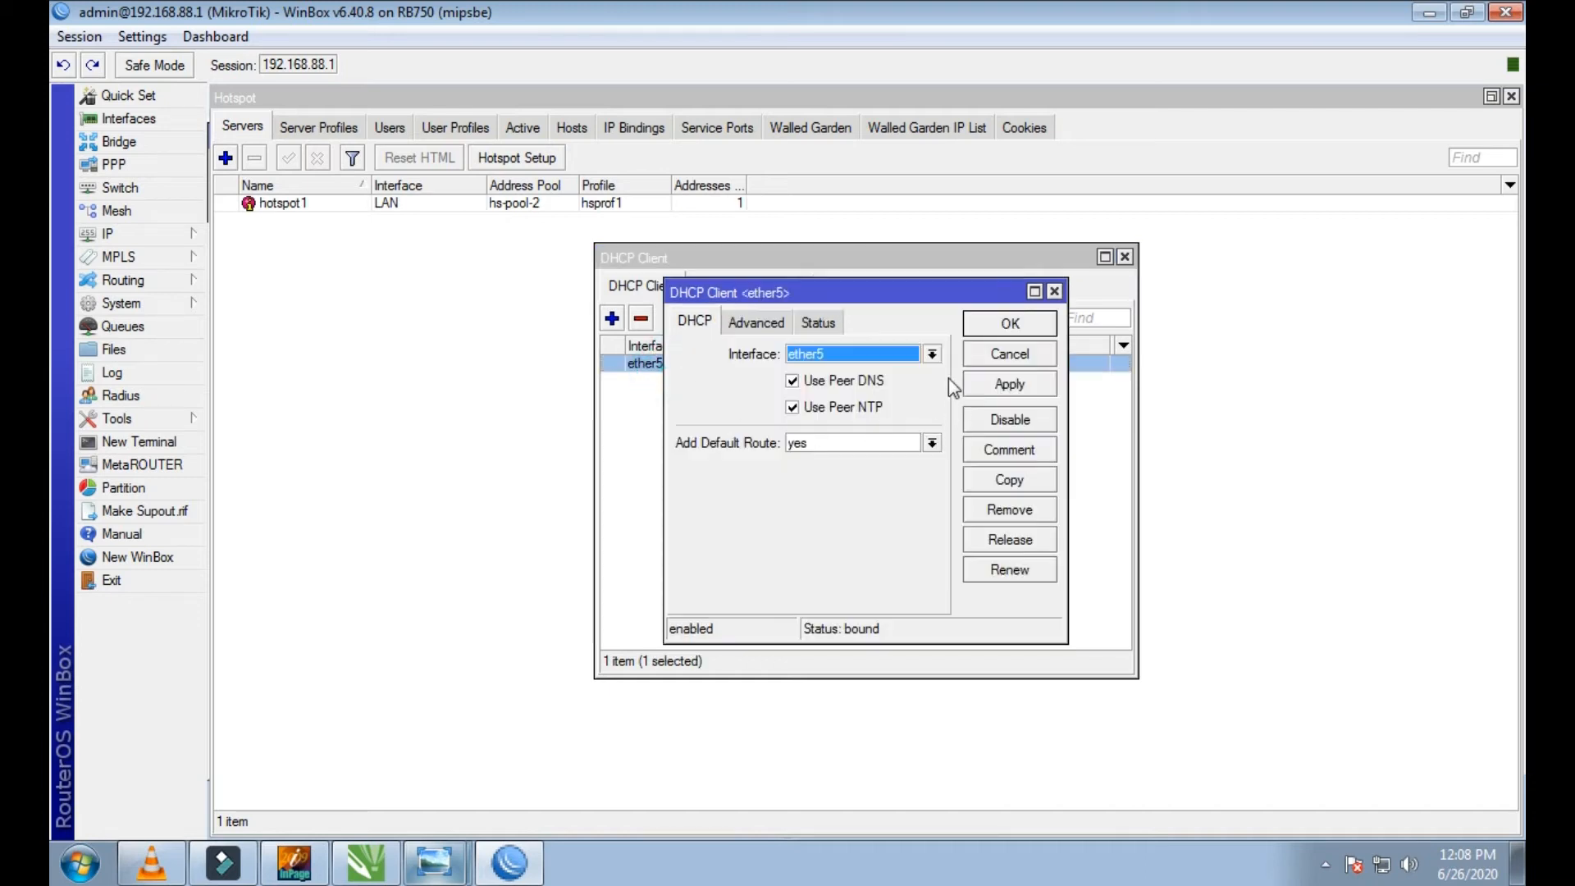
click(935, 354)
click(935, 355)
click(935, 354)
click(935, 354)
click(935, 355)
click(935, 354)
click(935, 354)
click(1054, 292)
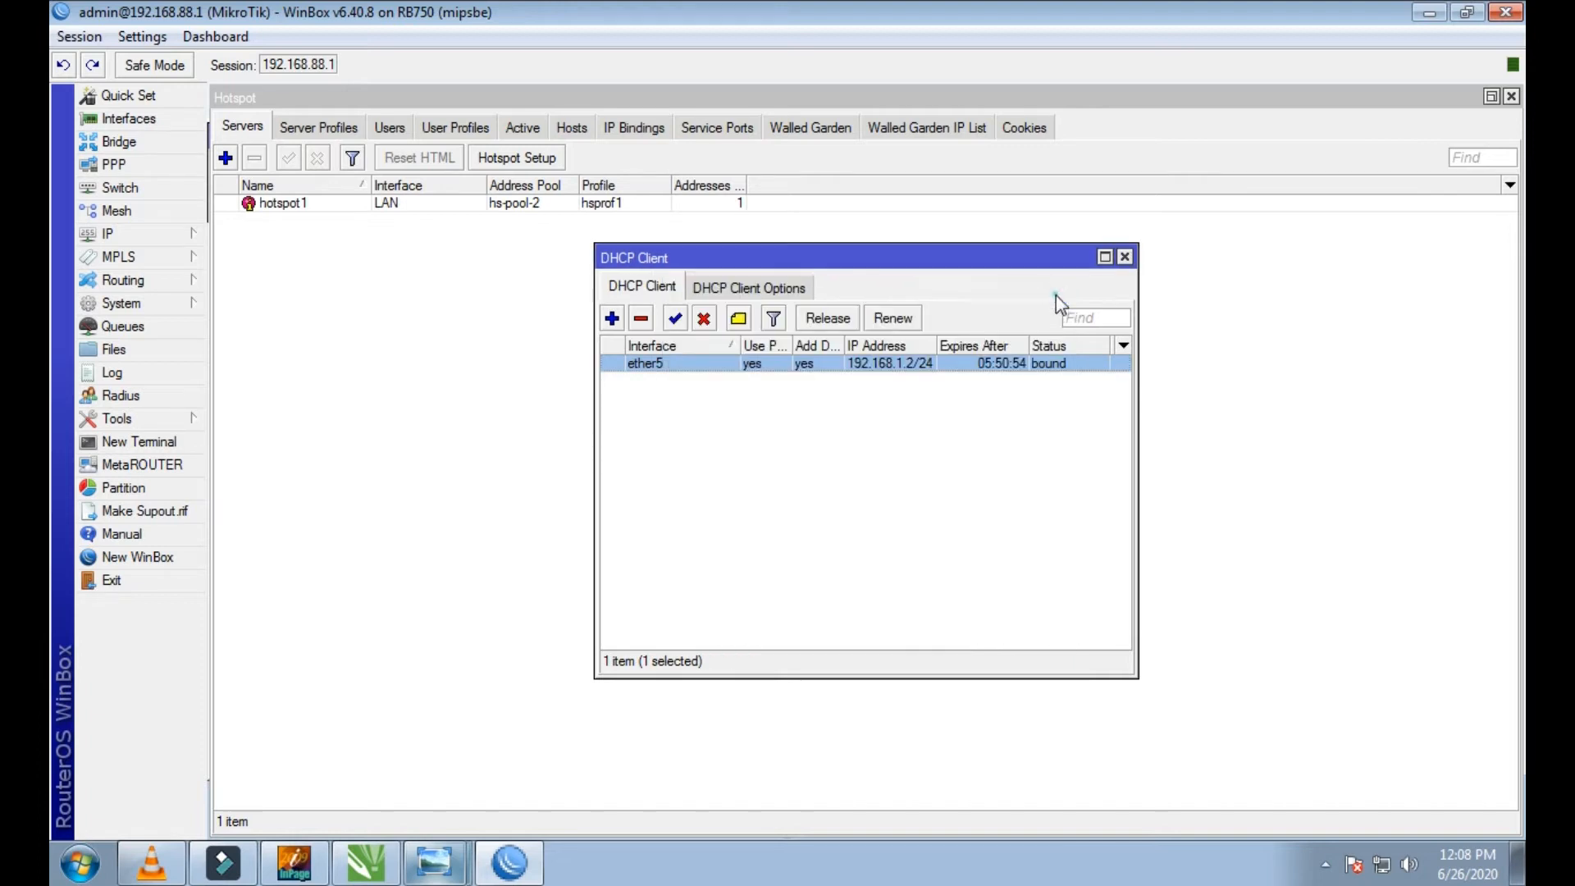
click(1124, 257)
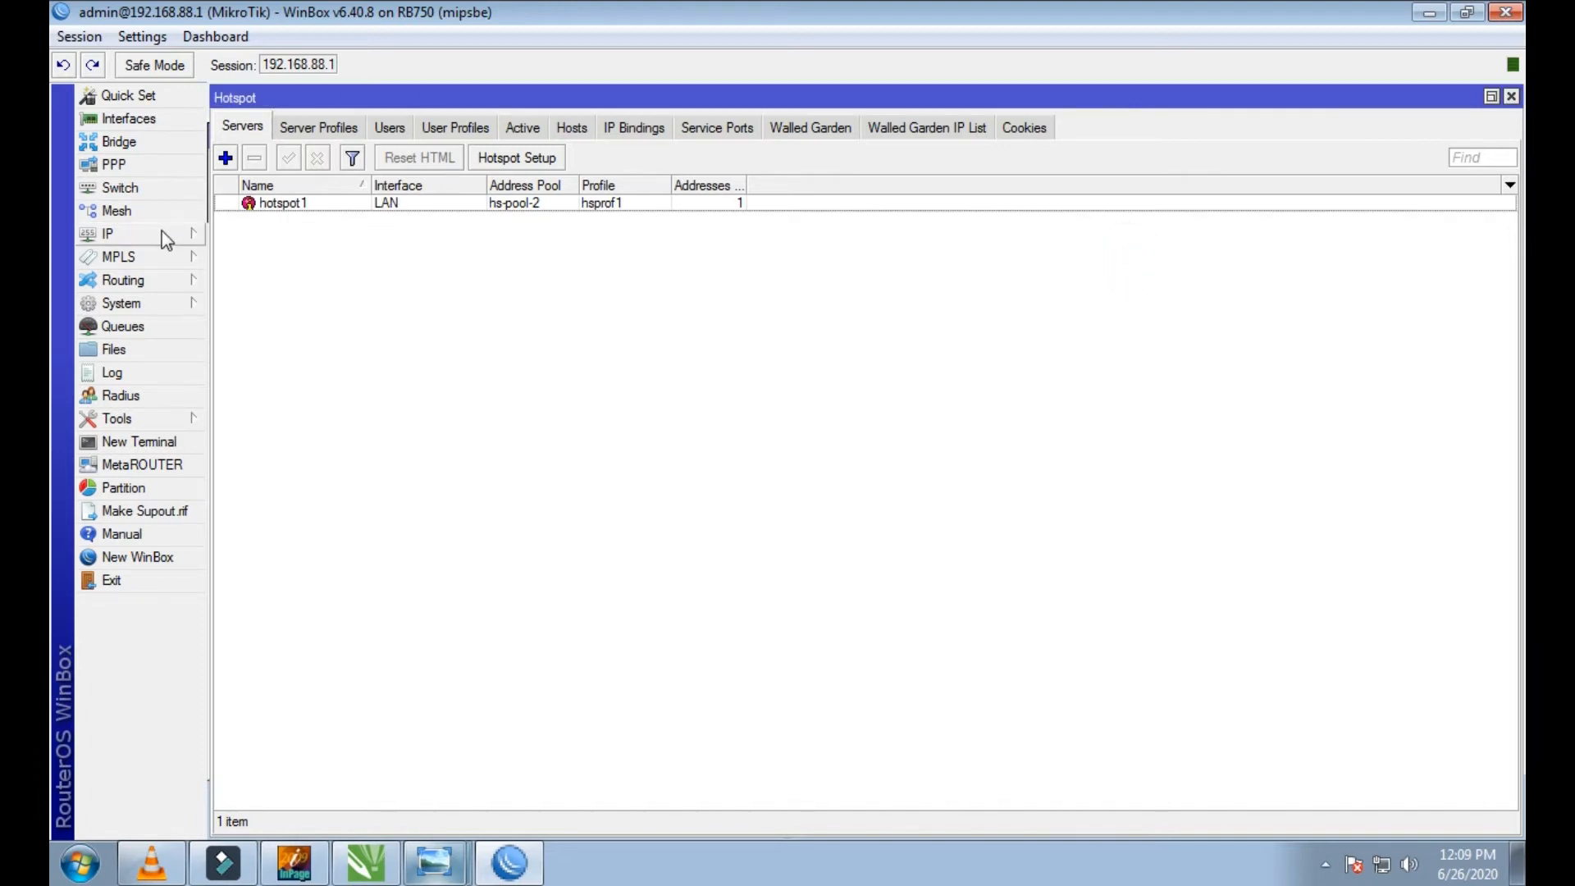
Step: Reopen the interface list and look over the LAN, ether3, ether4 and ether5 entries
click(125, 119)
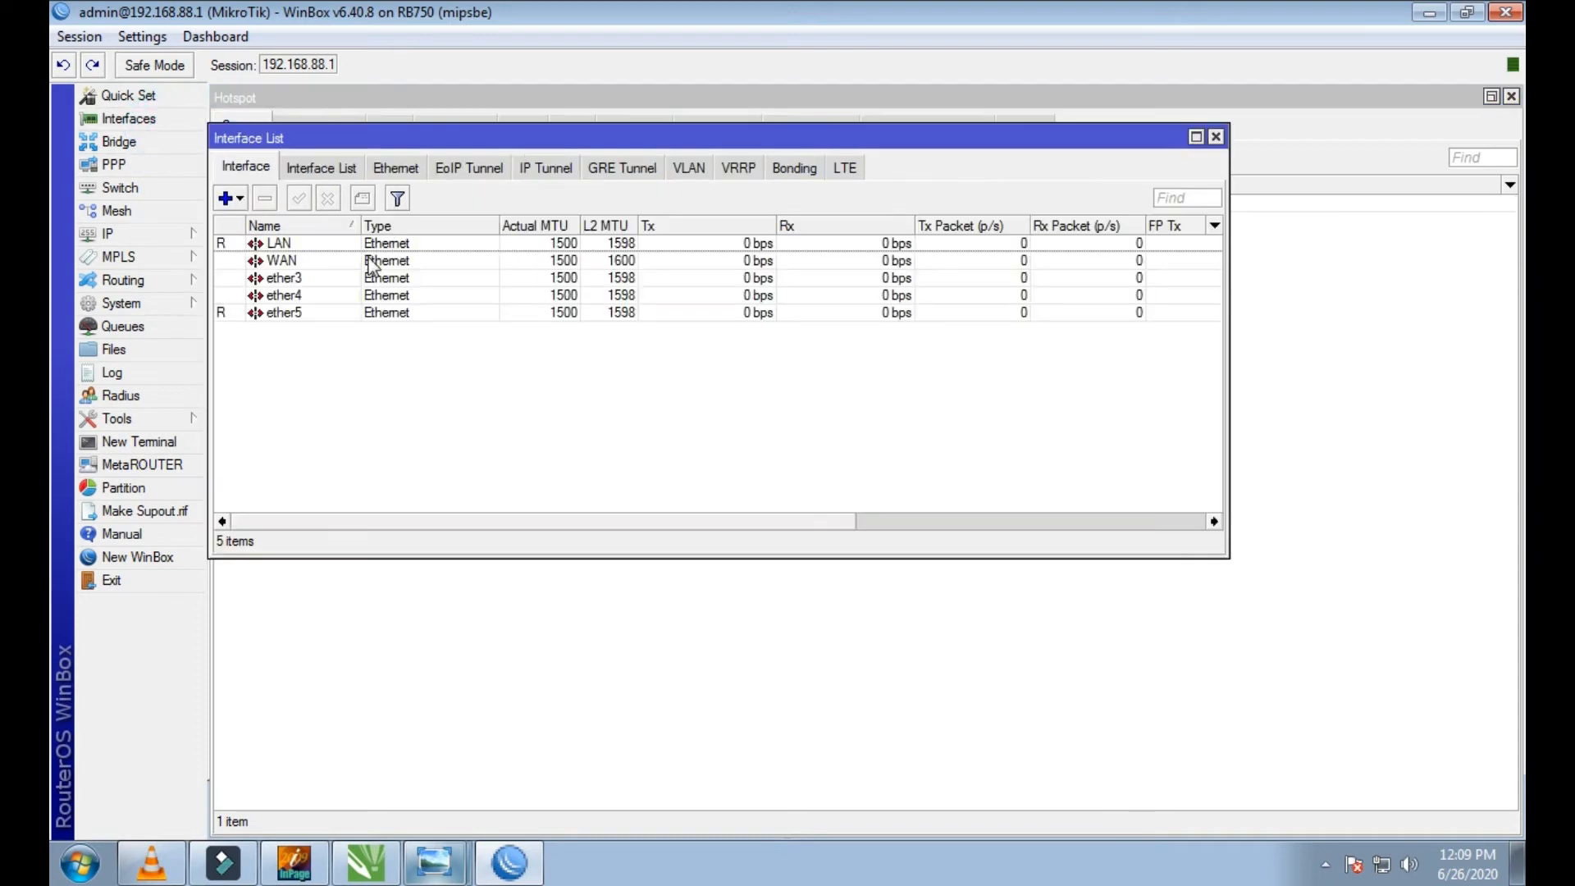
click(277, 246)
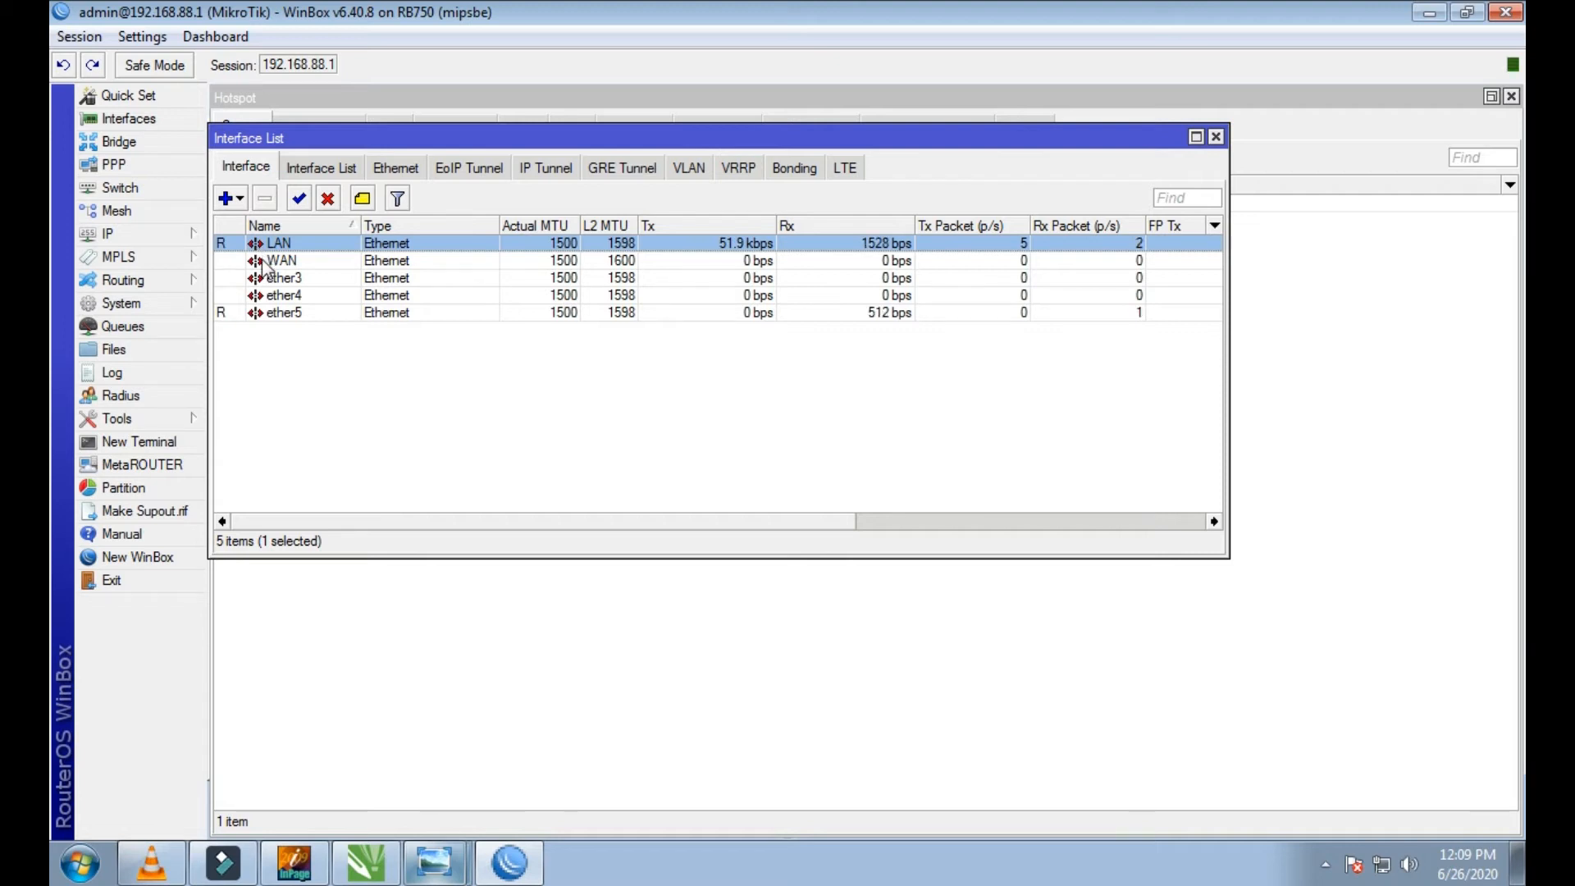
click(293, 278)
click(295, 245)
click(280, 282)
click(275, 298)
click(269, 324)
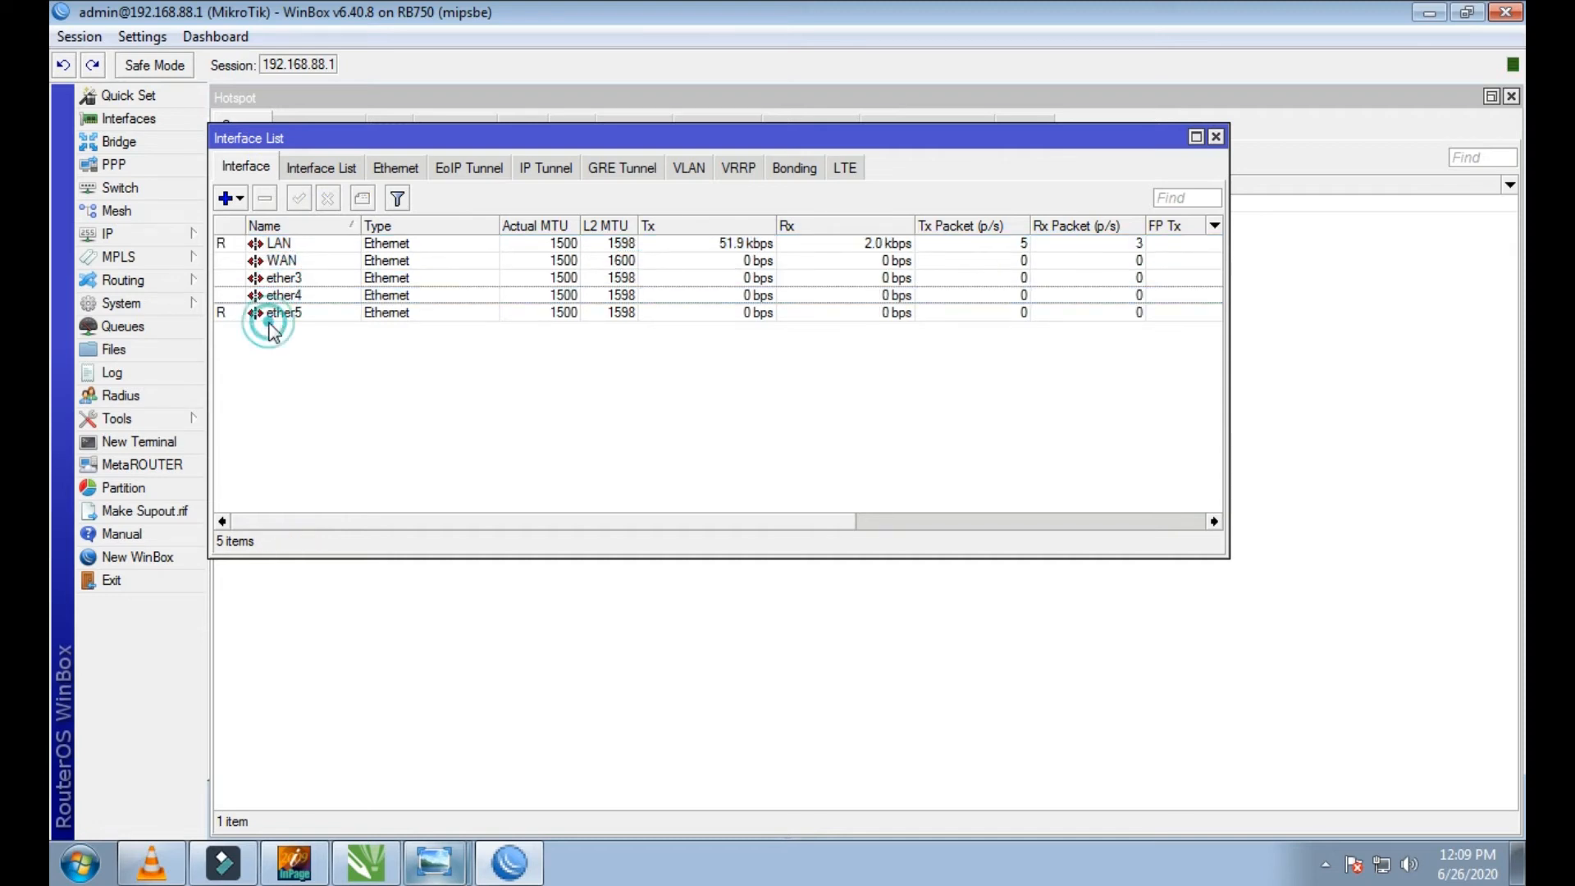
Step: Rename the LAN interface to LAN 2 and apply the change
click(284, 245)
double_click(284, 246)
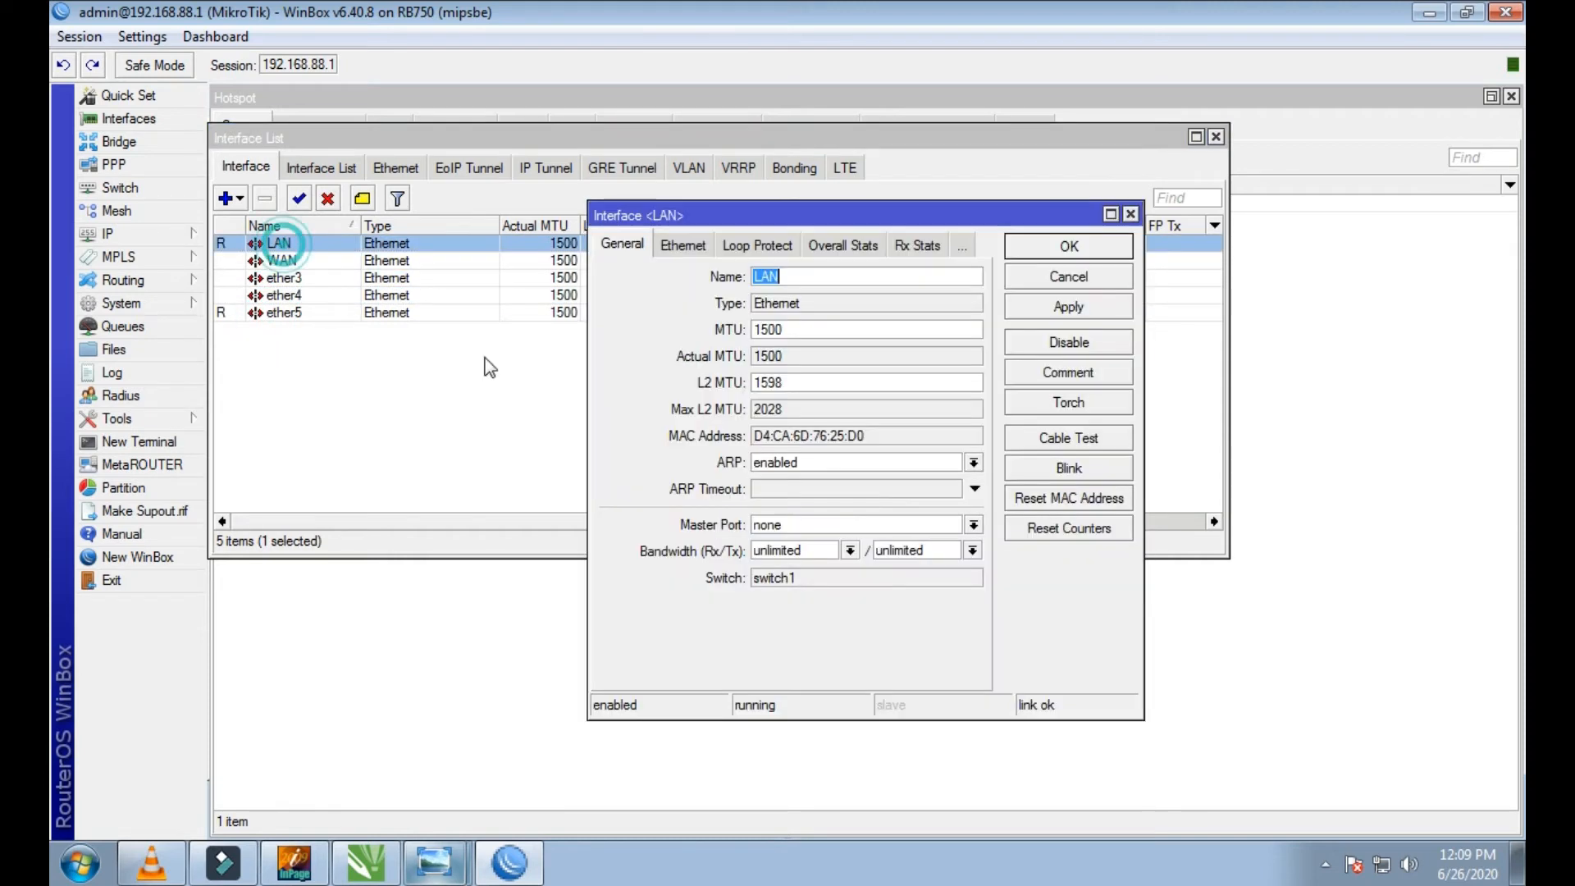
click(866, 280)
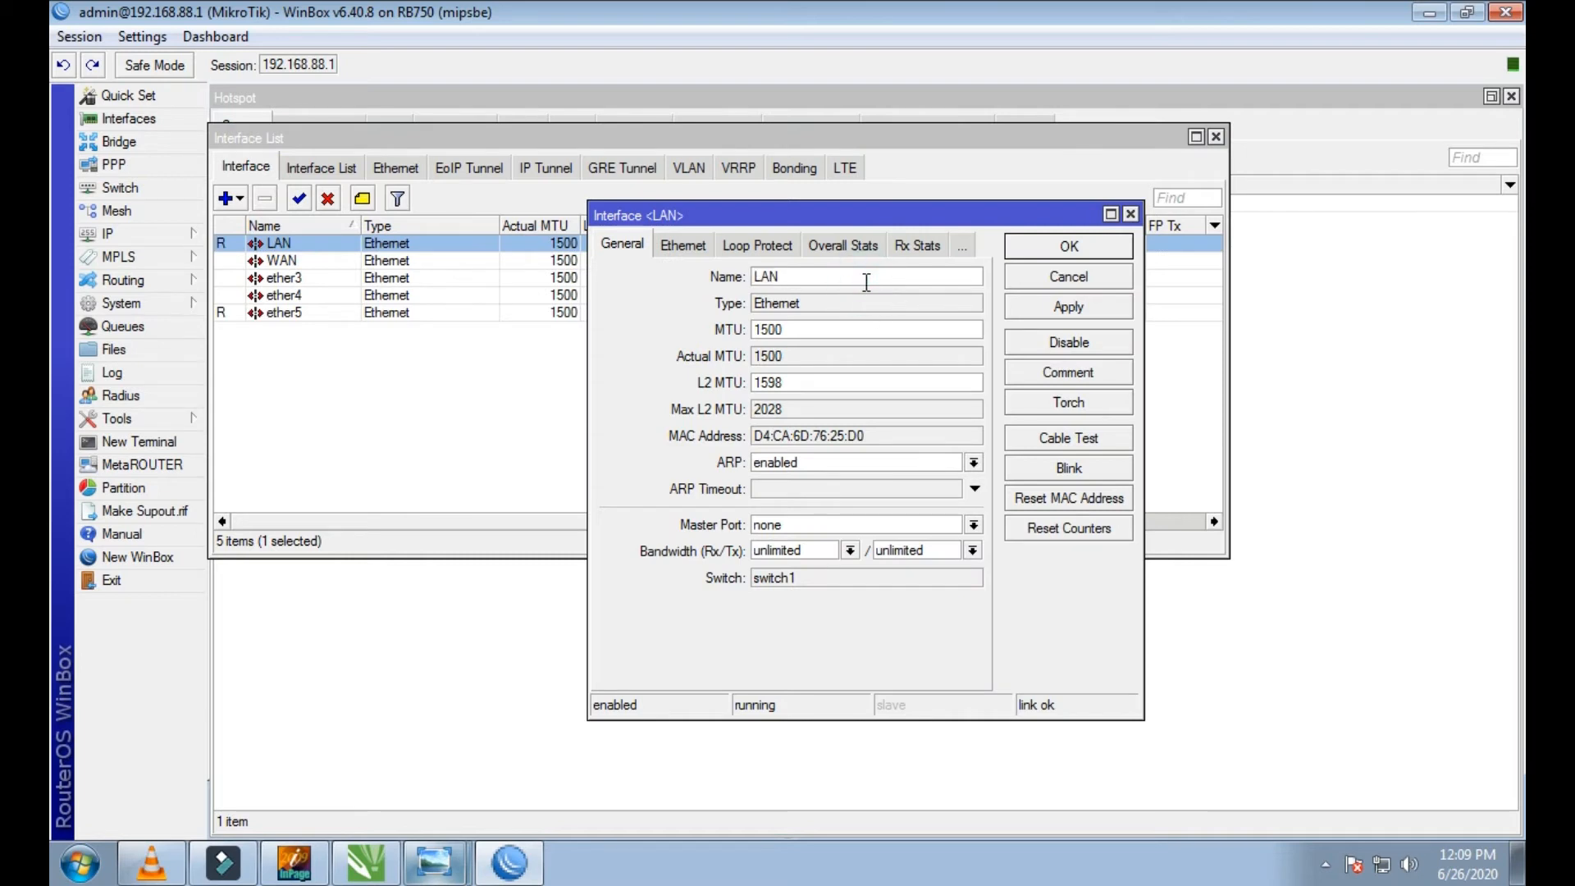
text(2)
click(1096, 309)
click(1070, 277)
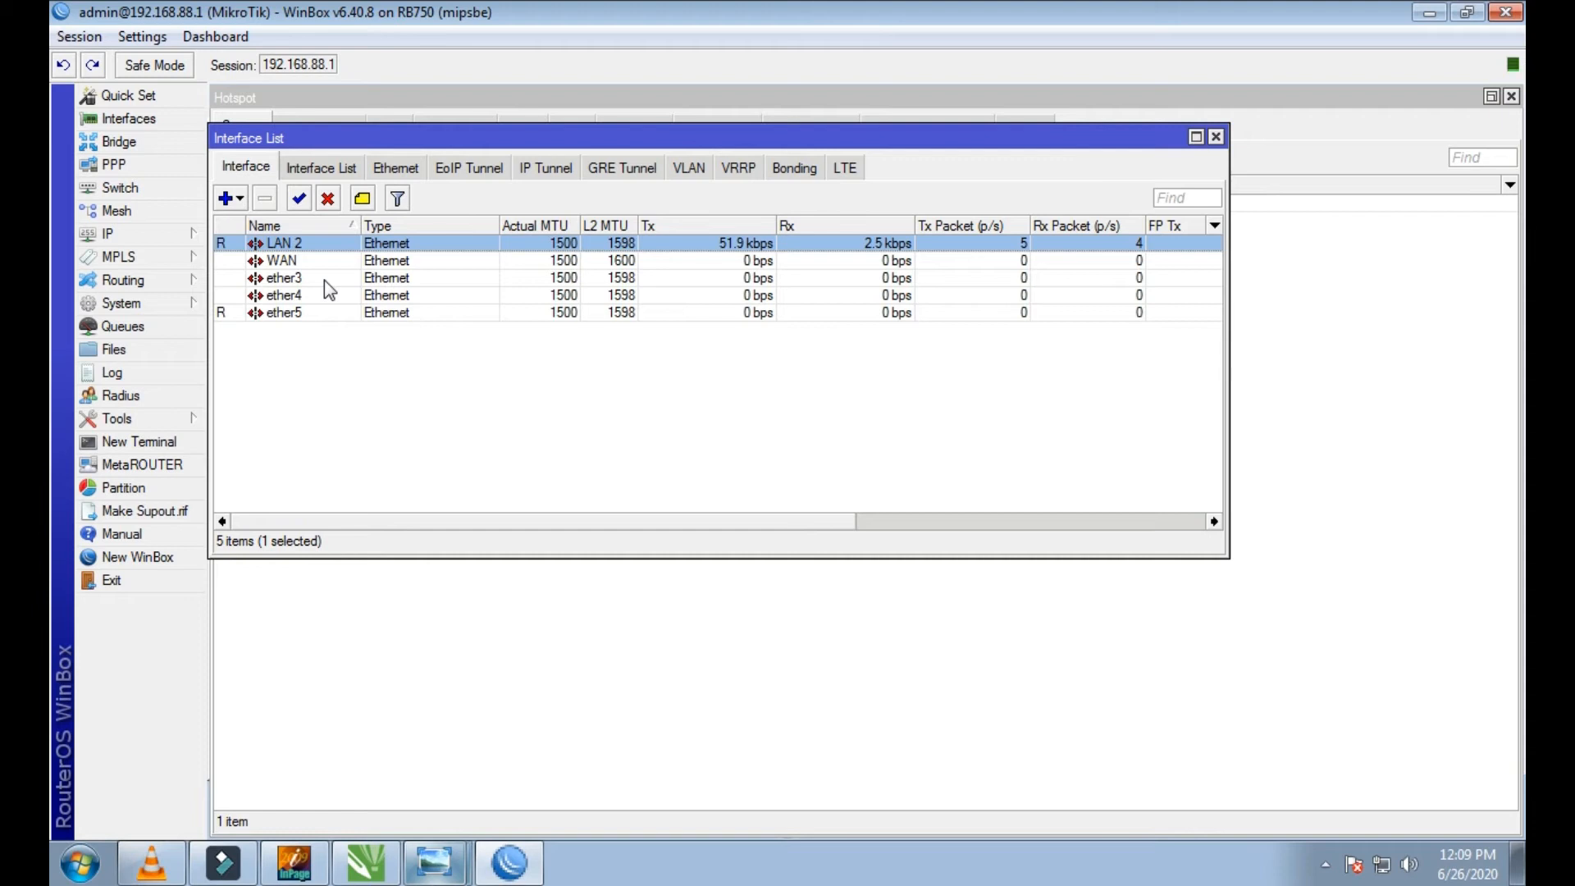
Step: Switch to Windows Photo Viewer to examine the numbered LAN ports on the router photo, then return to WinBox and close the interface list
click(463, 871)
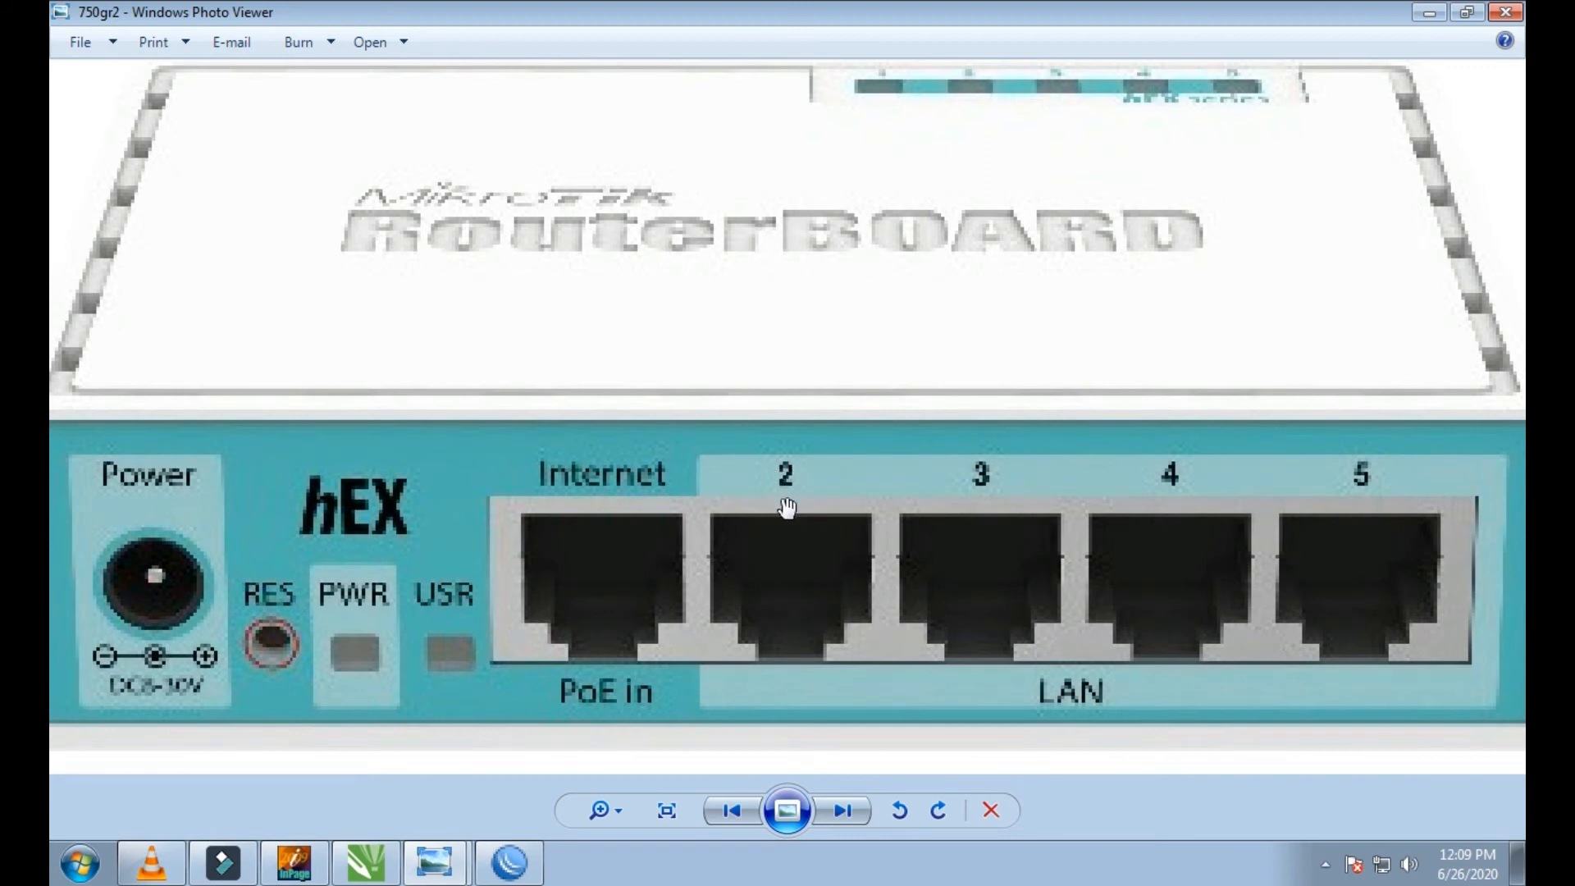
scroll(810, 612, down, 2)
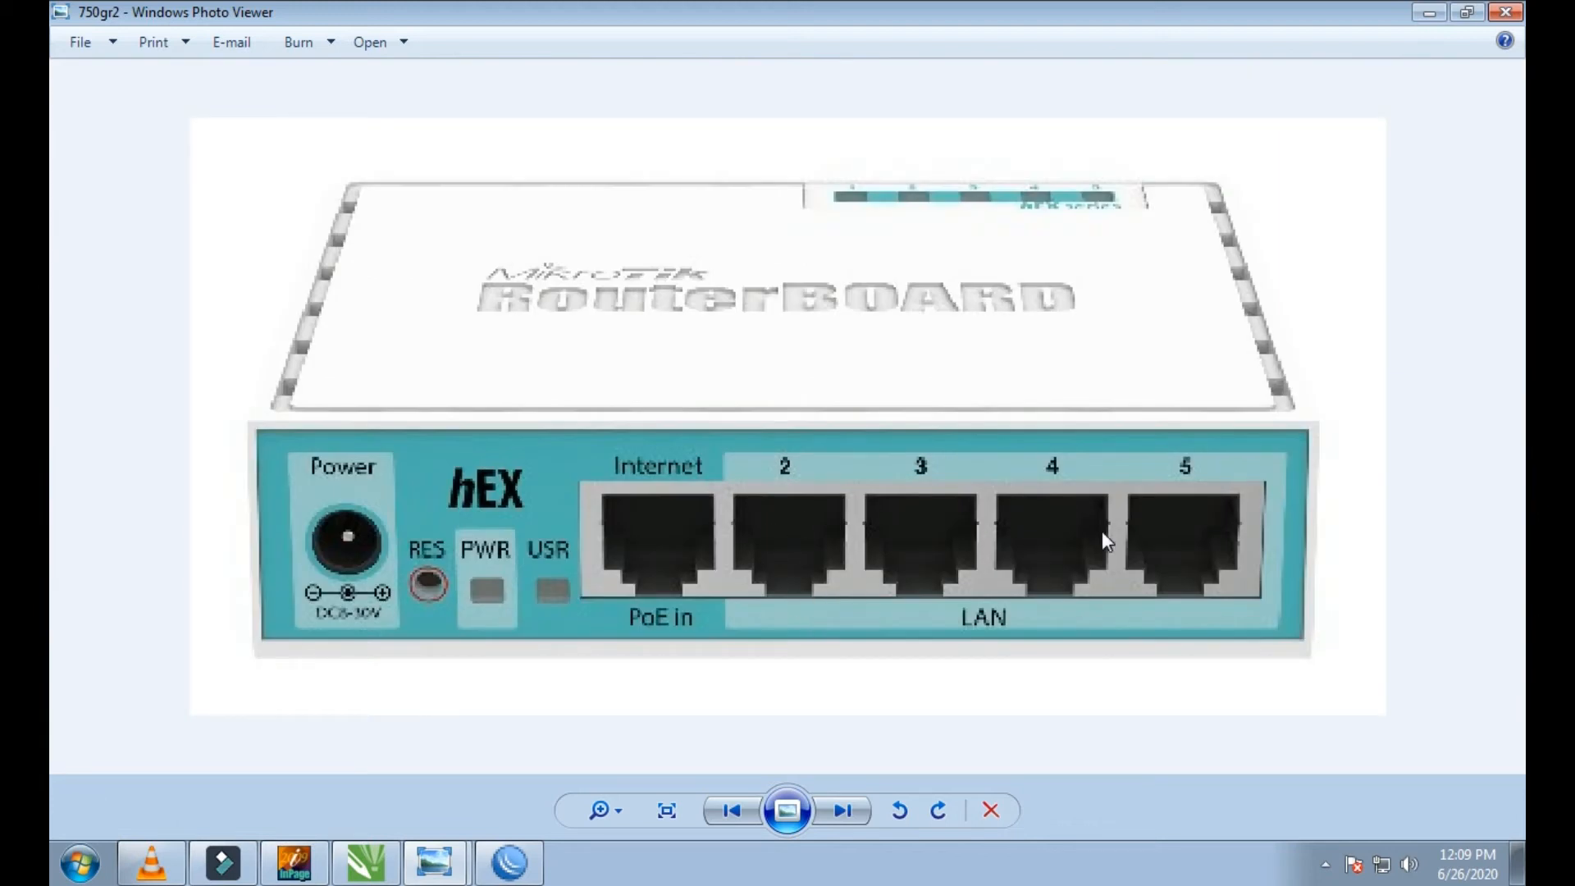
scroll(1005, 532, down, 1)
scroll(1005, 532, up, 2)
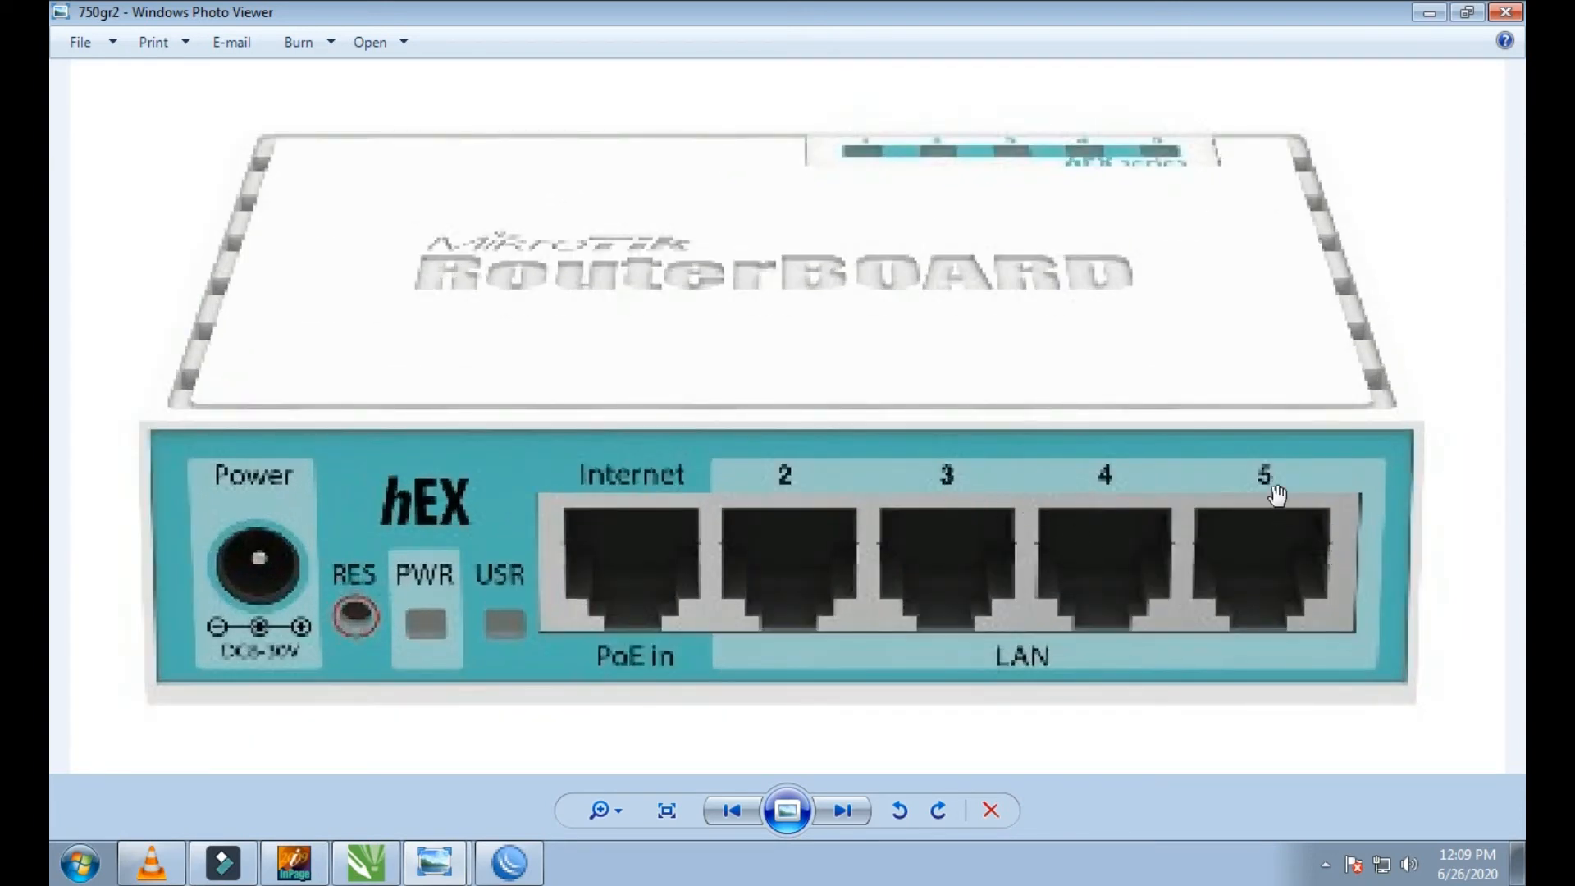
scroll(1265, 537, down, 2)
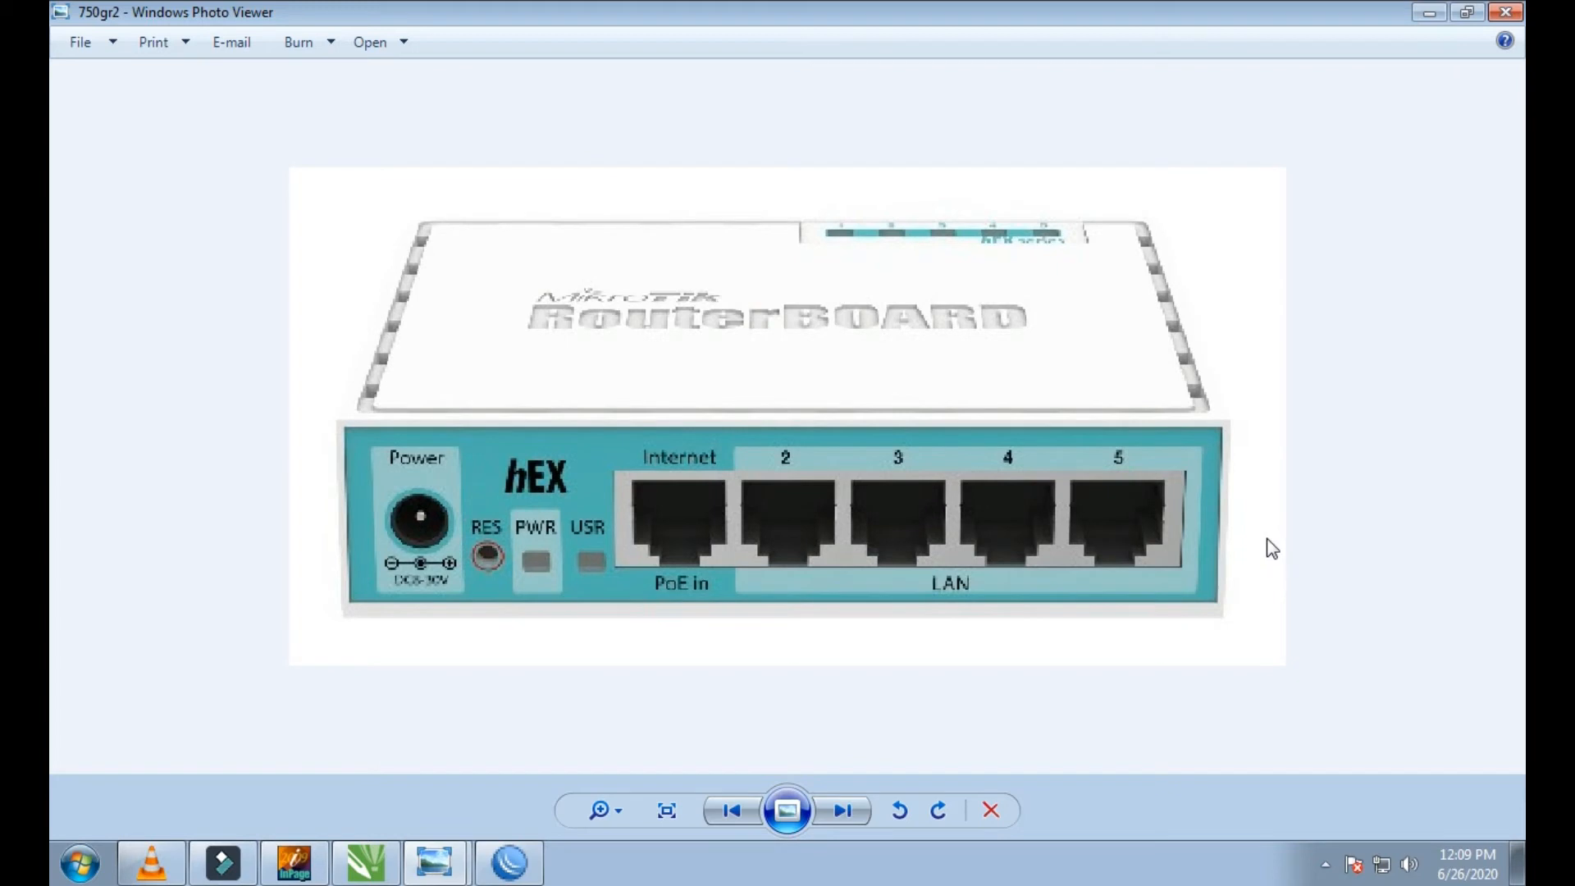
click(1427, 16)
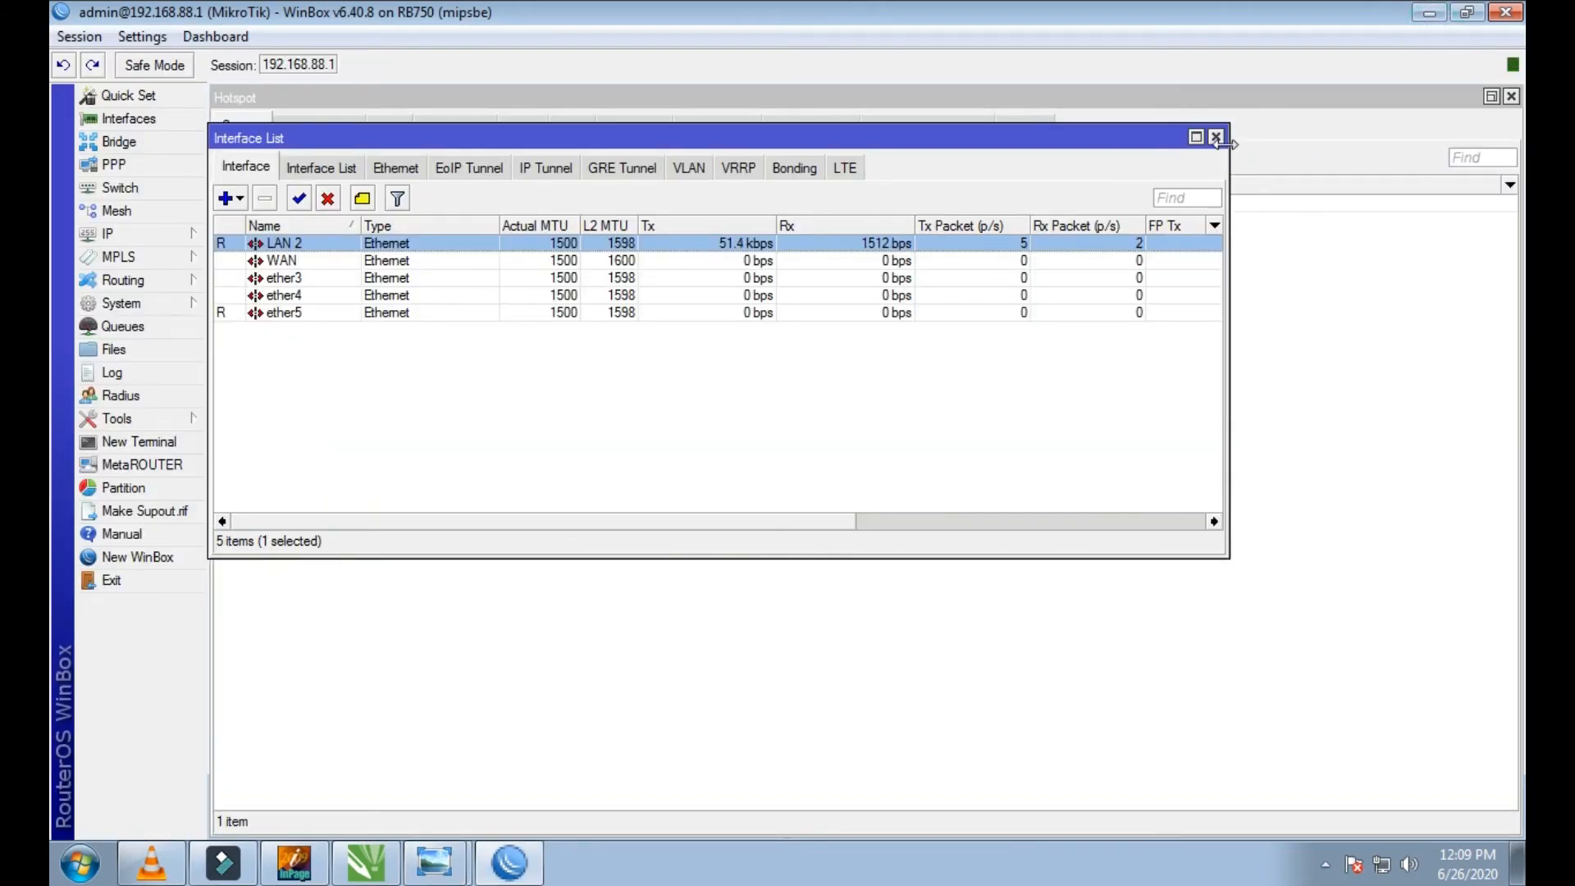
click(1215, 138)
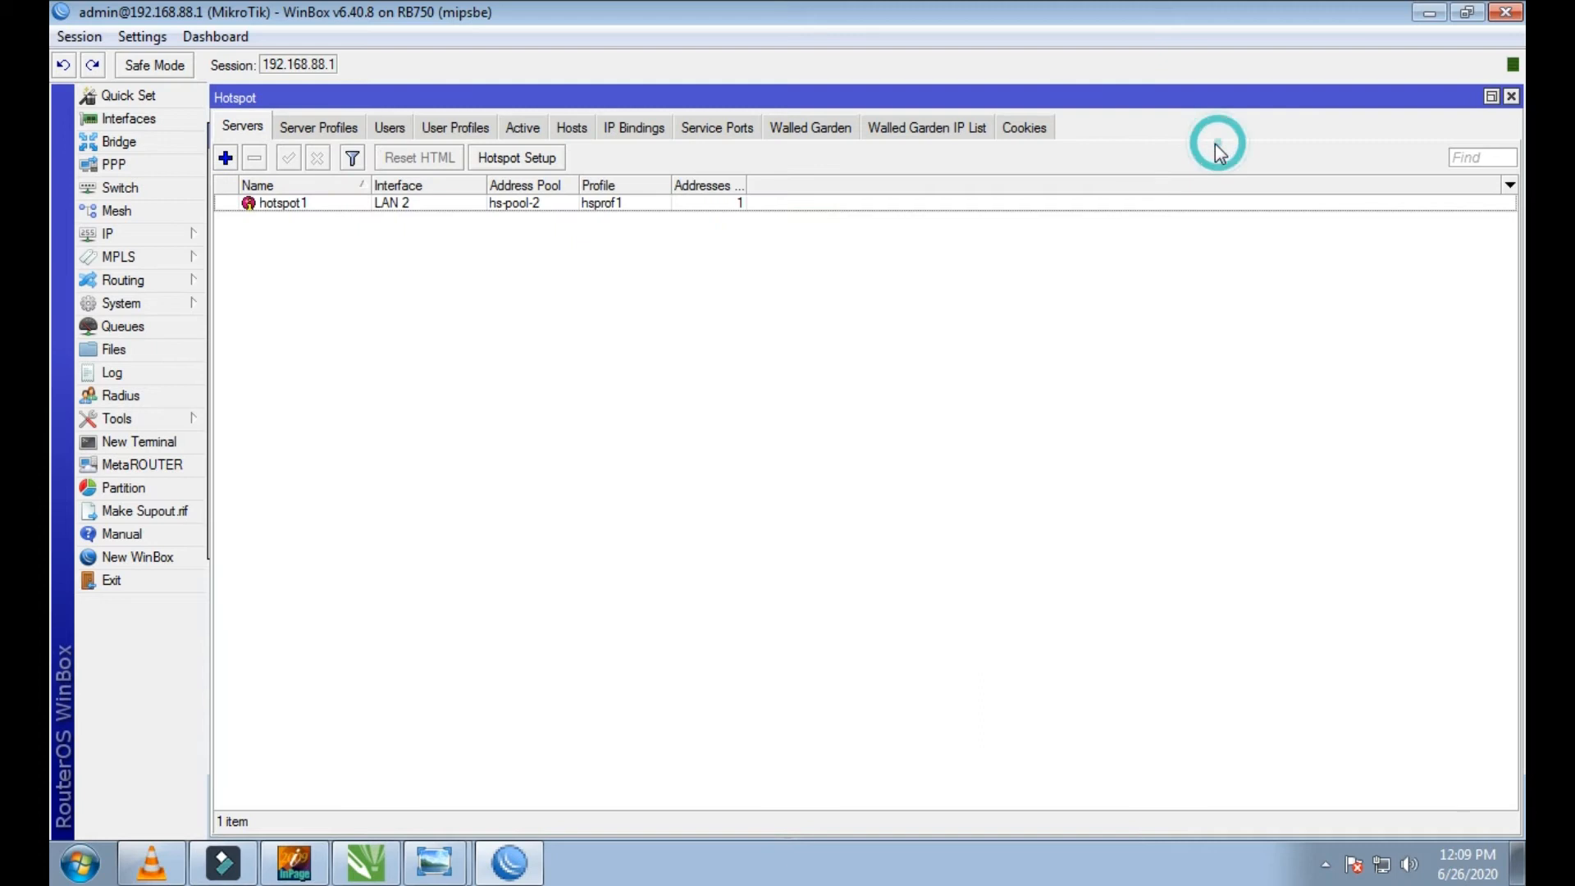
Step: Create a new bridge interface named bridge+LANS and apply it
click(123, 148)
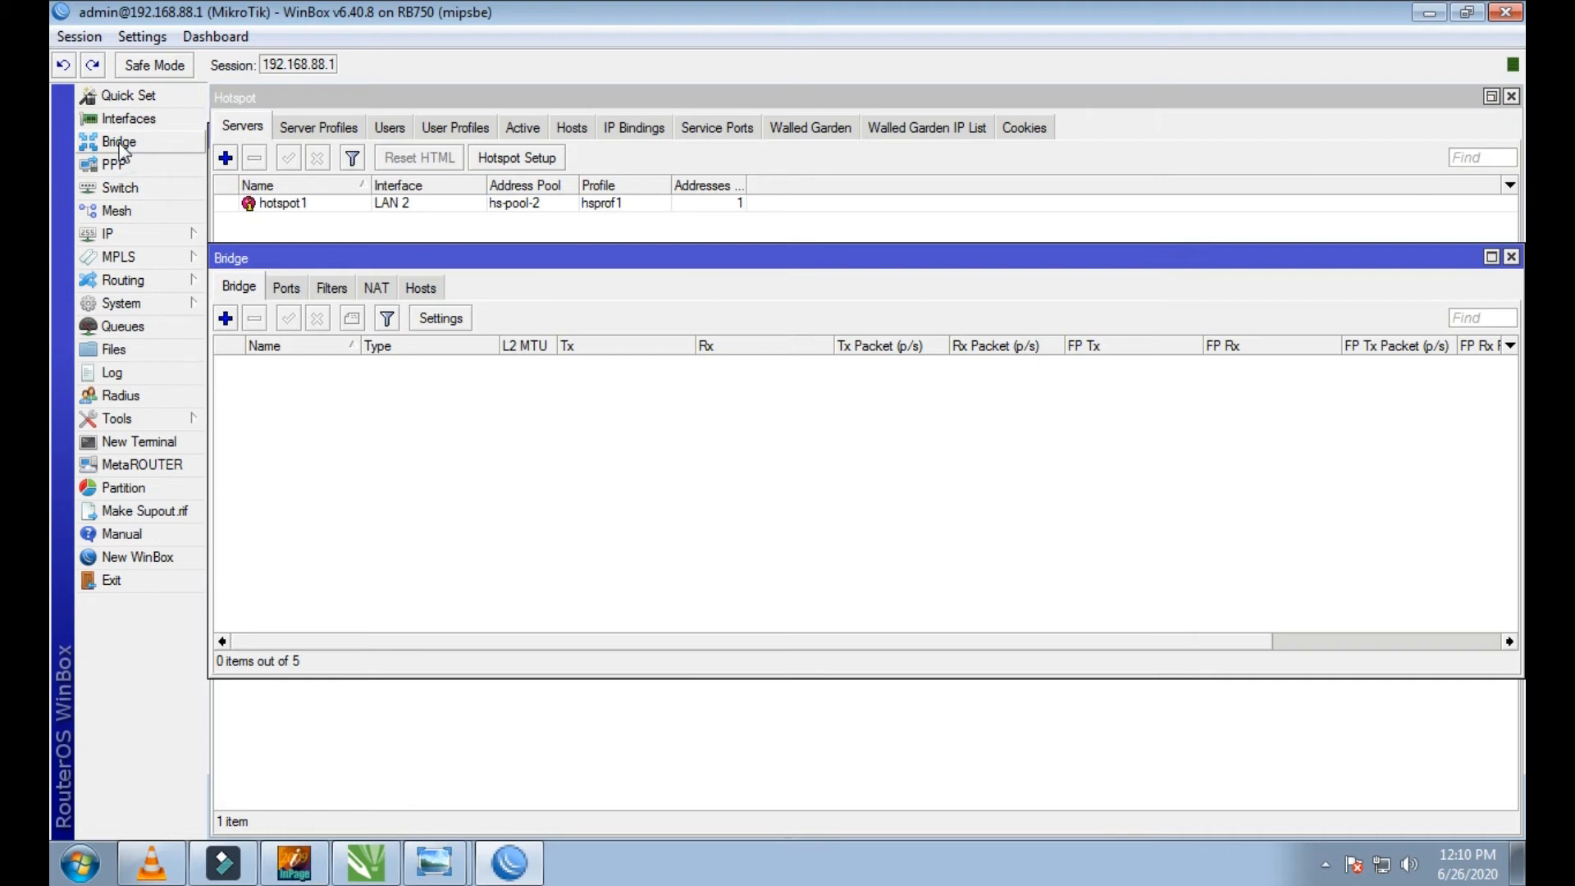
click(226, 319)
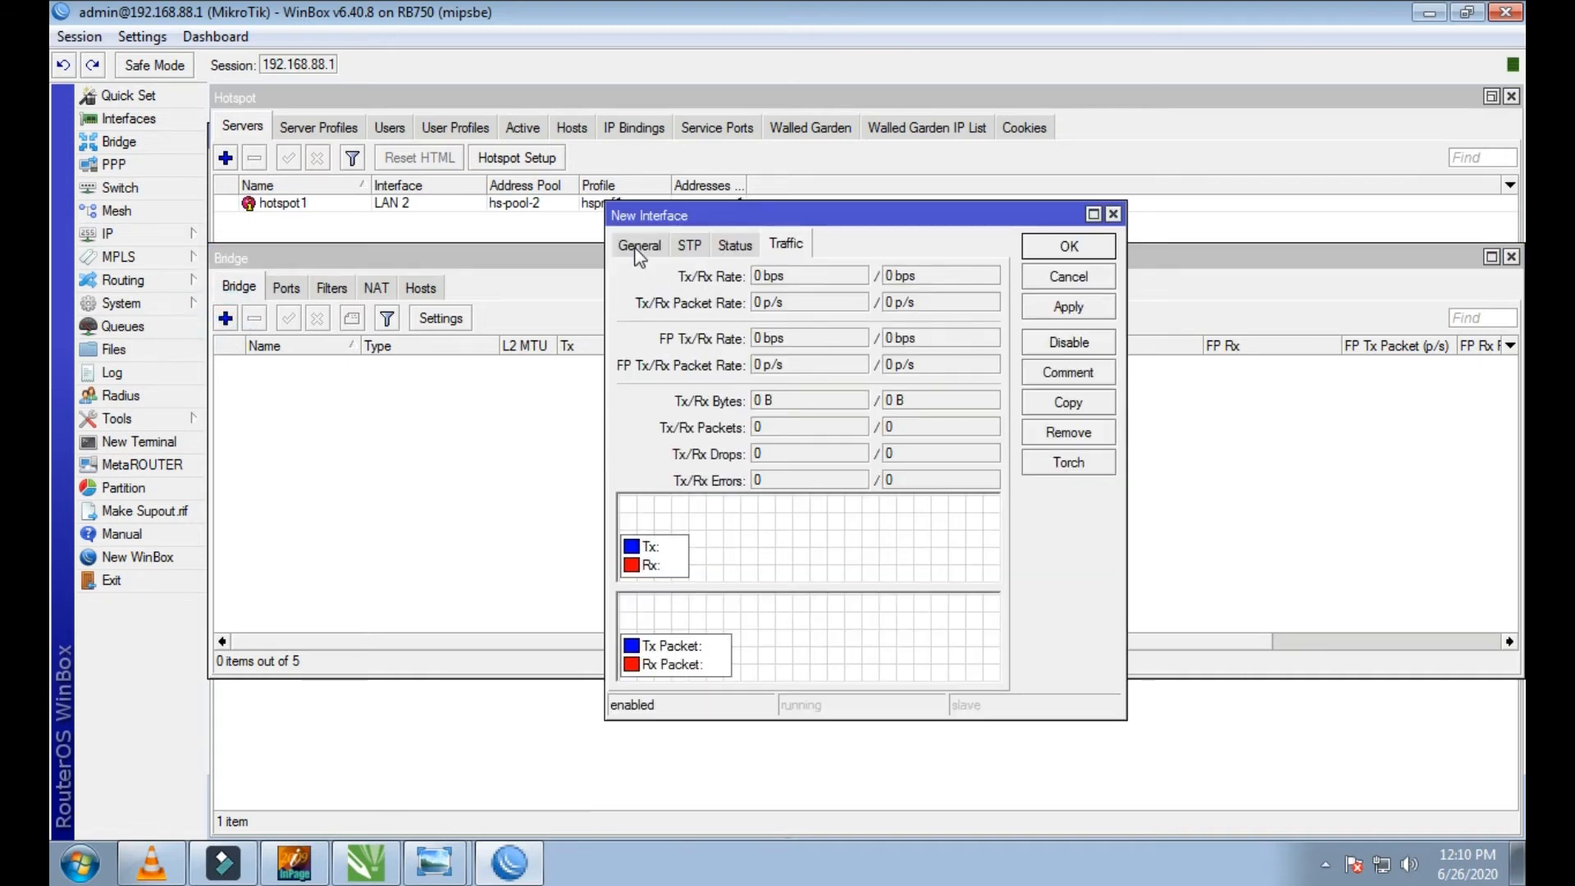
click(637, 247)
click(805, 282)
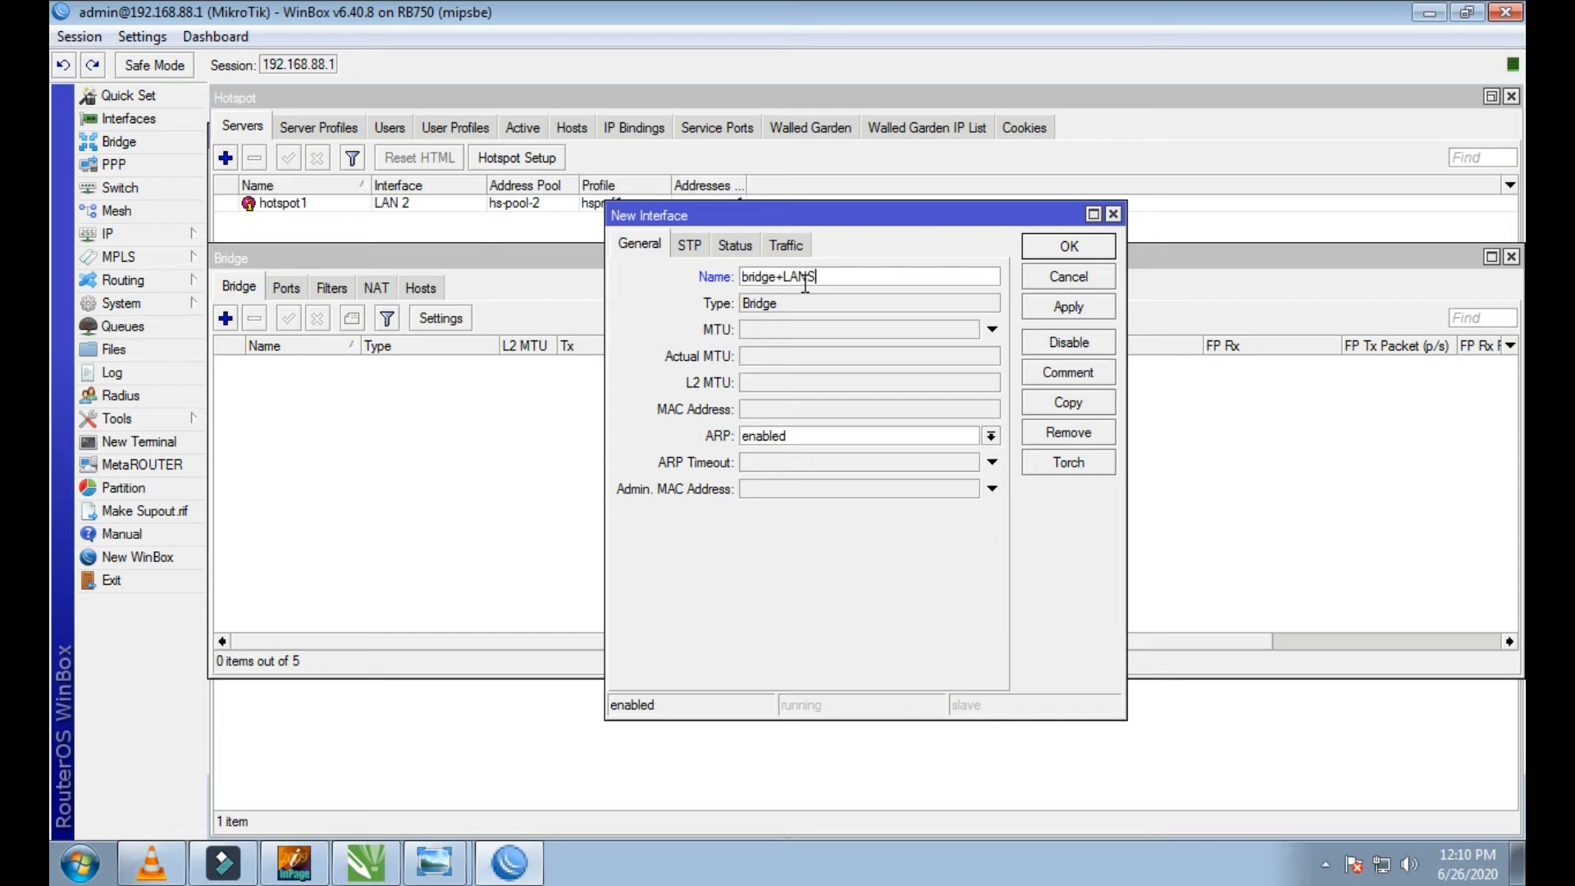
drag(883, 277, 722, 279)
click(857, 273)
drag(840, 276, 734, 281)
click(1058, 307)
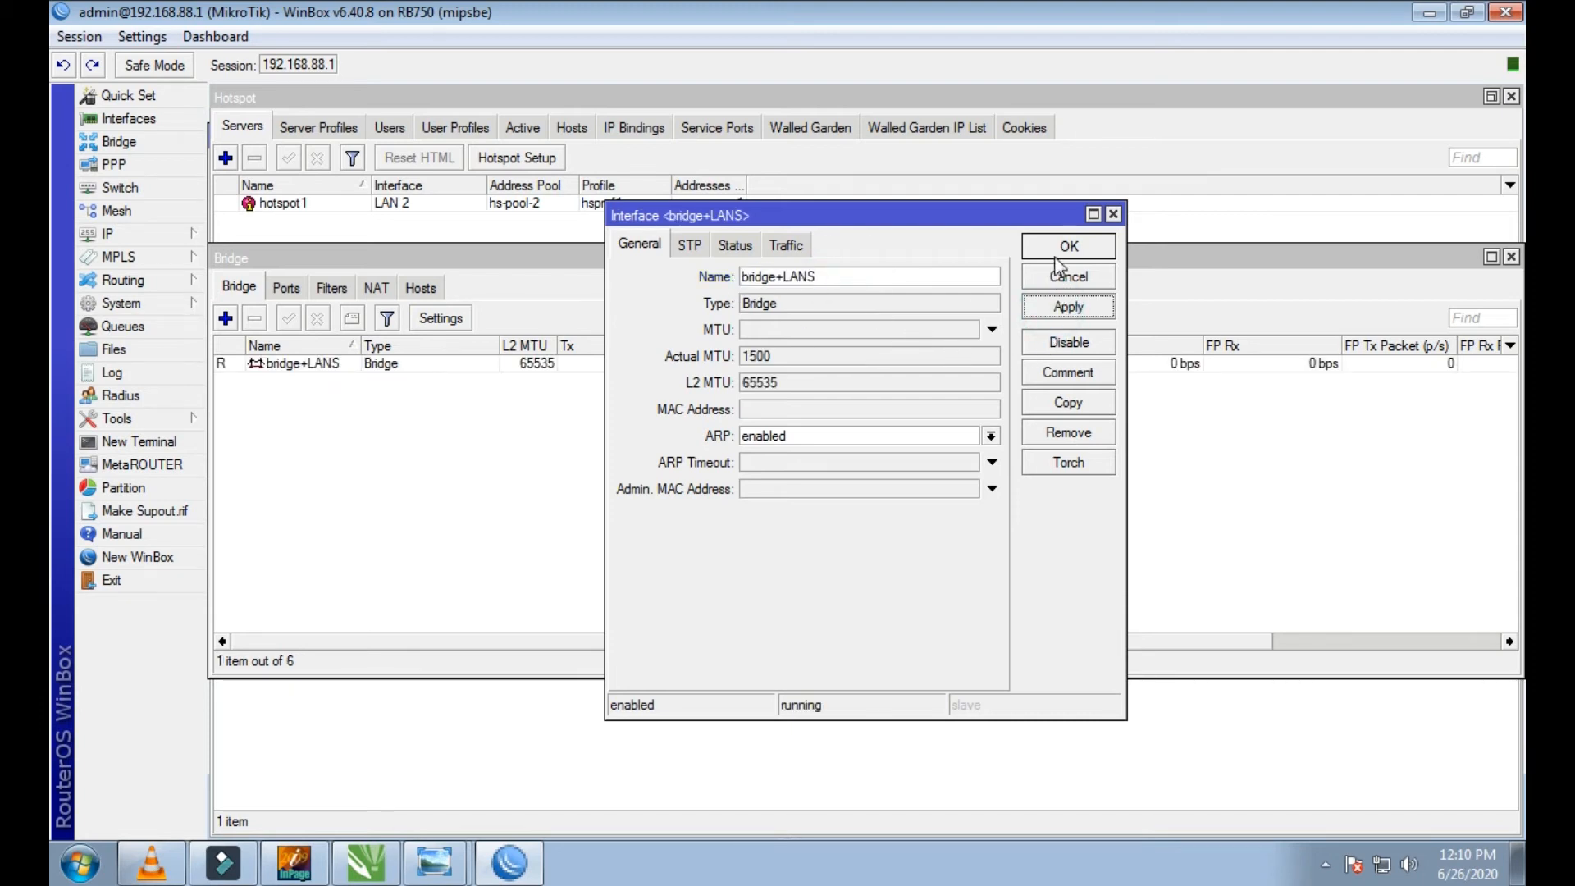
click(1064, 248)
click(403, 402)
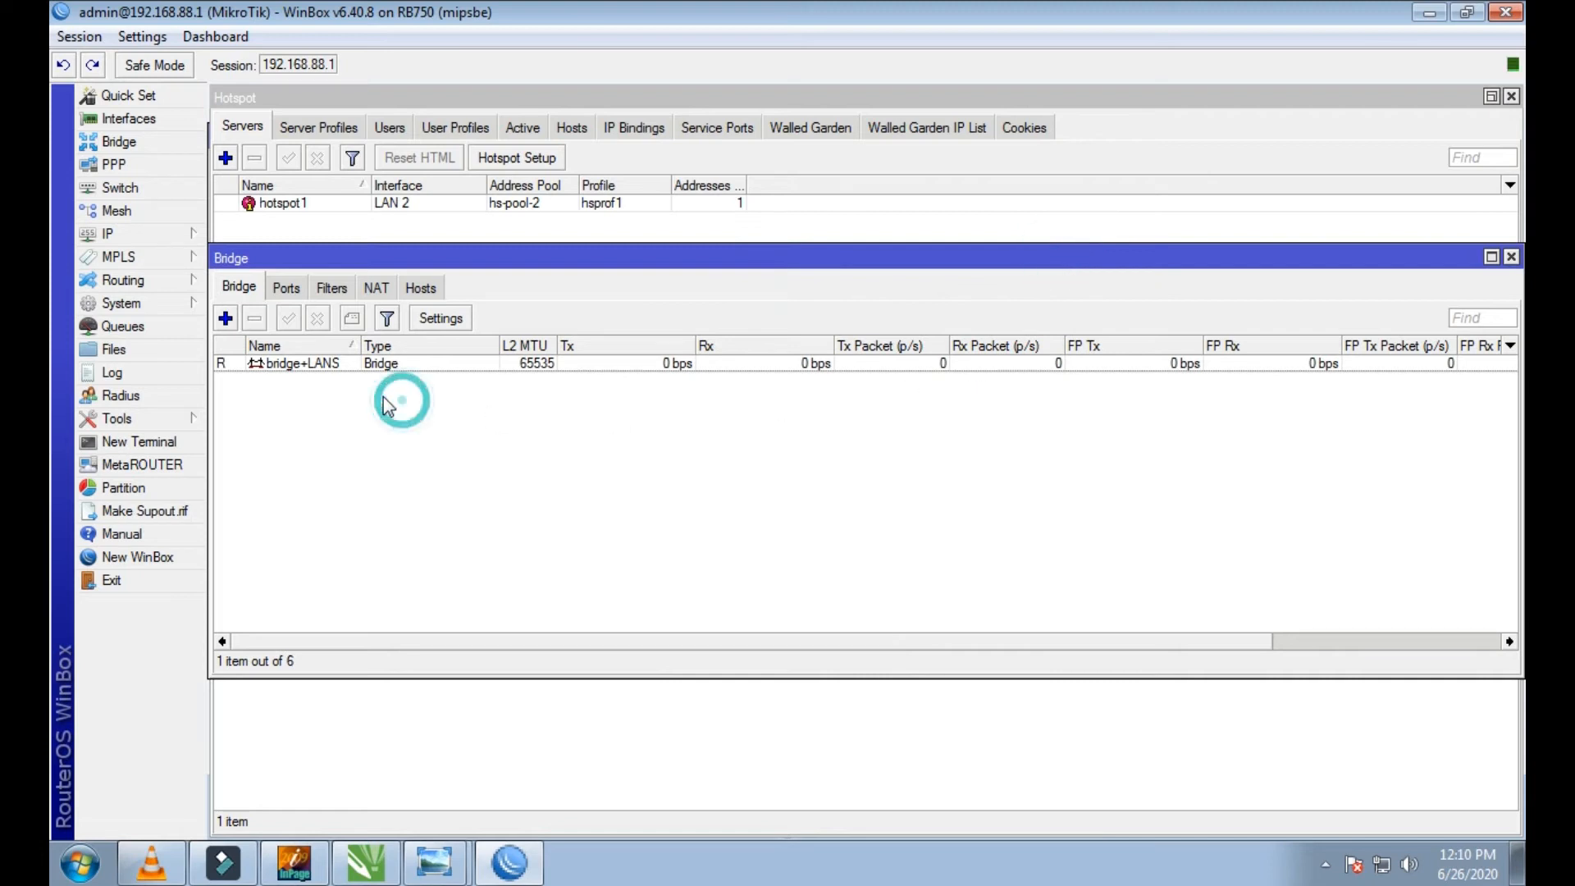
Step: Add LAN 2 as a port of the bridge+LANS bridge
click(286, 291)
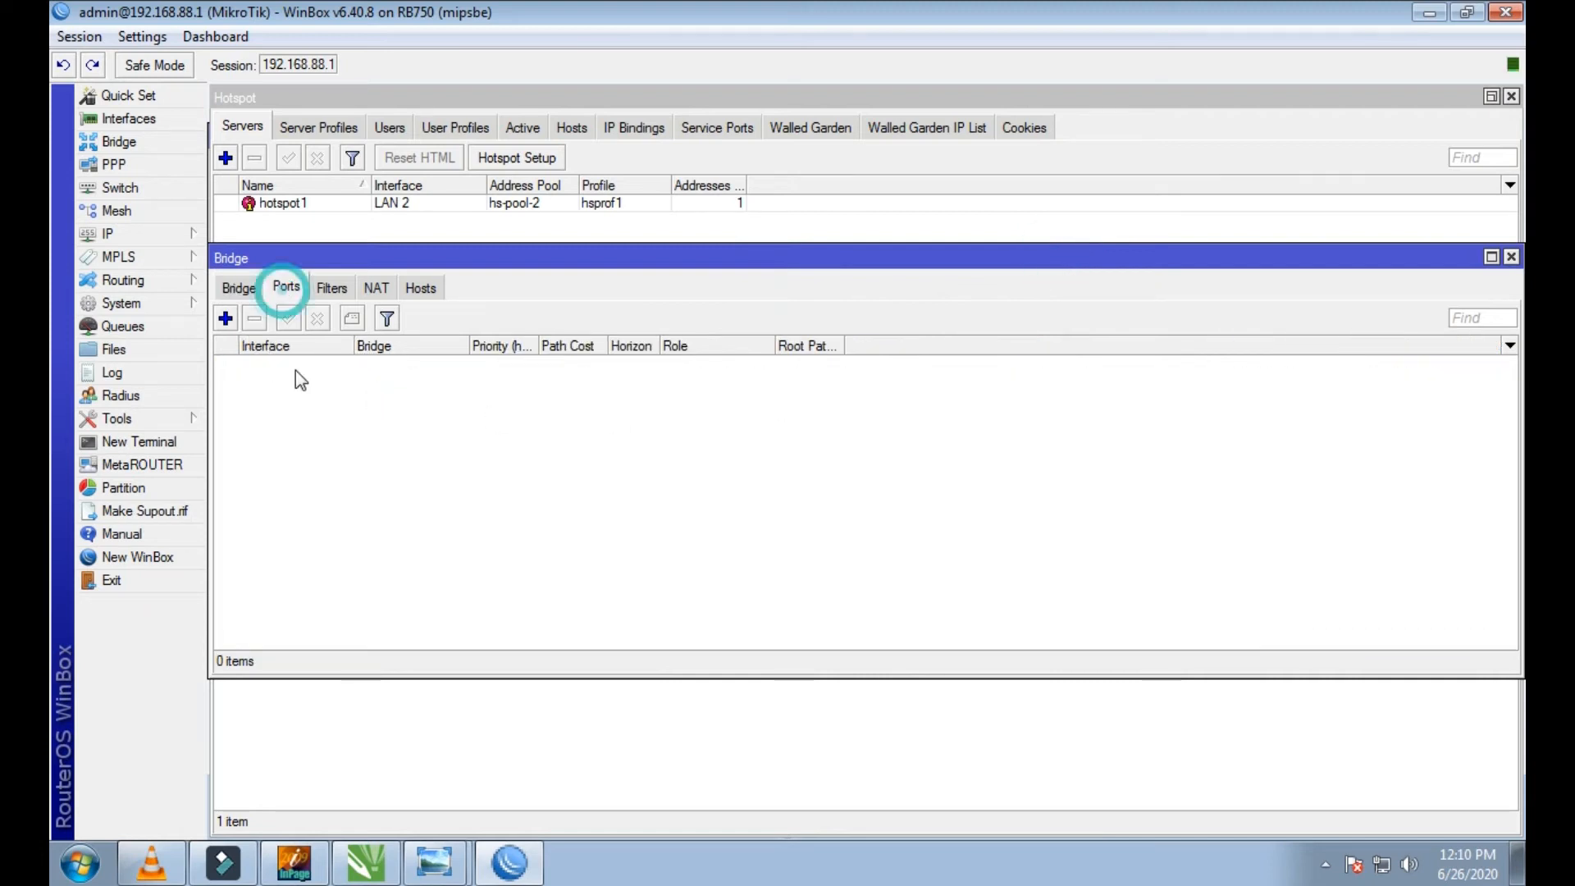
click(225, 318)
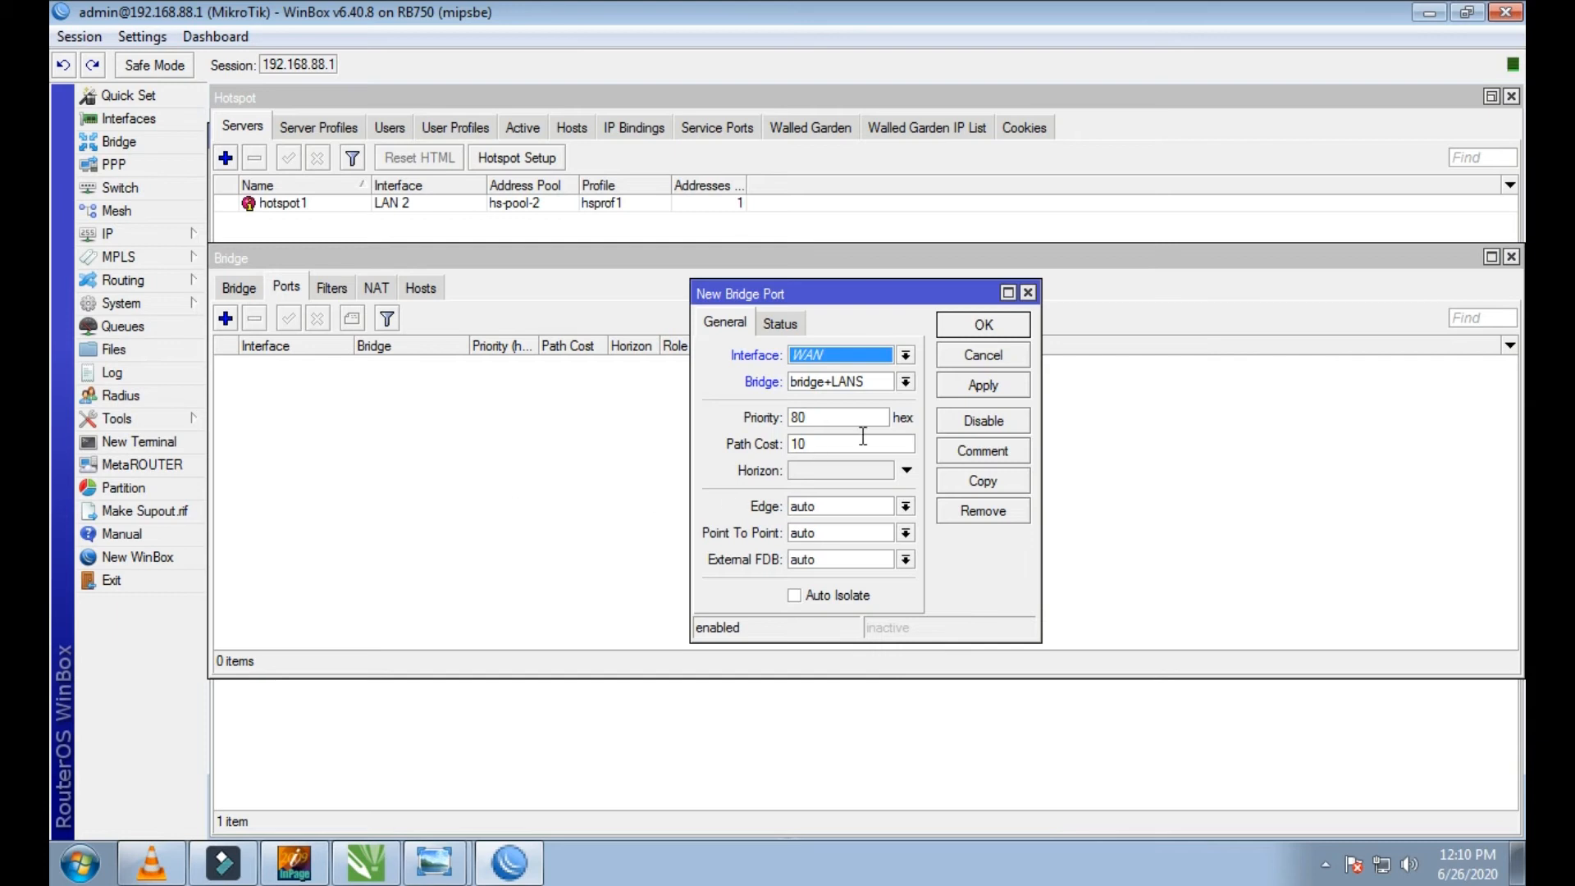
click(905, 356)
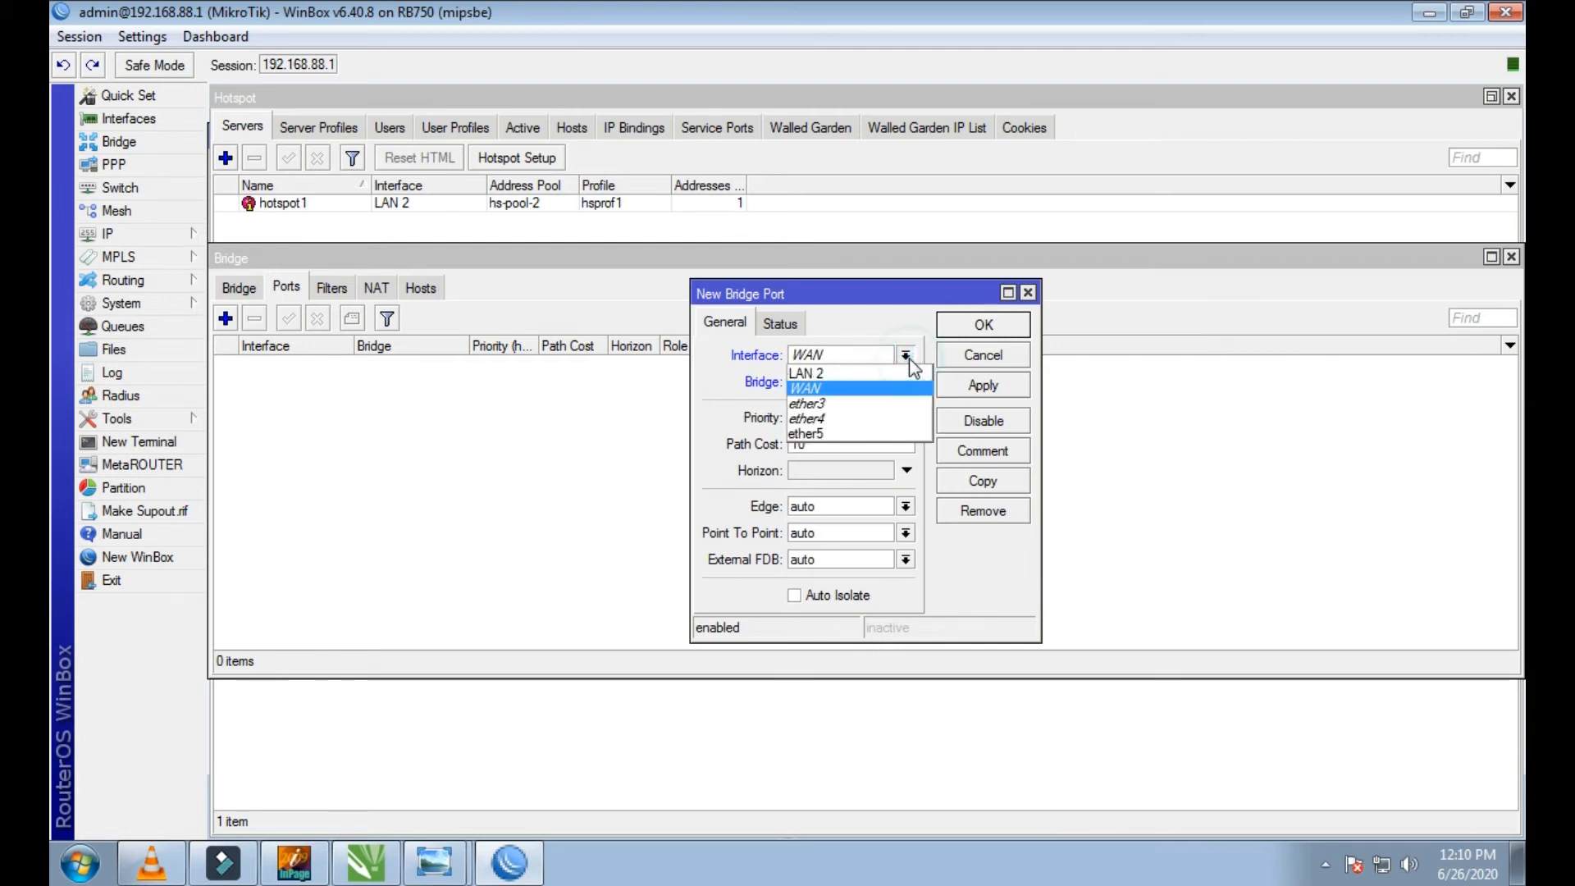
click(800, 376)
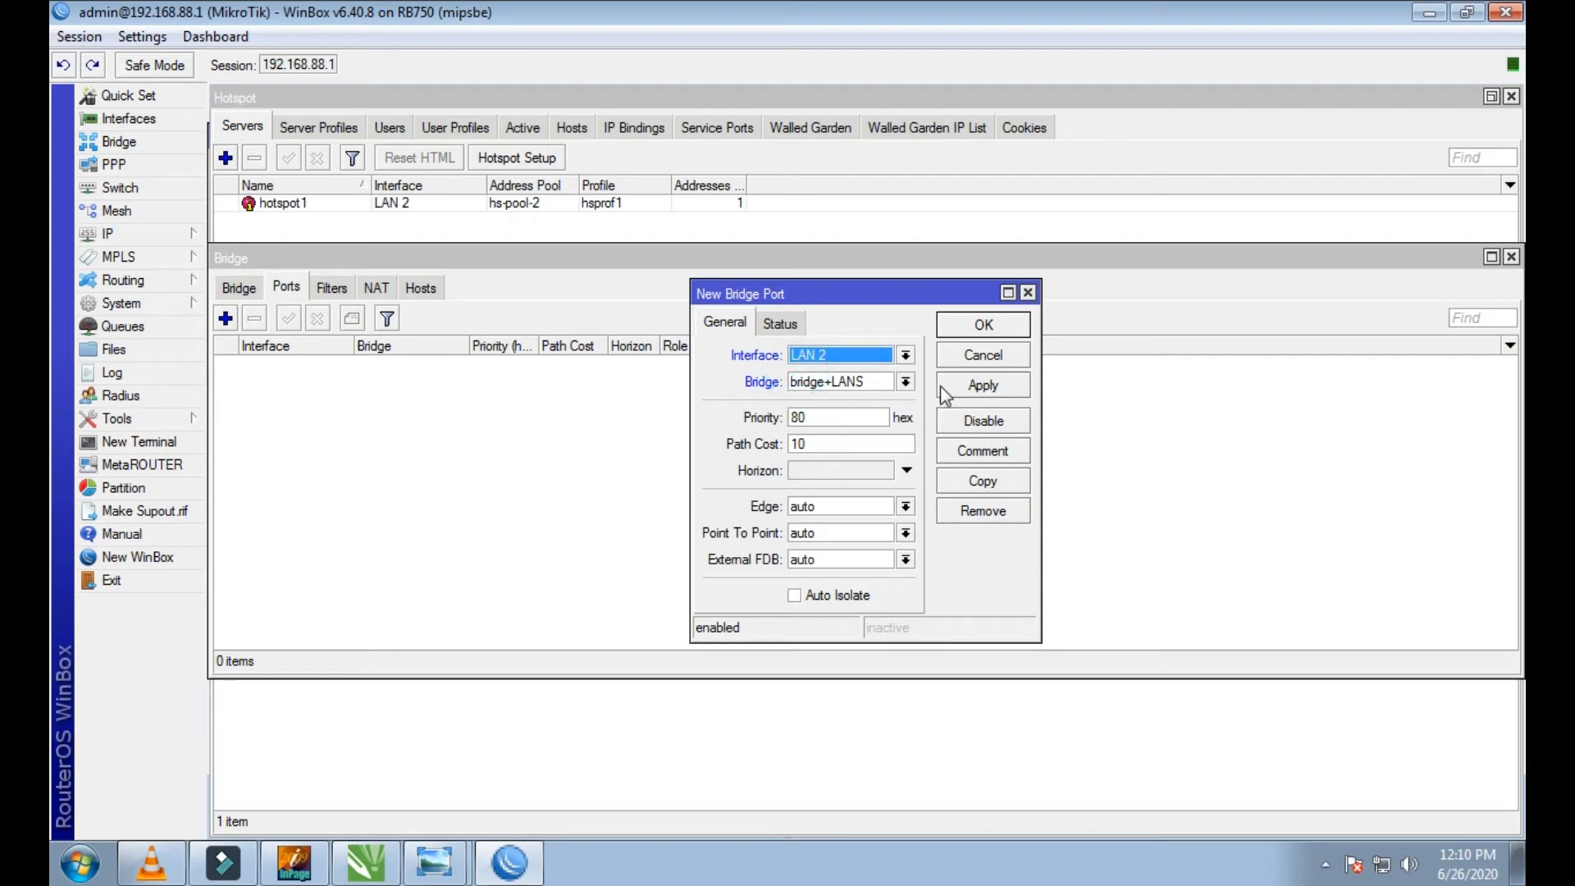
click(906, 355)
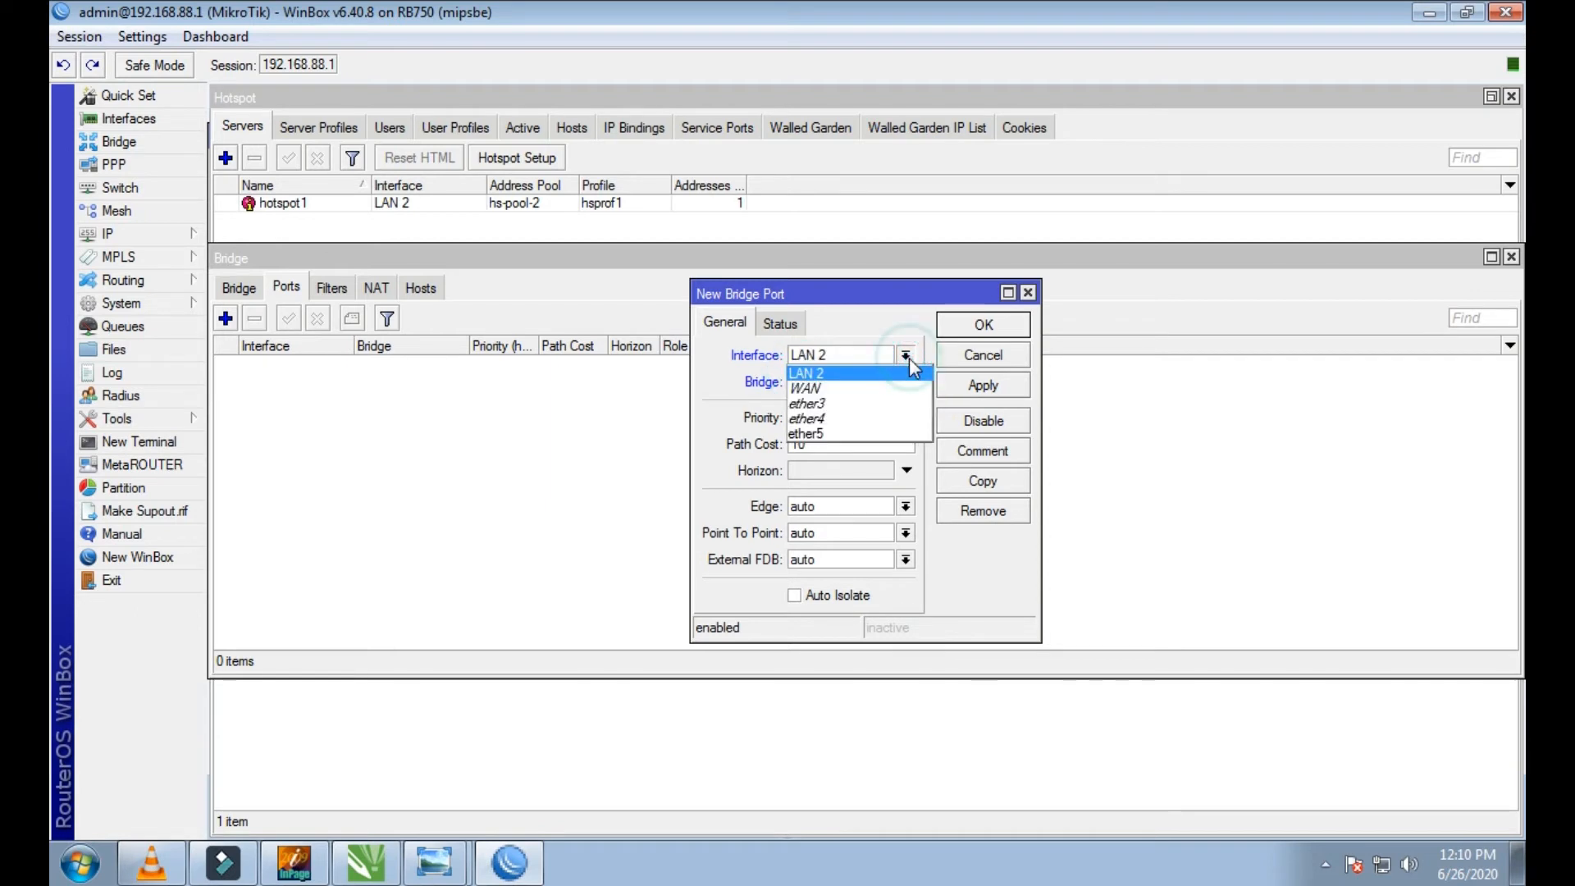
click(800, 375)
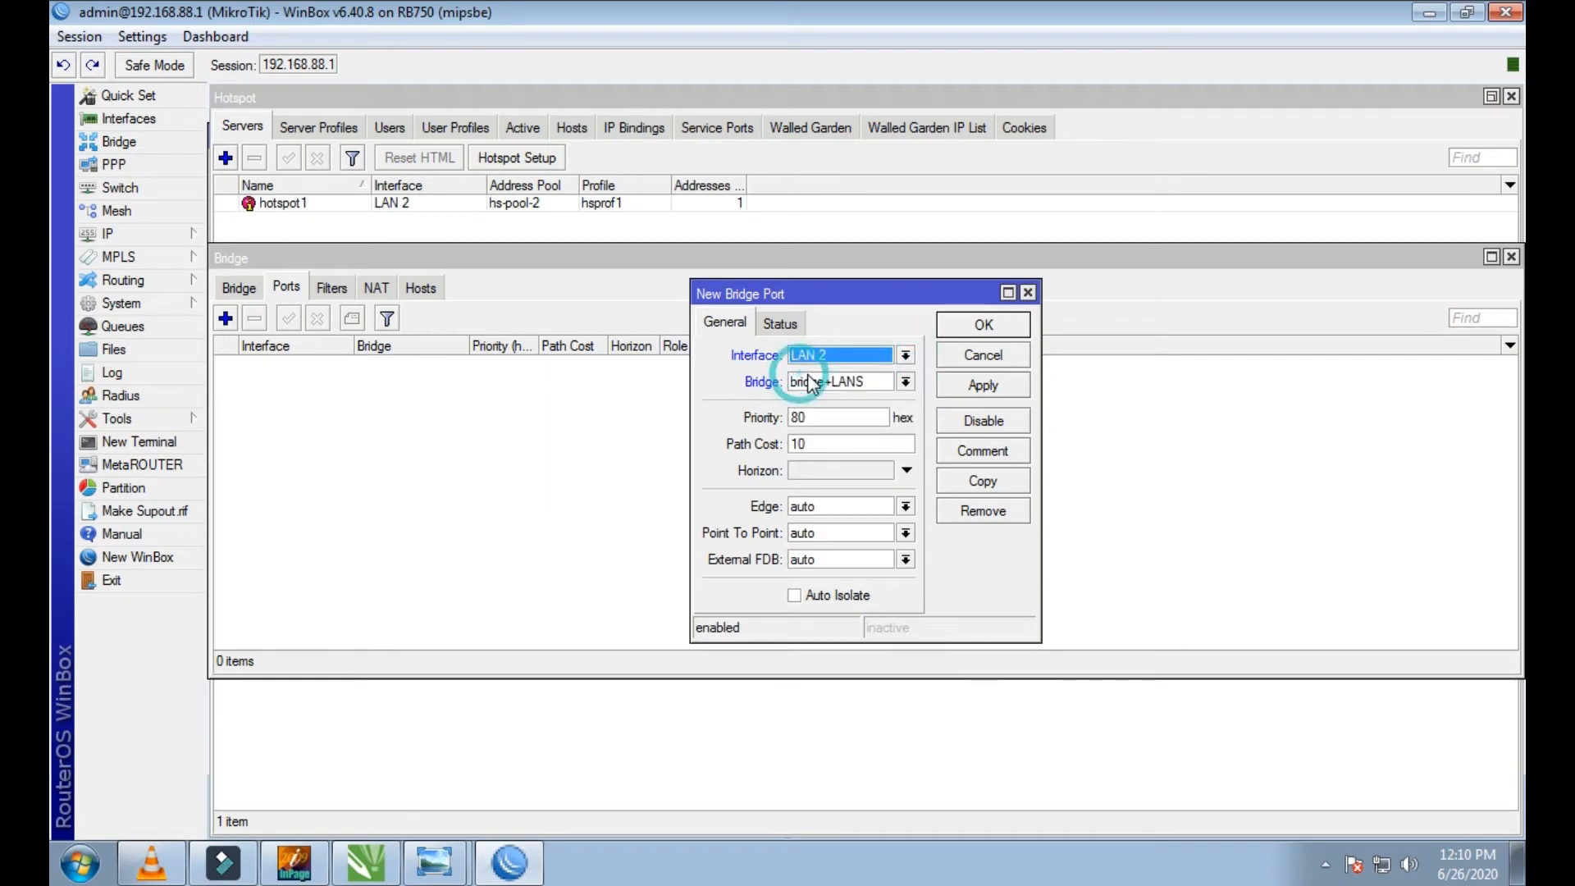
click(906, 383)
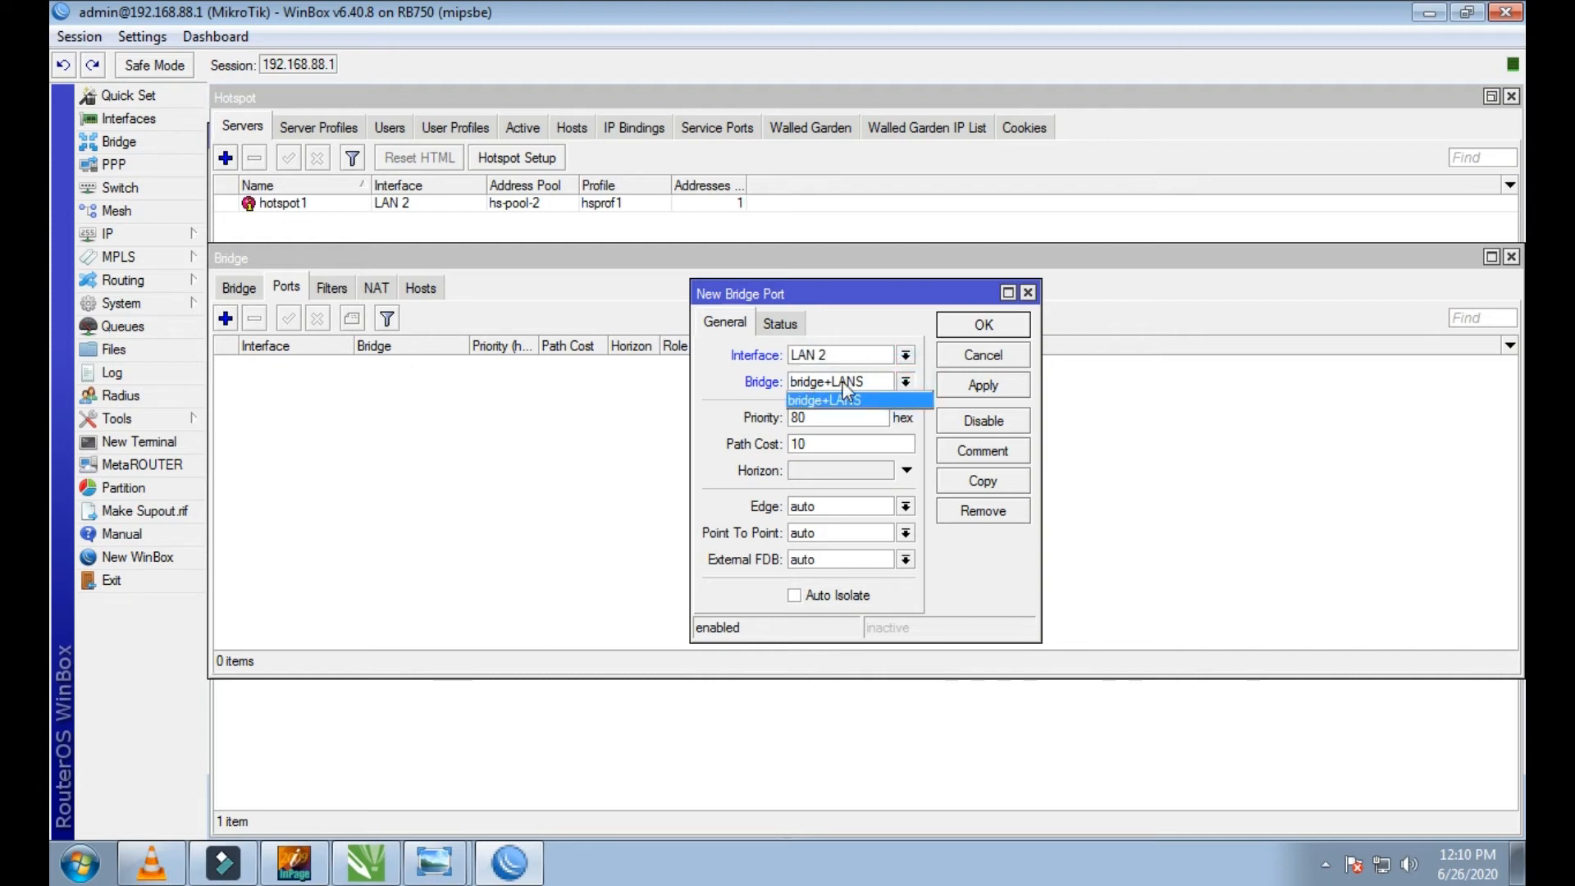
click(955, 392)
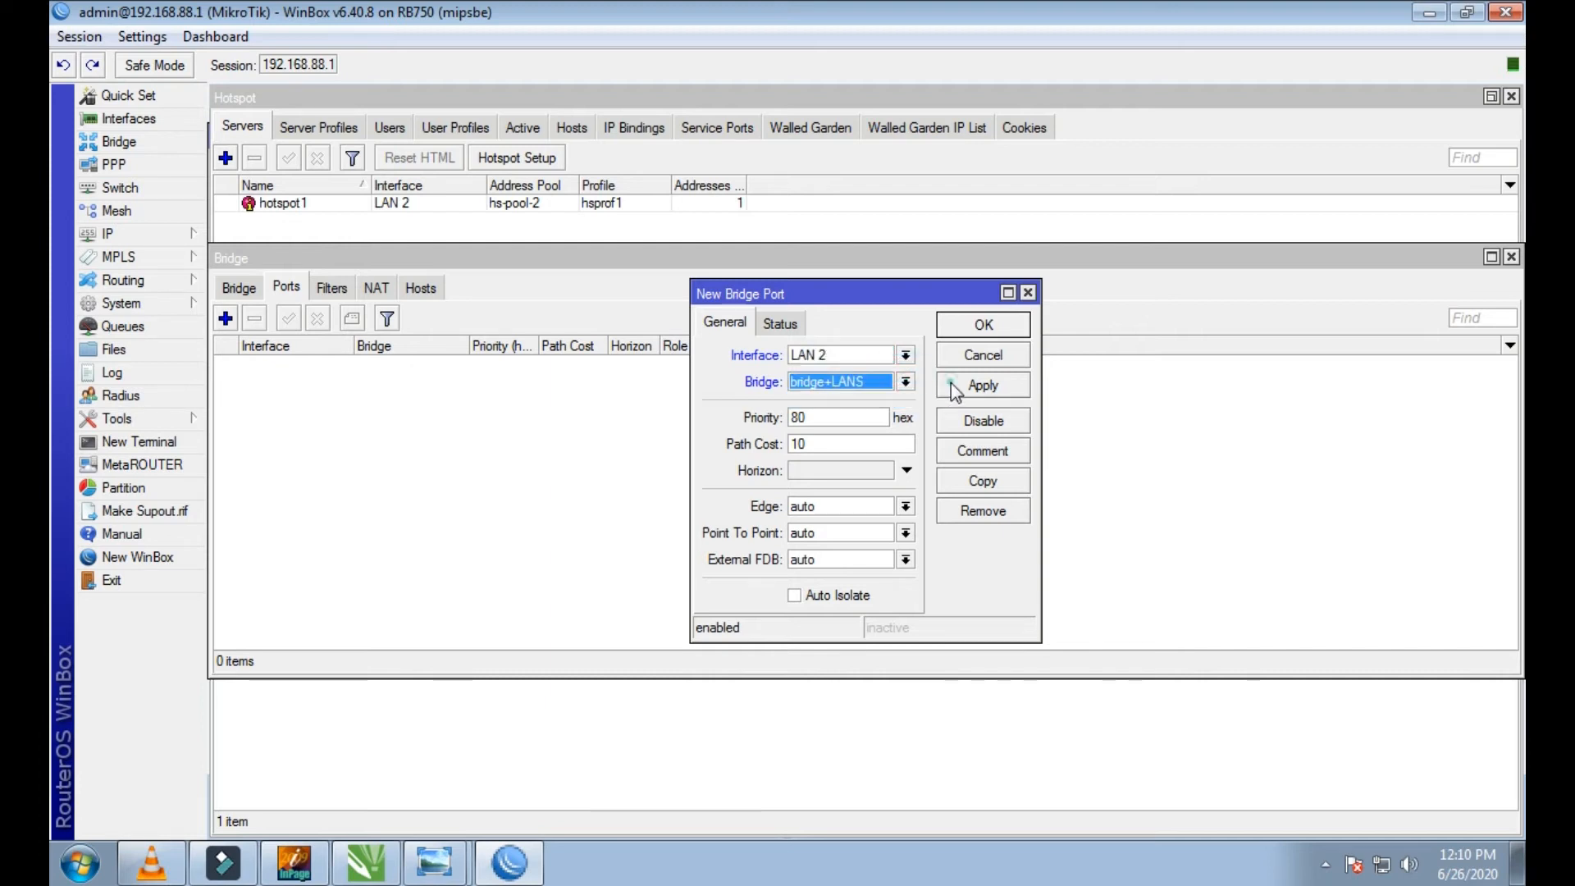
click(979, 391)
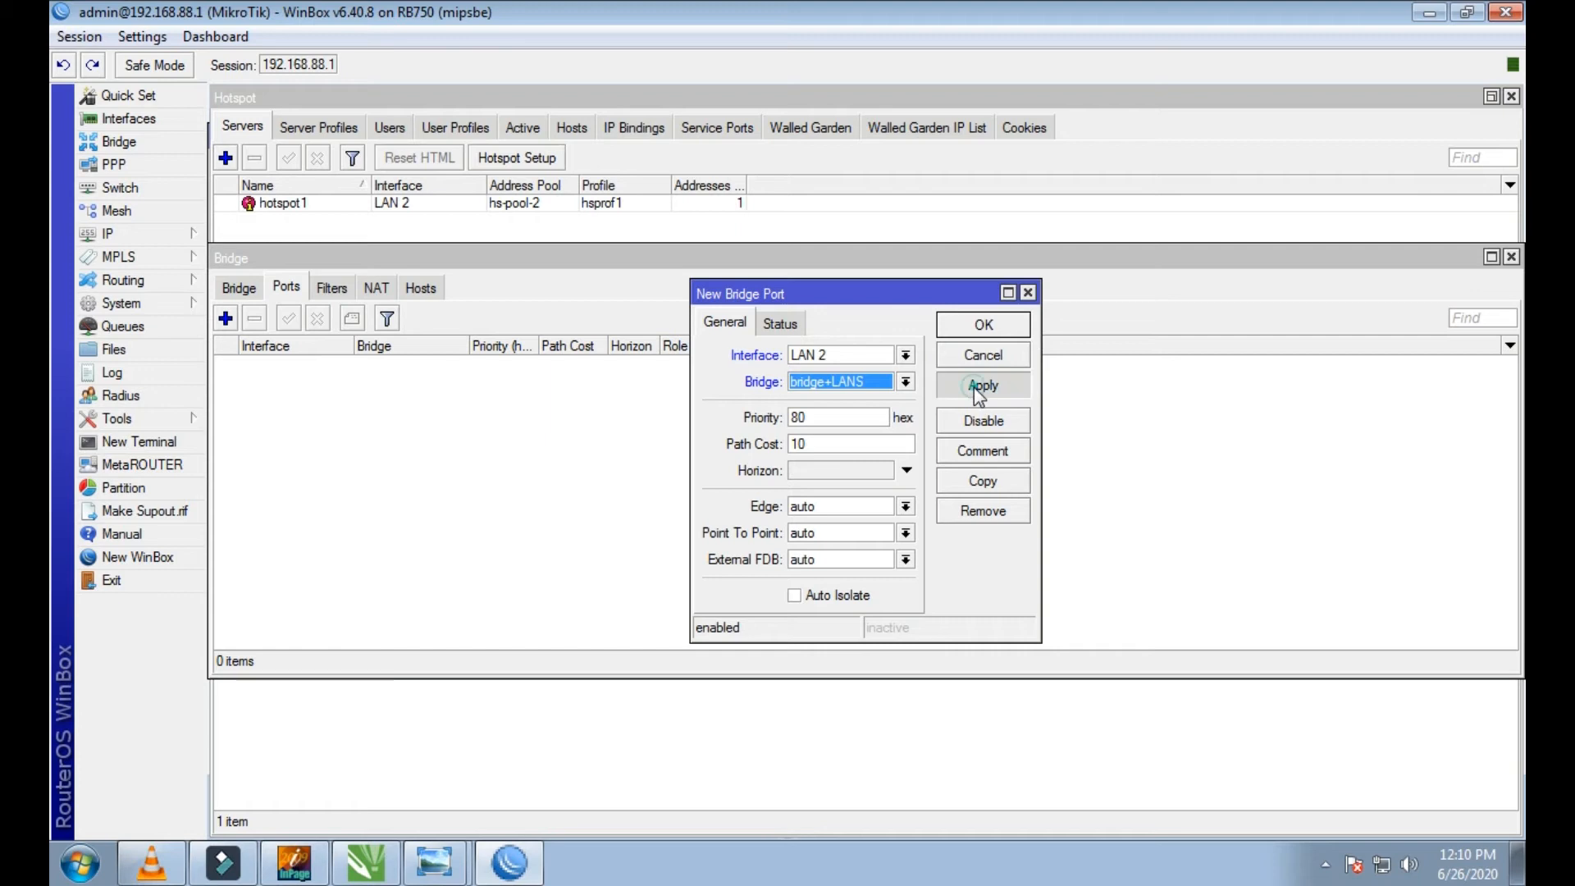
click(983, 324)
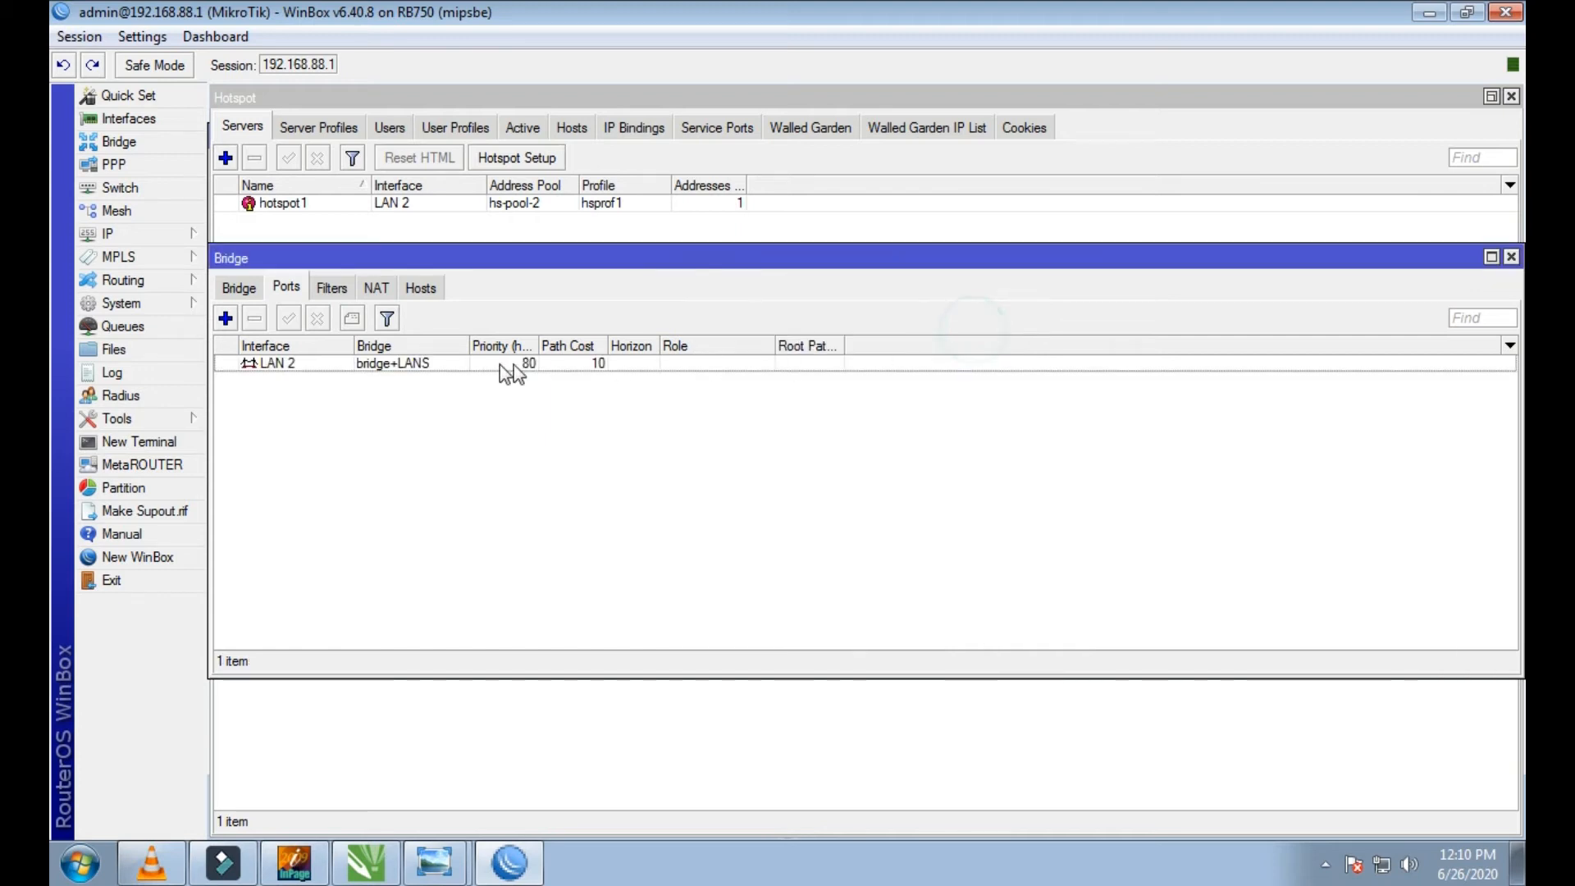
Step: Add ether3 as a port of the bridge+LANS bridge
click(226, 318)
click(906, 355)
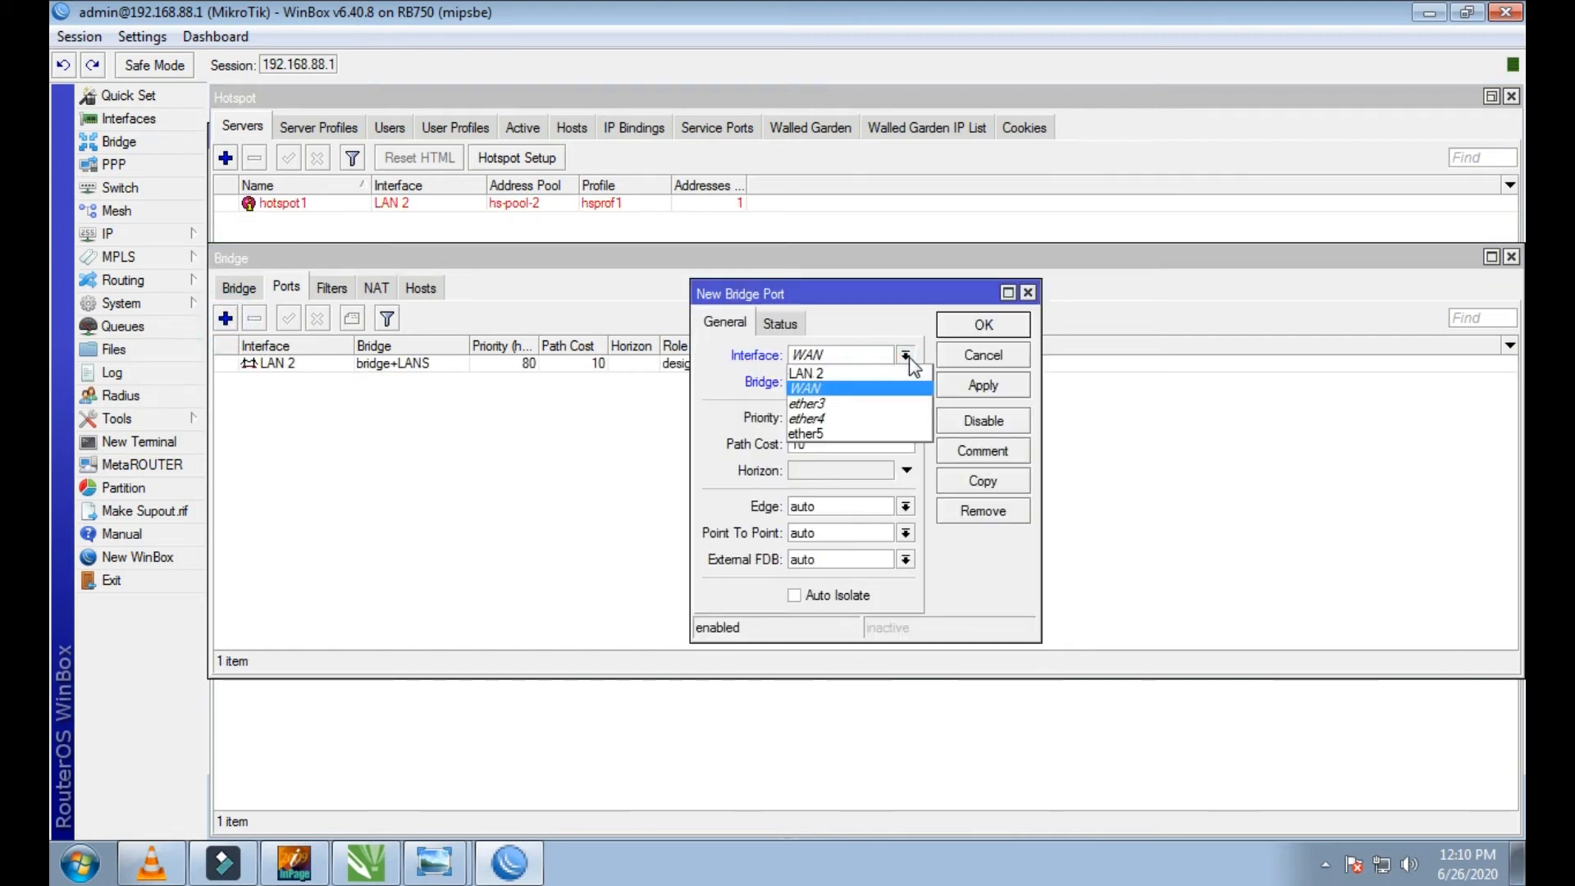
click(874, 403)
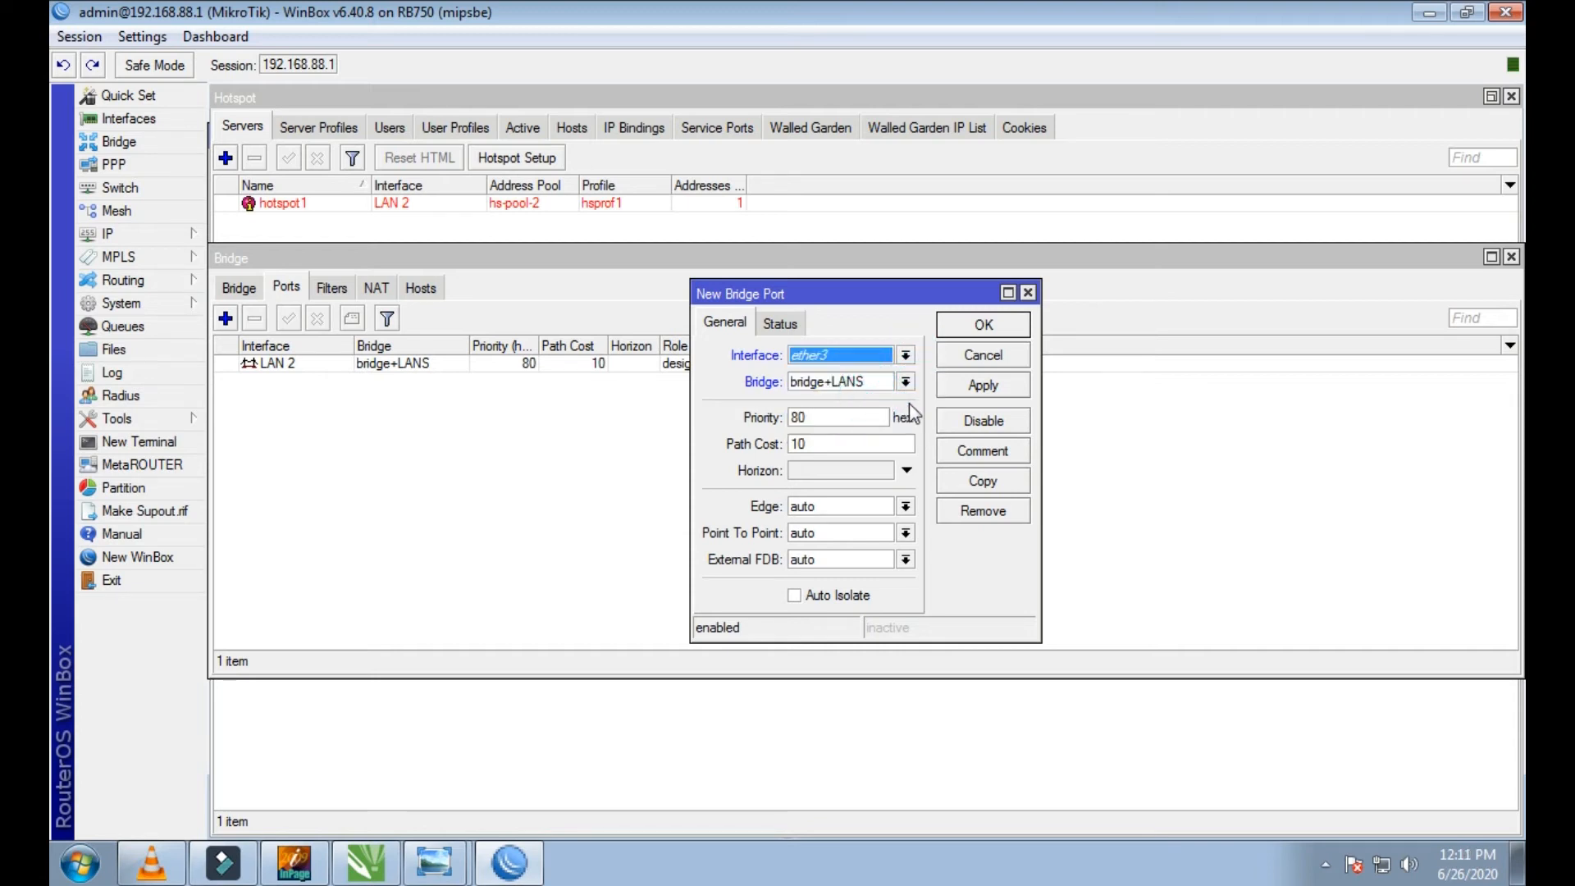
click(961, 390)
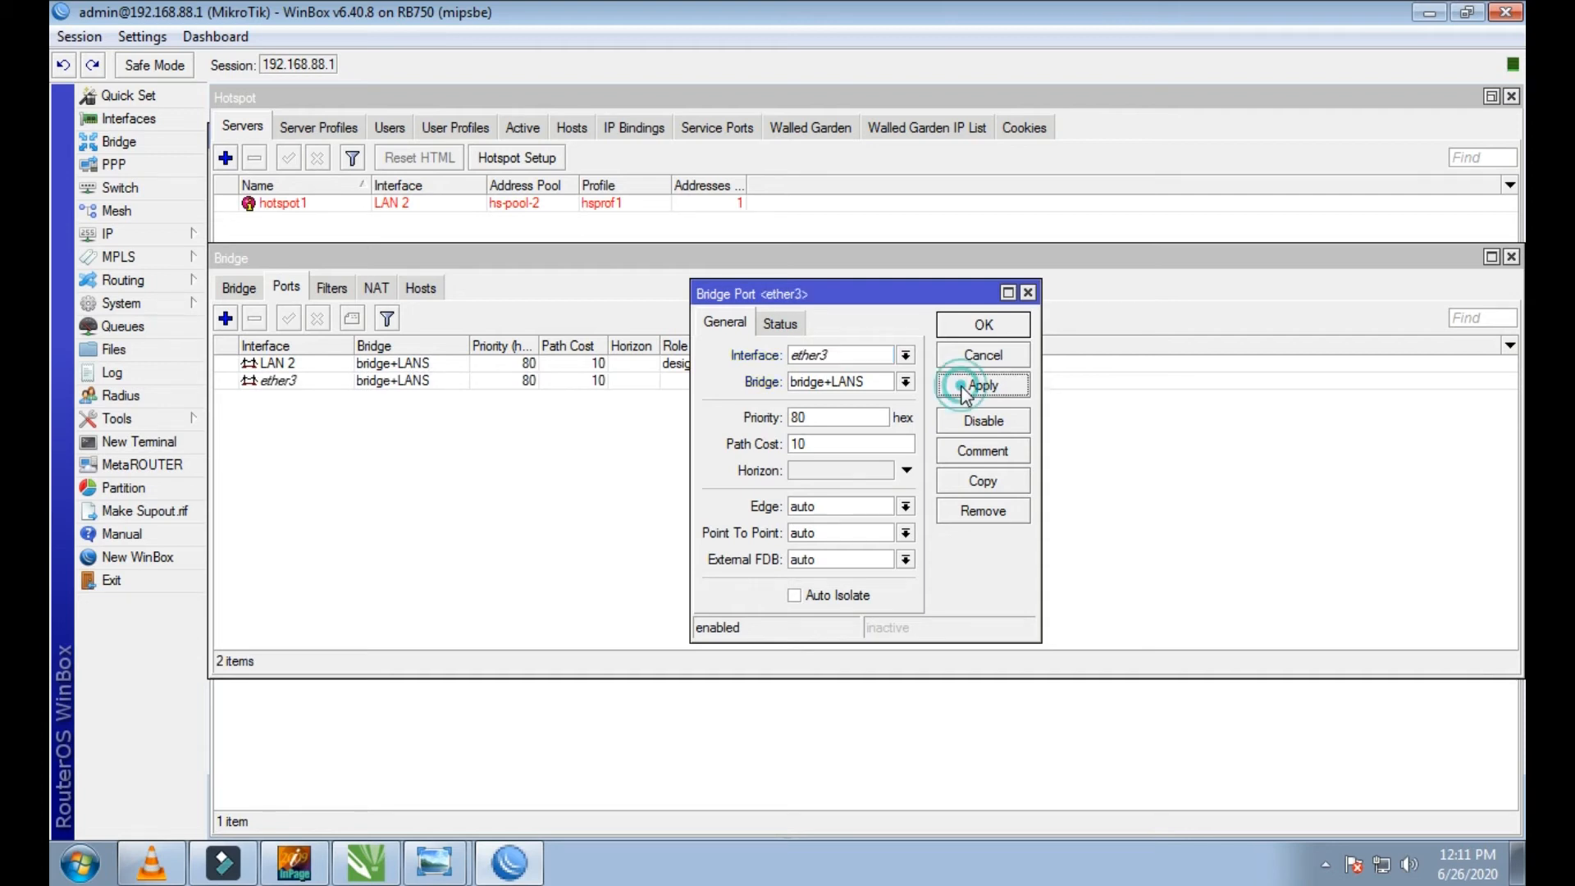
click(976, 334)
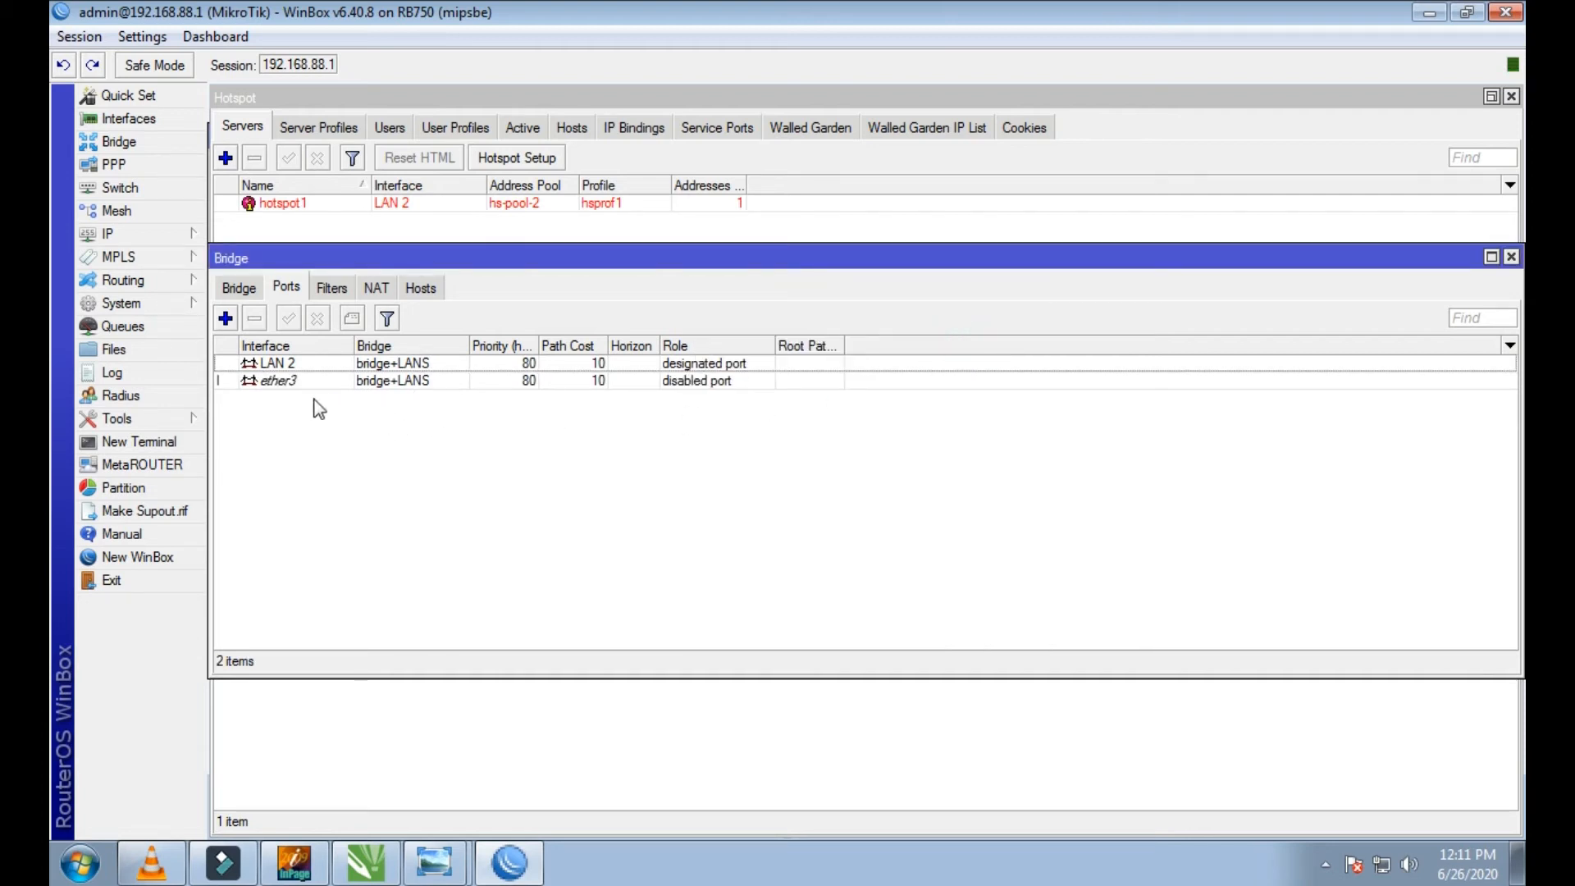
Step: Add ether4 as a port of the bridge+LANS bridge
click(225, 318)
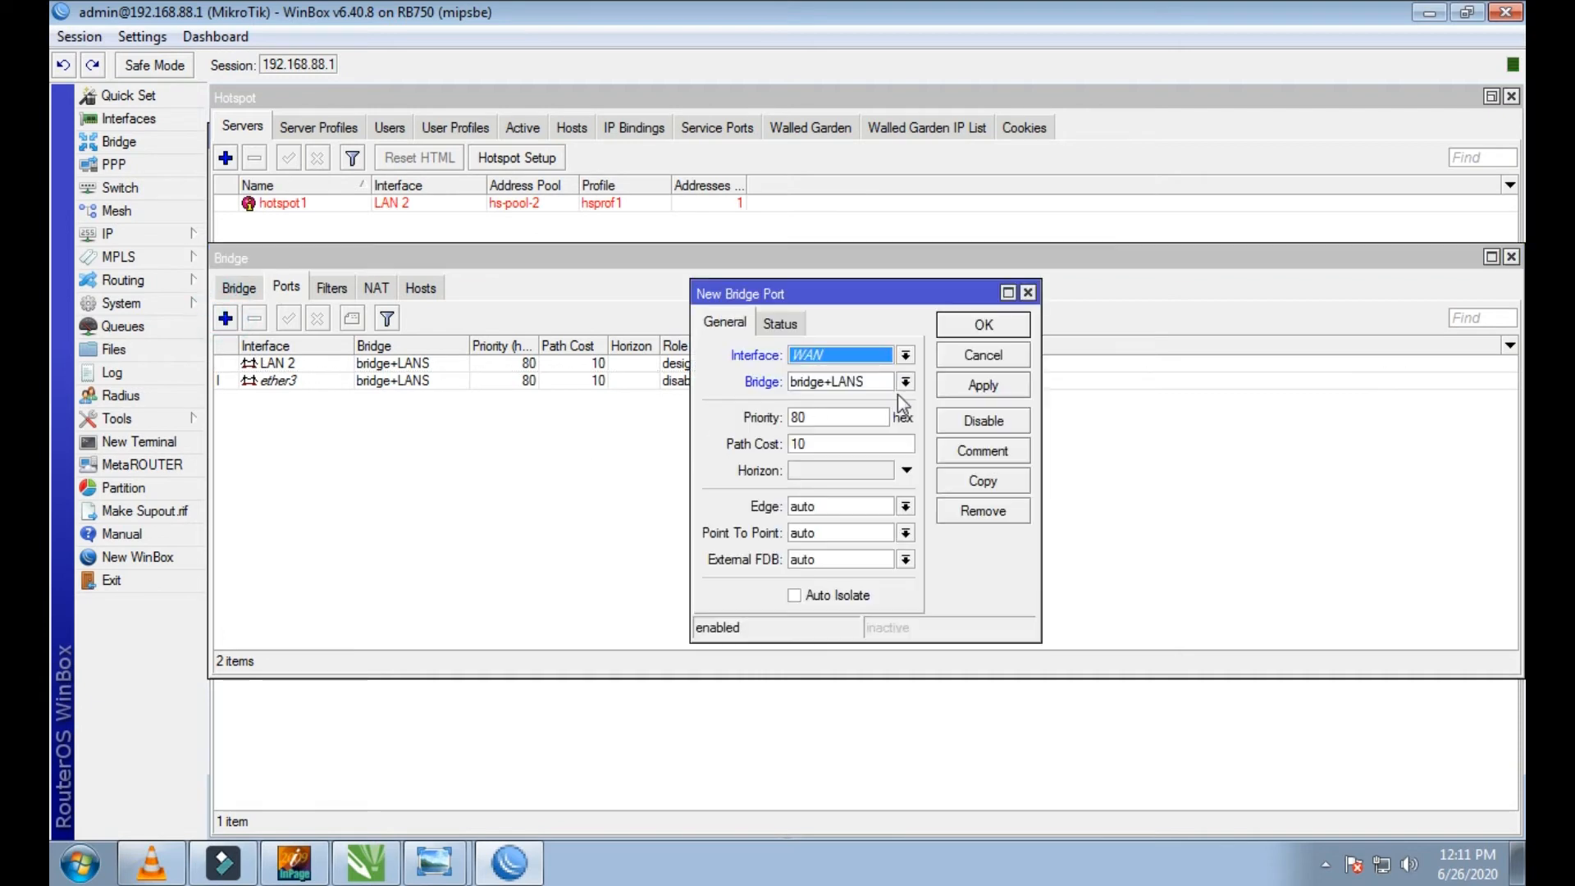
click(905, 358)
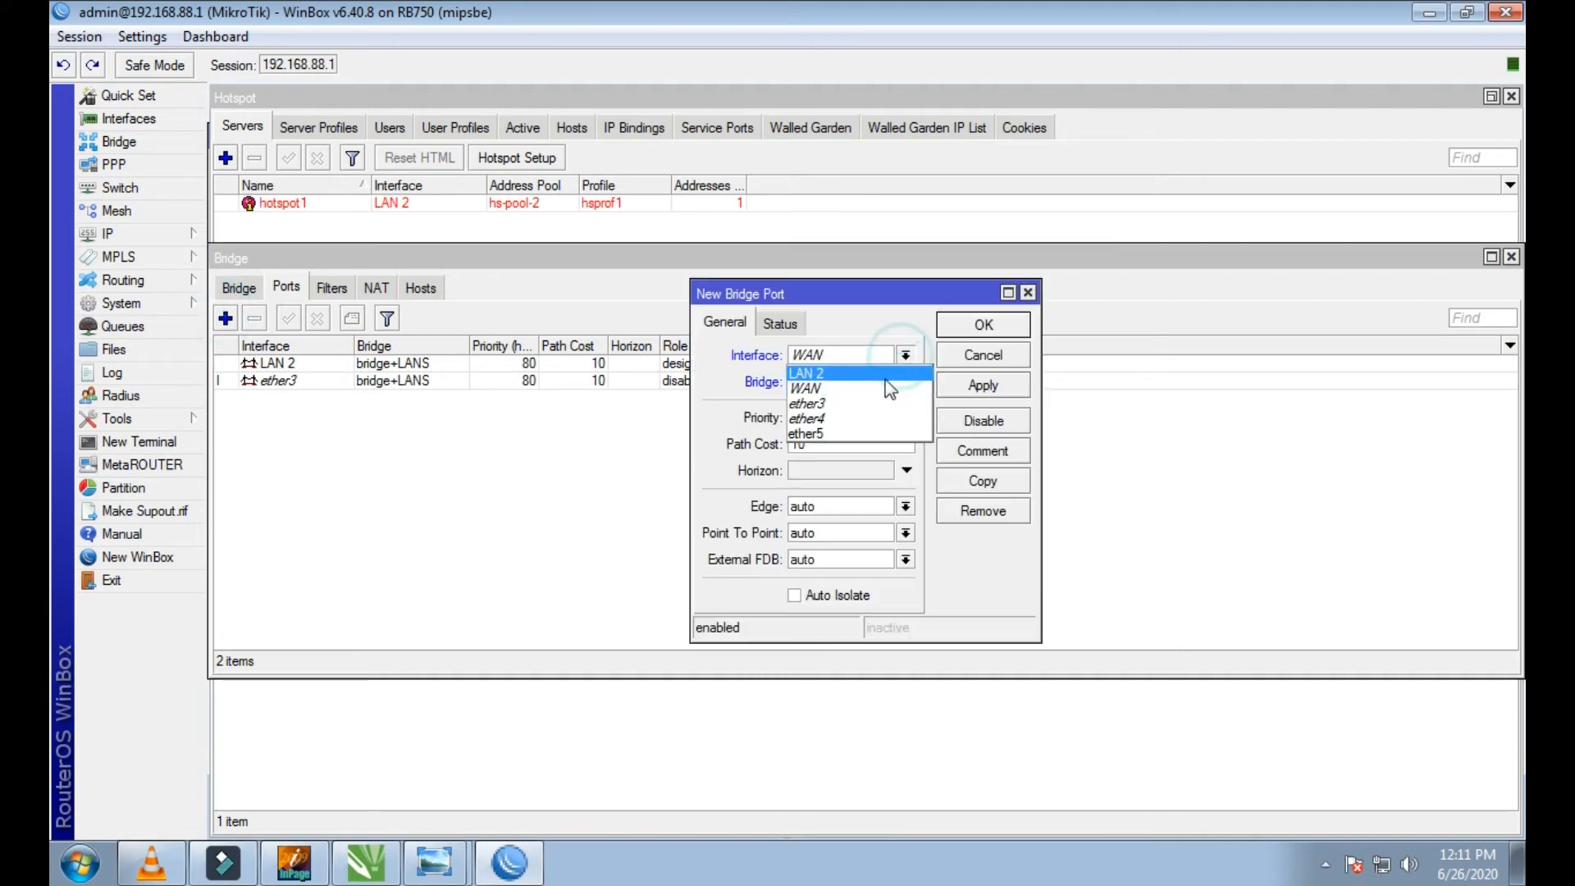
click(848, 418)
click(951, 387)
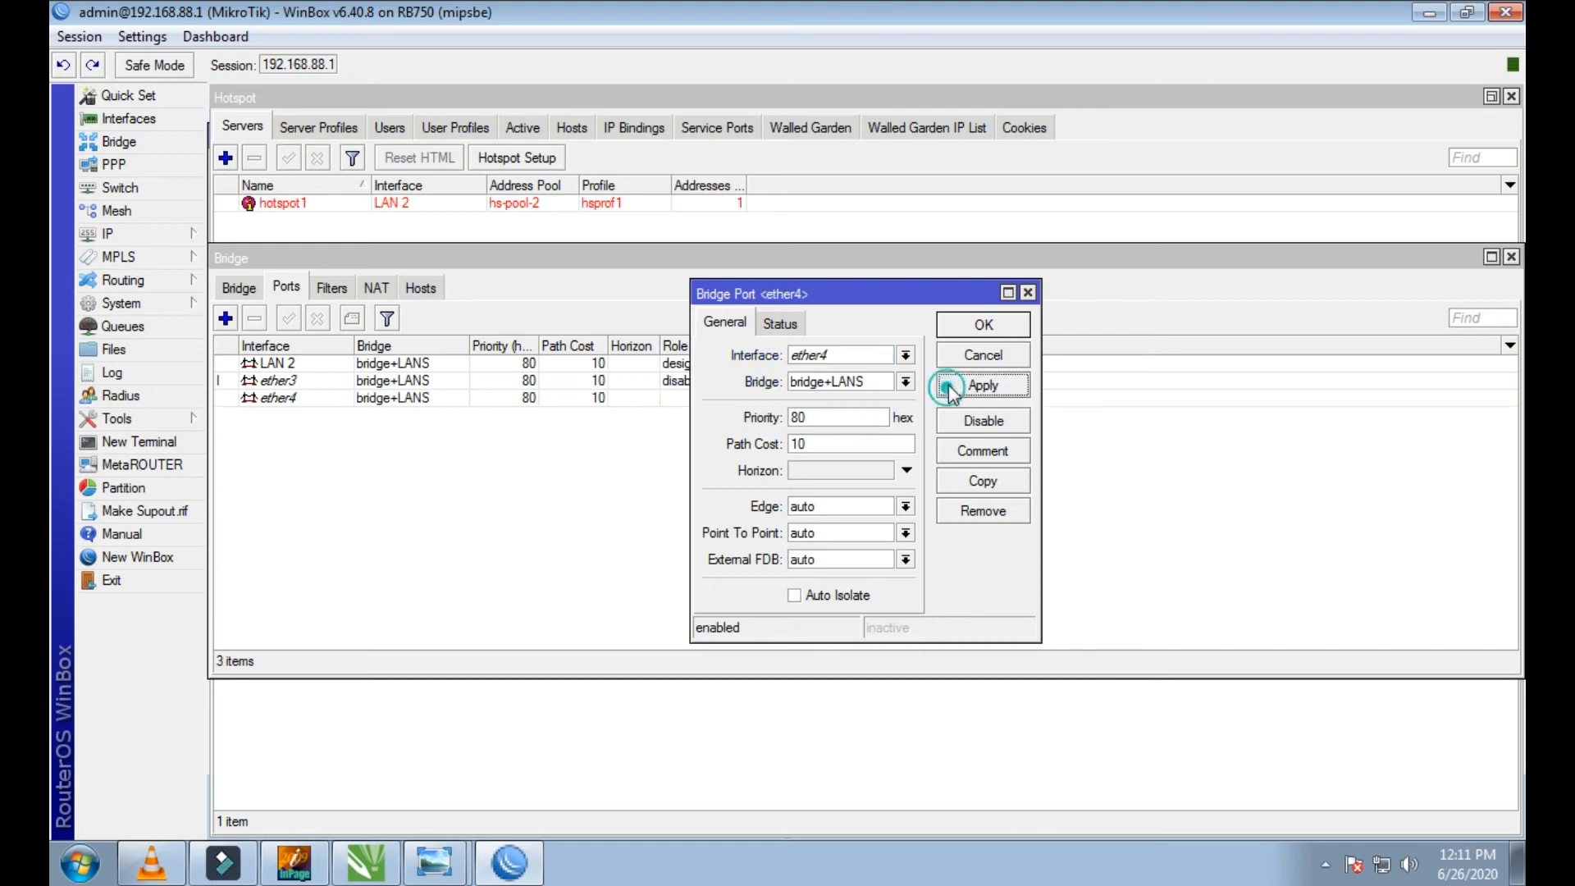
click(958, 323)
click(225, 318)
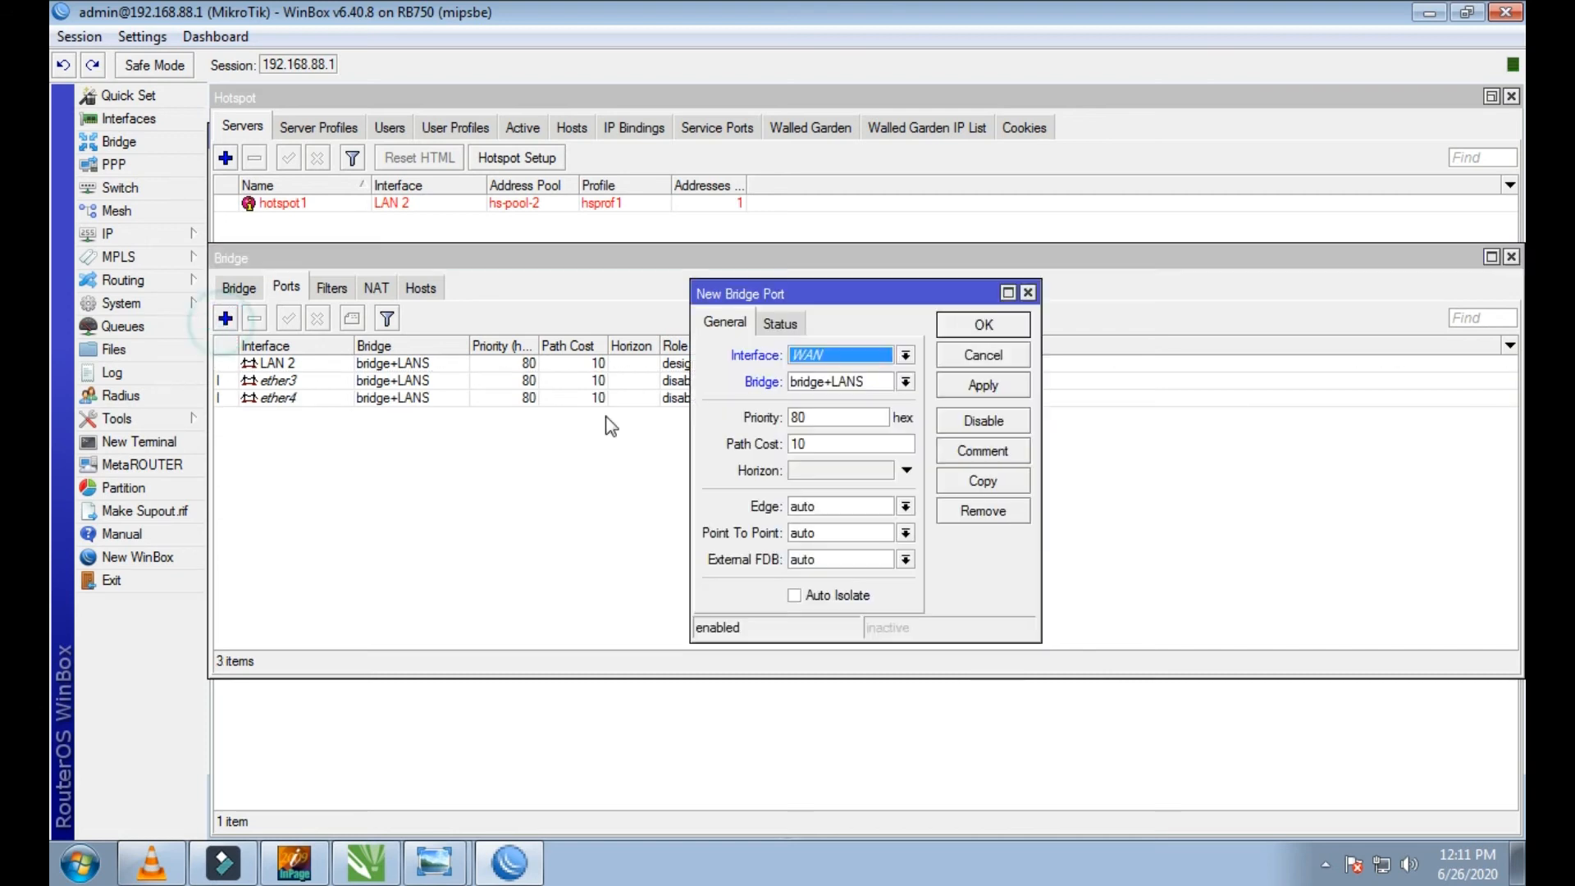
click(905, 355)
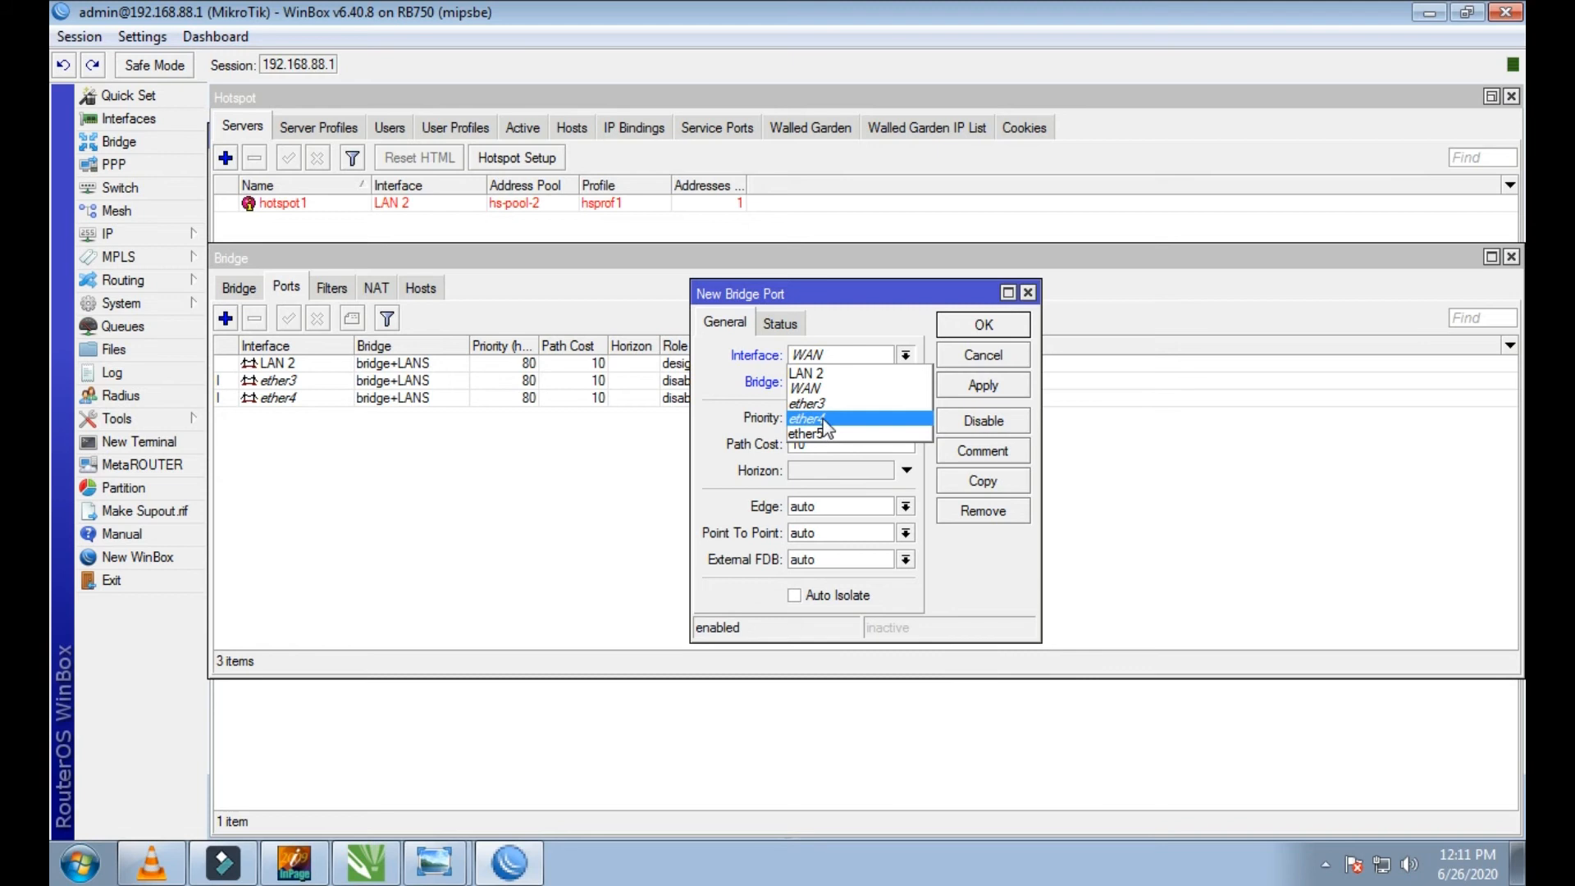
click(1028, 293)
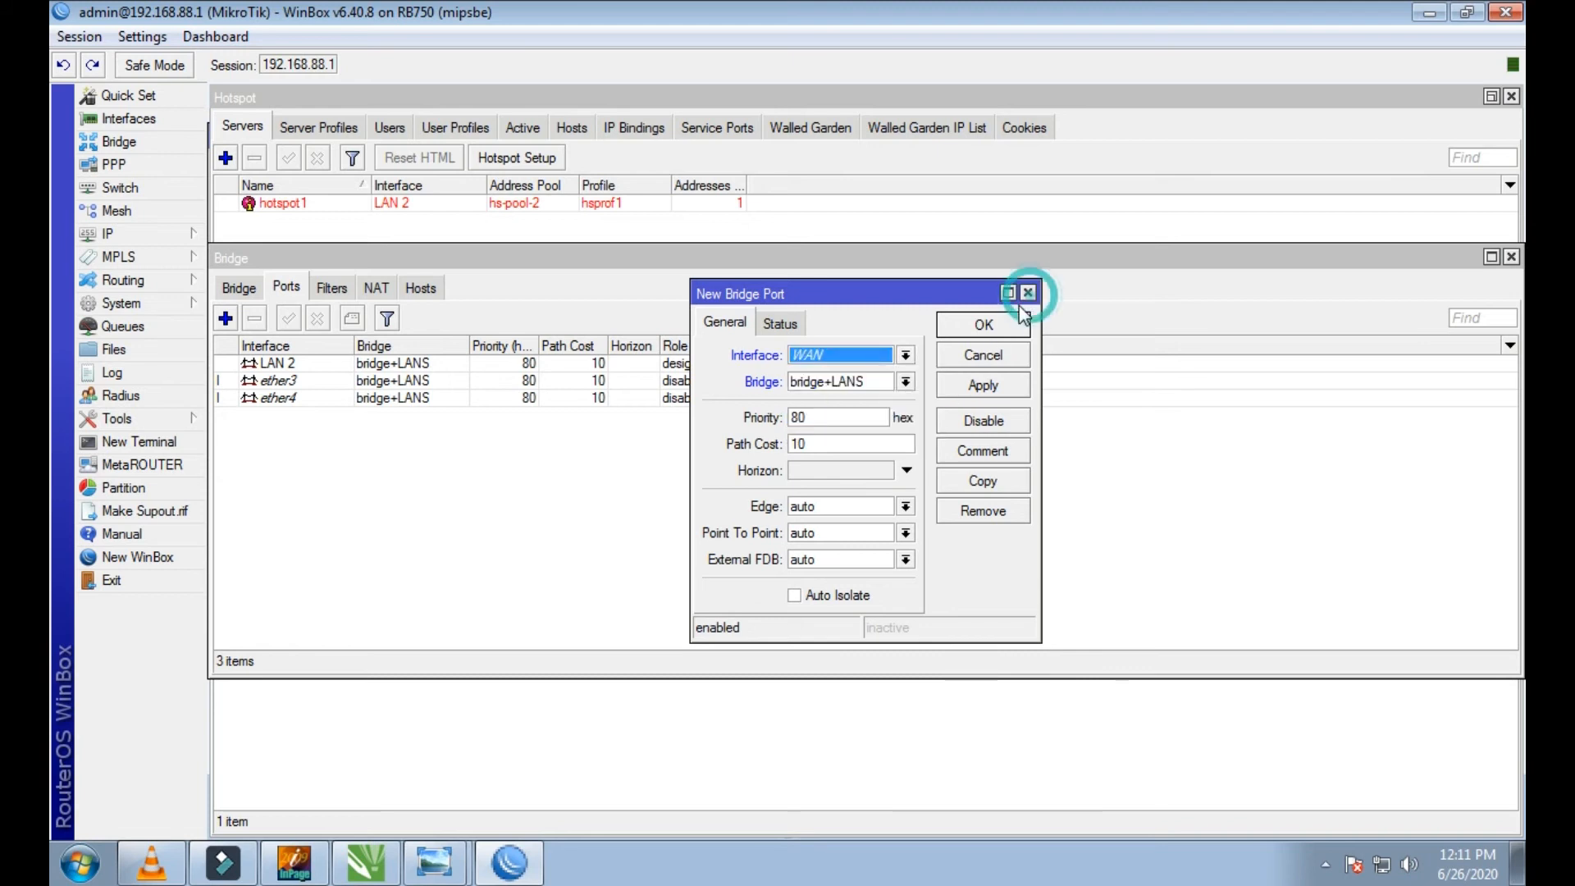
click(1028, 293)
Step: Rename the WAN Ethernet interface to LAN1 in the router's interface list and apply it
click(127, 118)
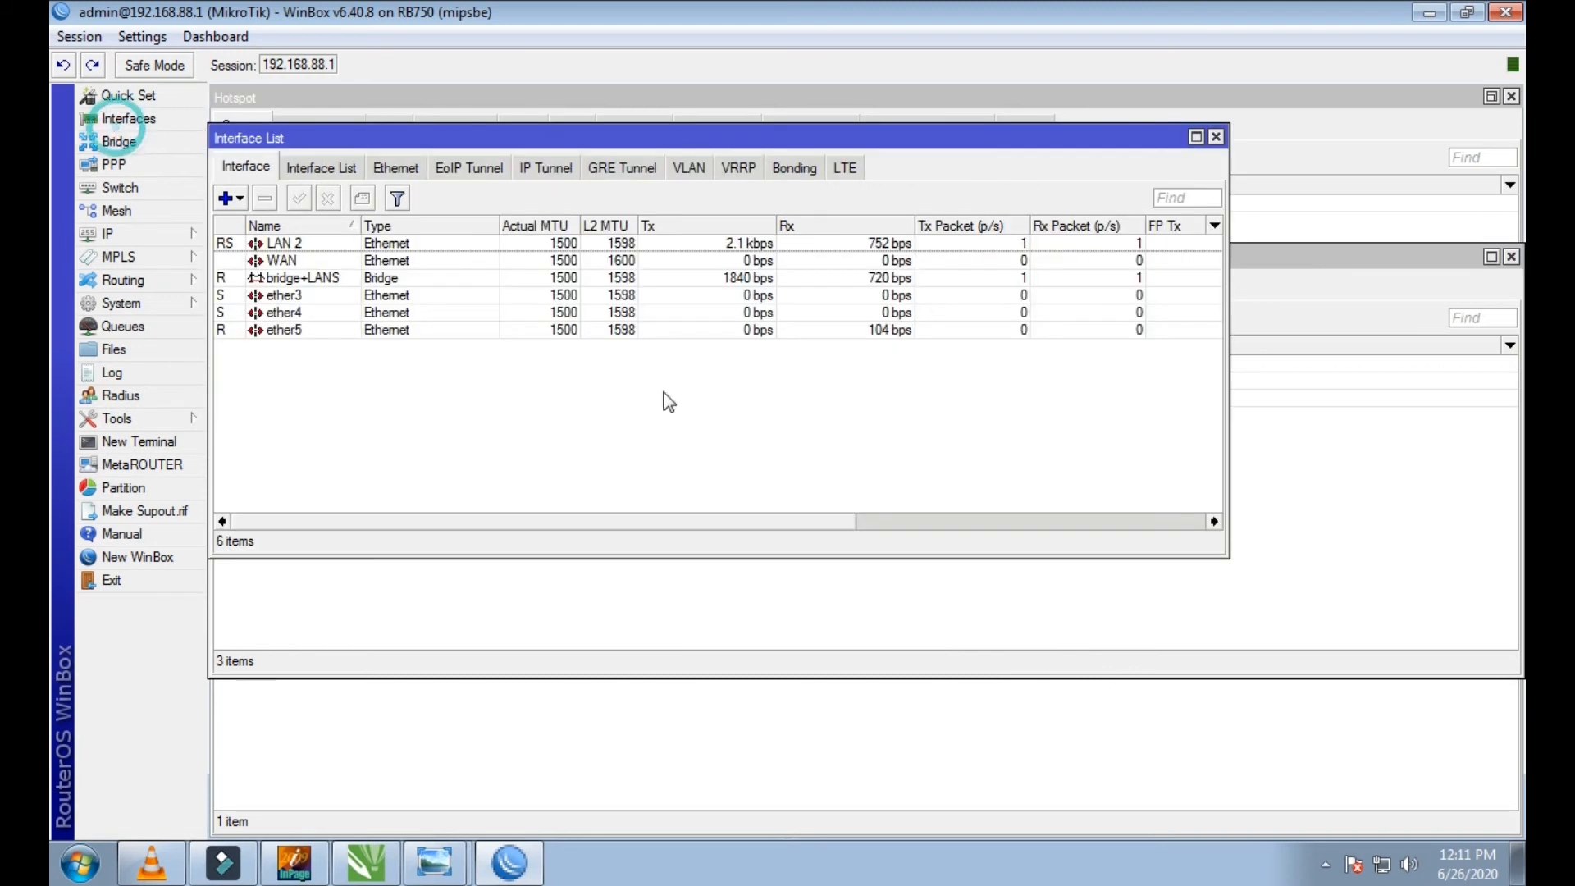
double_click(361, 260)
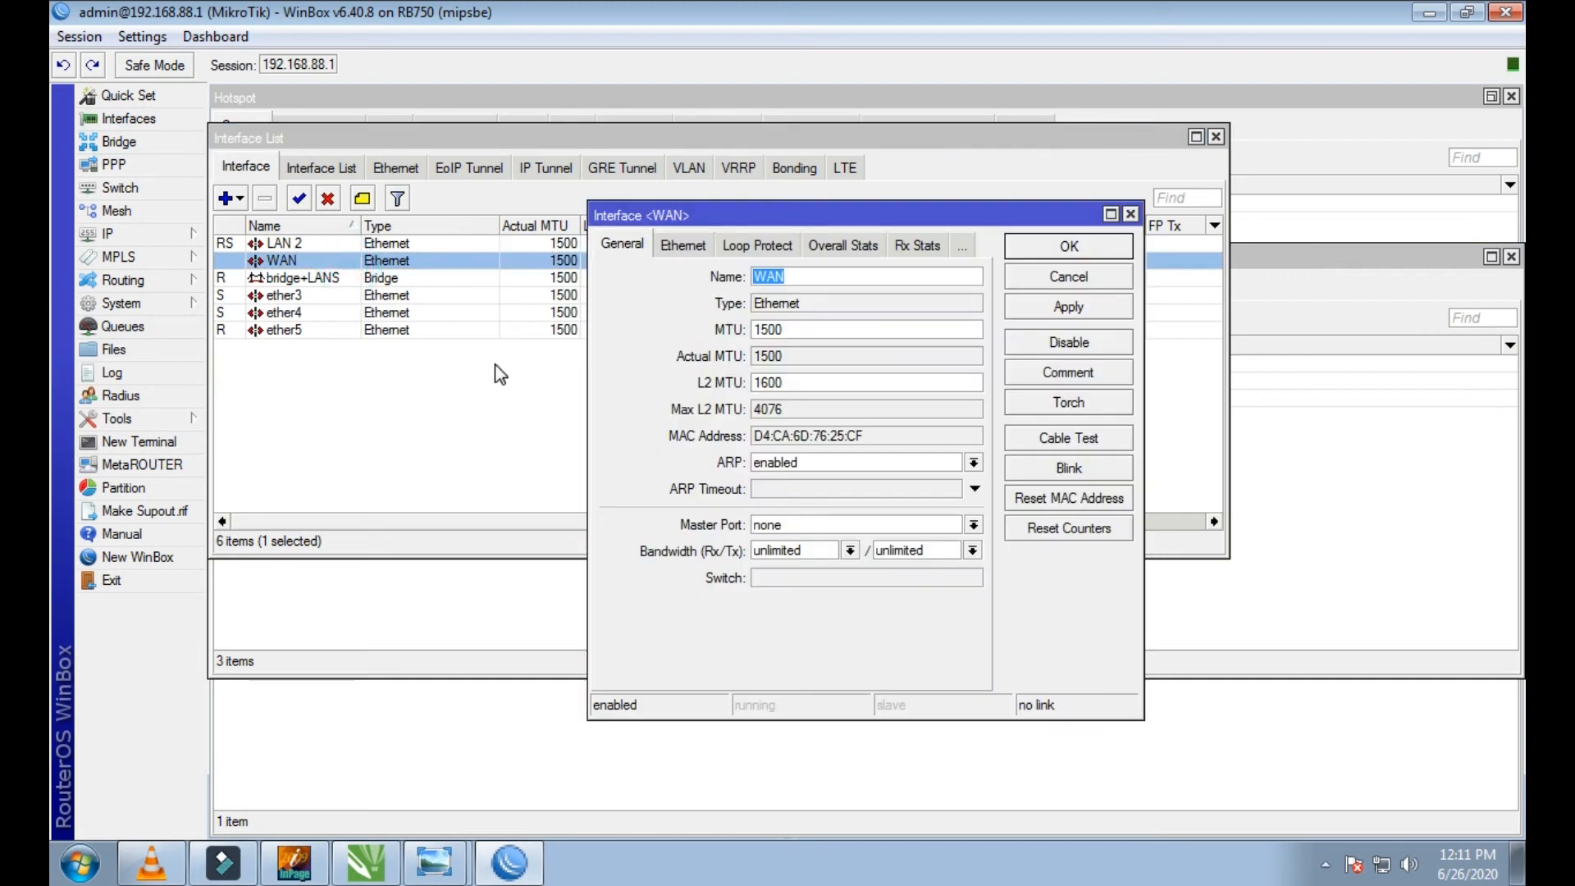
text(L)
click(1036, 305)
click(1037, 246)
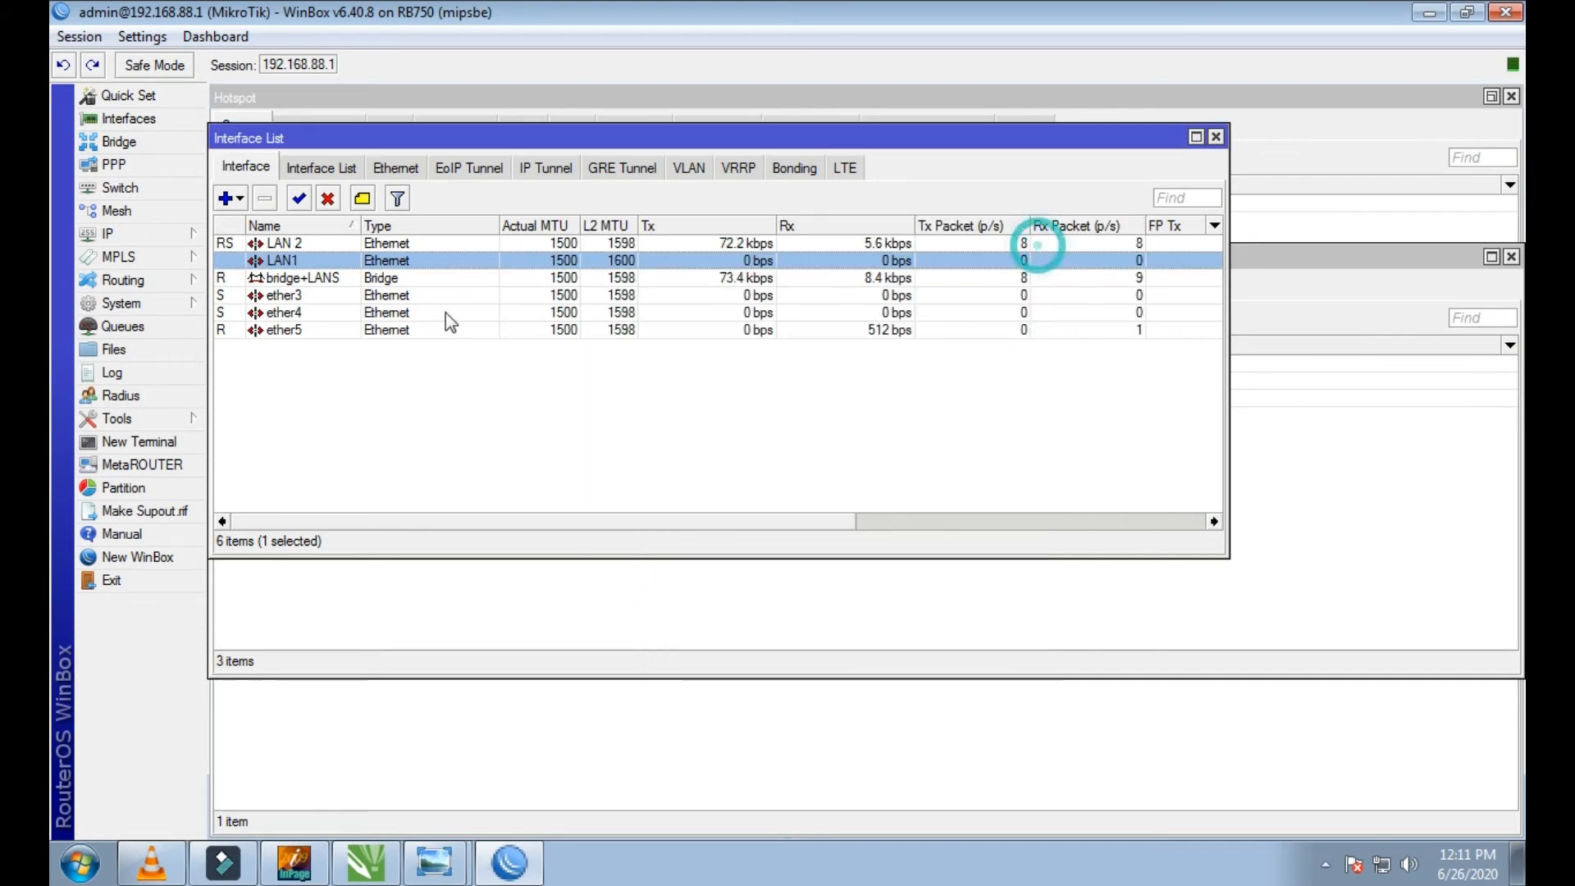
Step: Rename the ether5 interface to WAN, apply it and close the interface list
double_click(287, 329)
text(WAN)
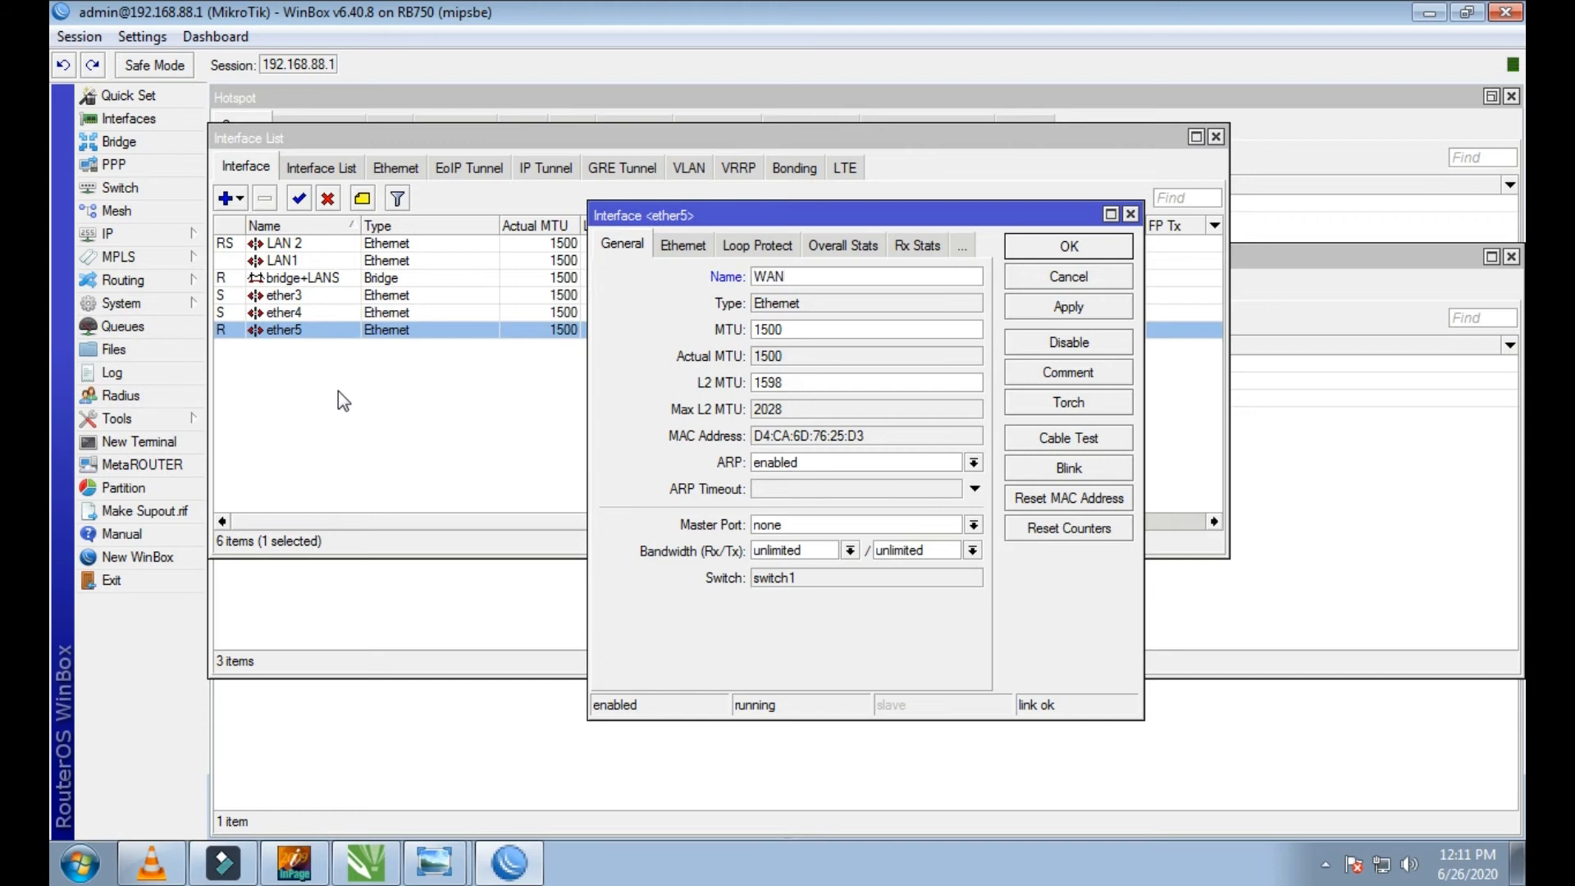
click(1068, 307)
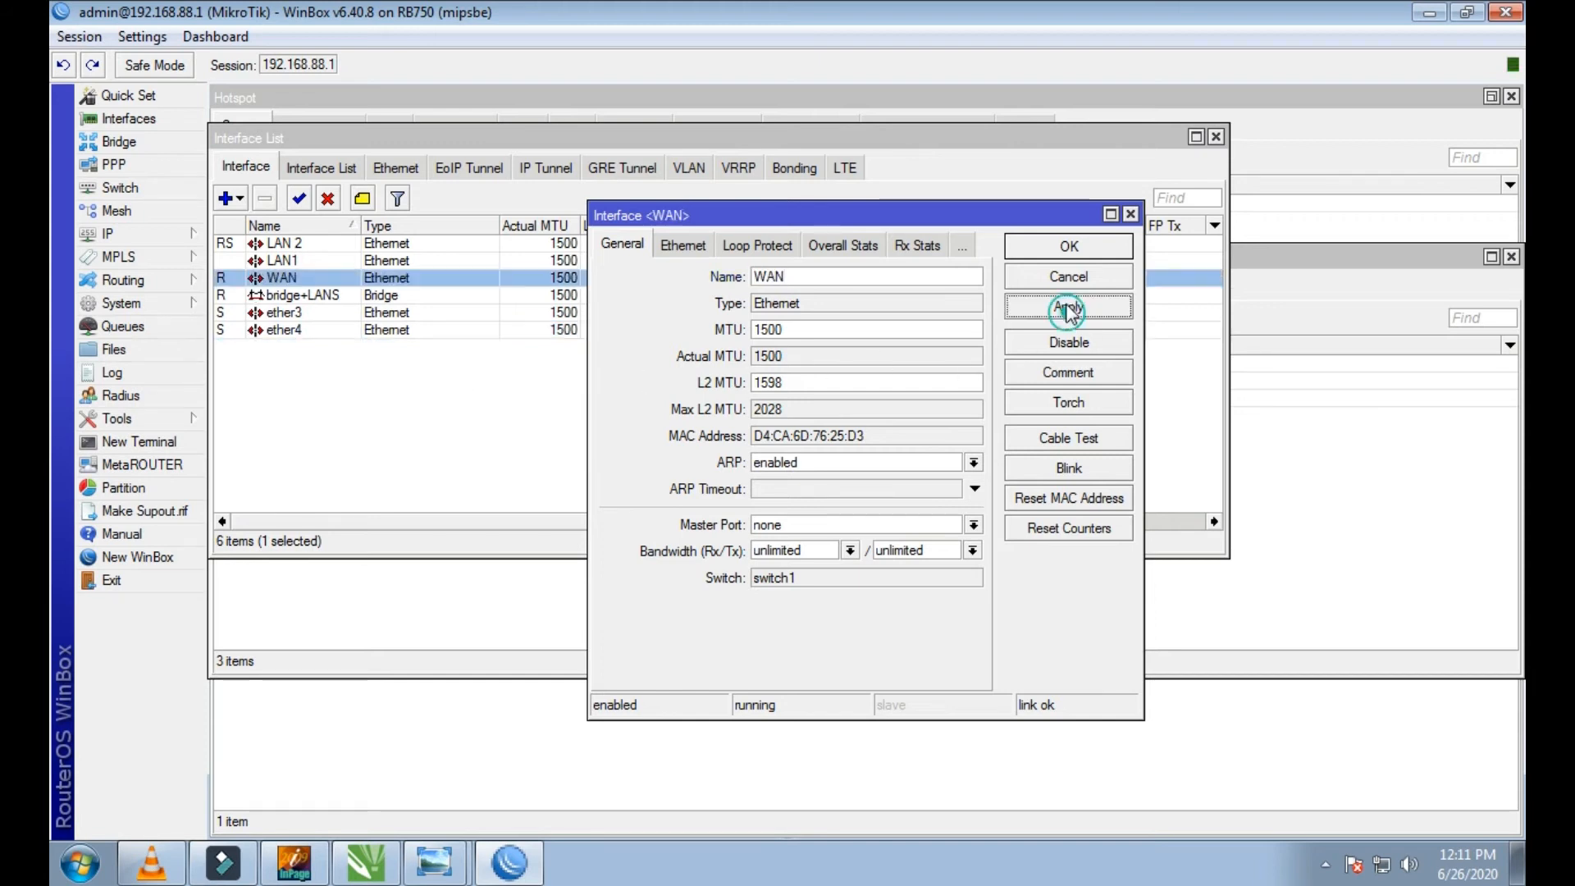
click(1050, 252)
click(1215, 136)
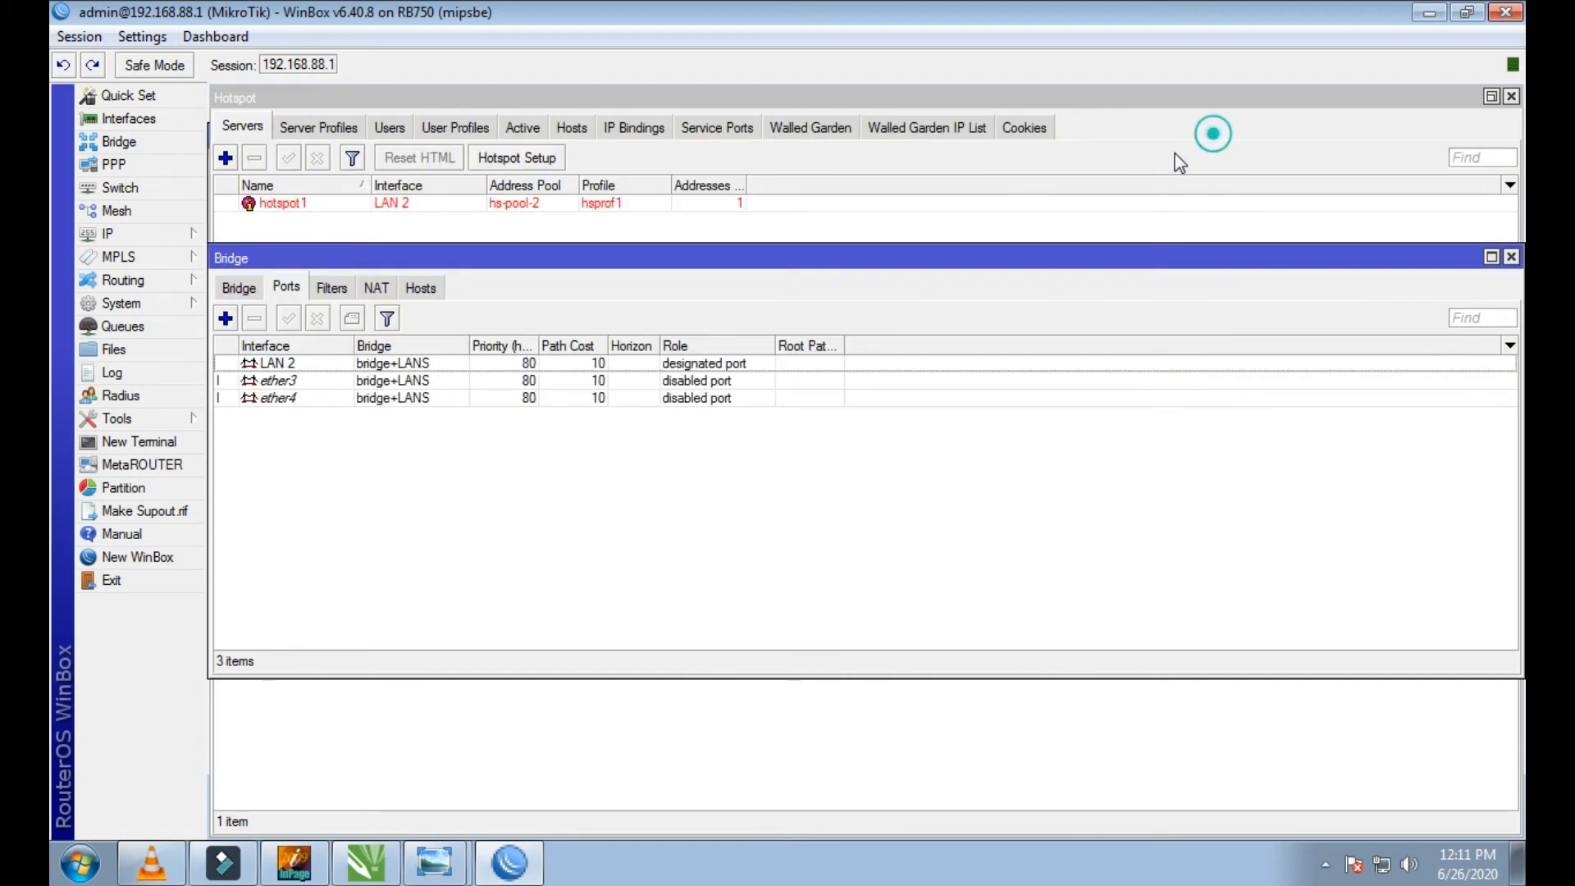
Step: Add LAN1 as a port of the bridge+LANS bridge
click(226, 318)
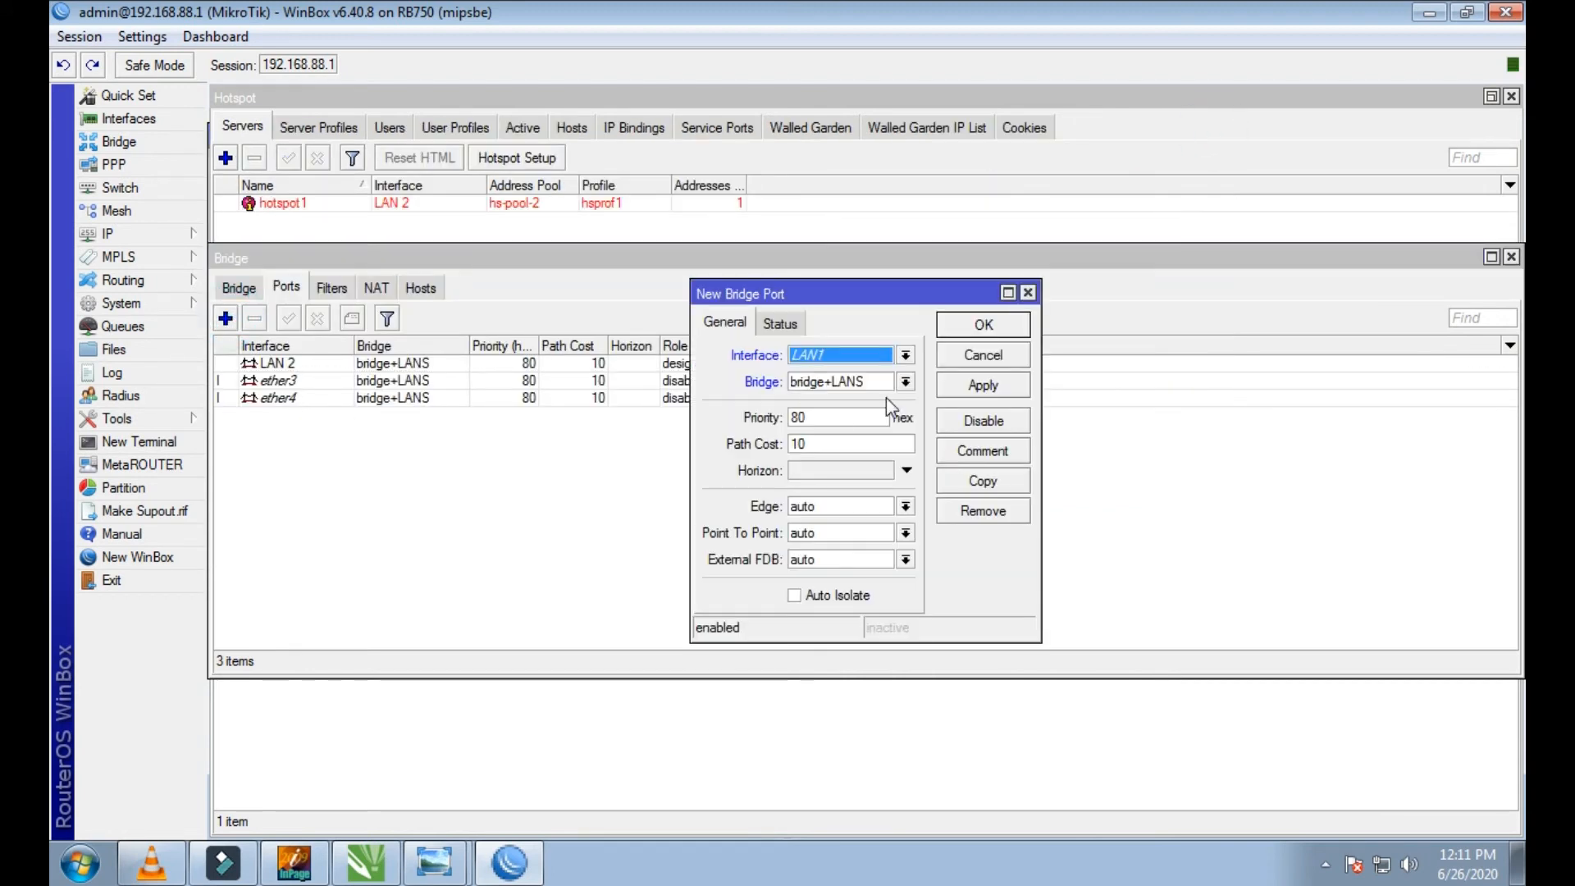
click(904, 357)
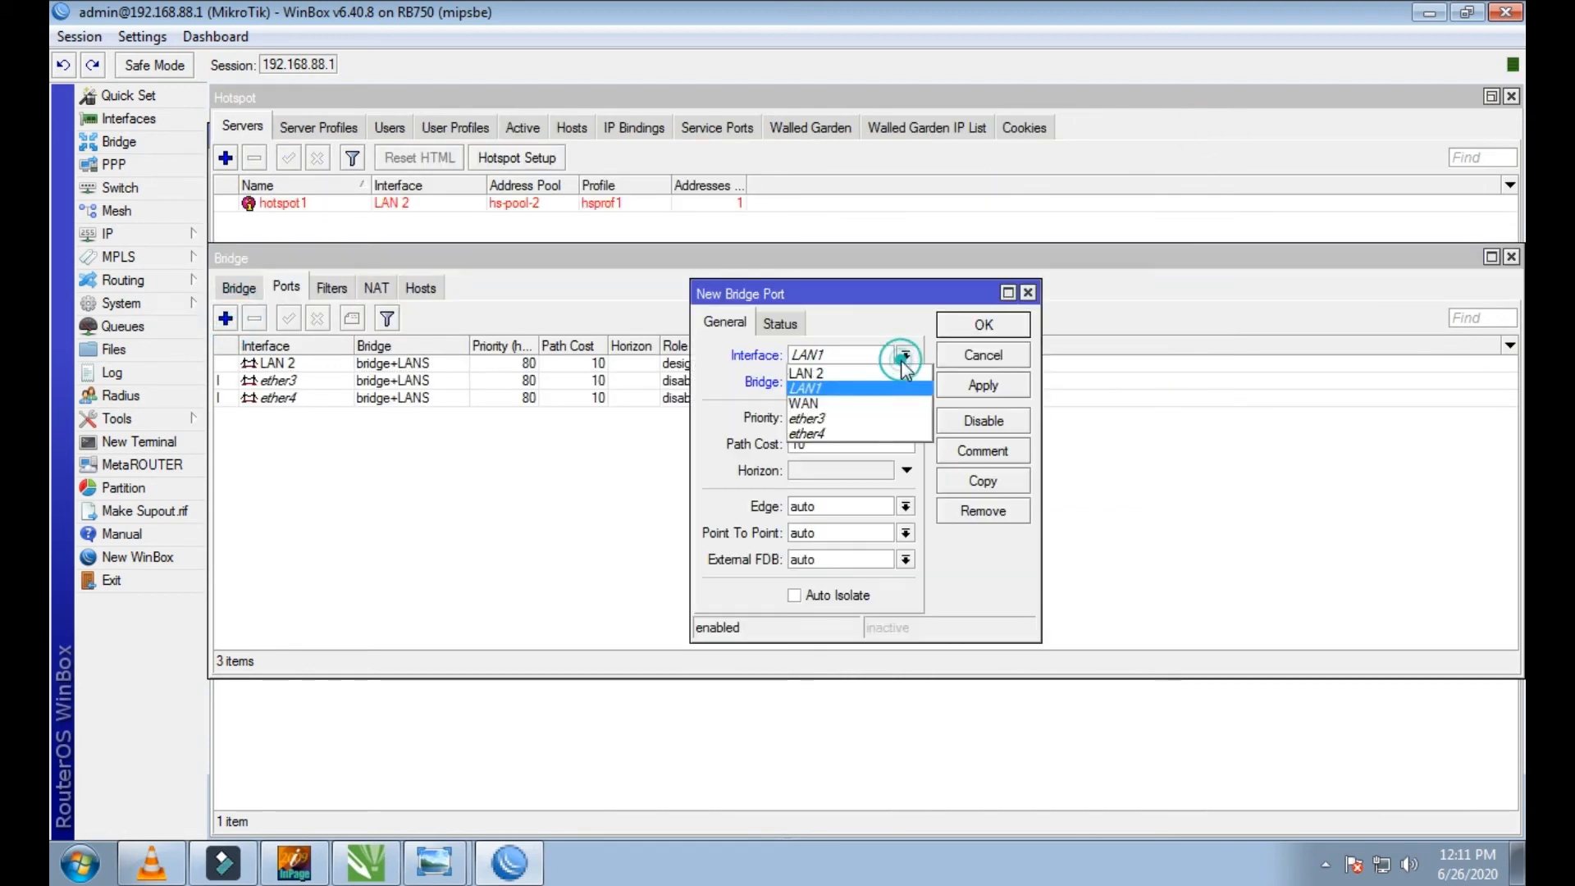
click(821, 385)
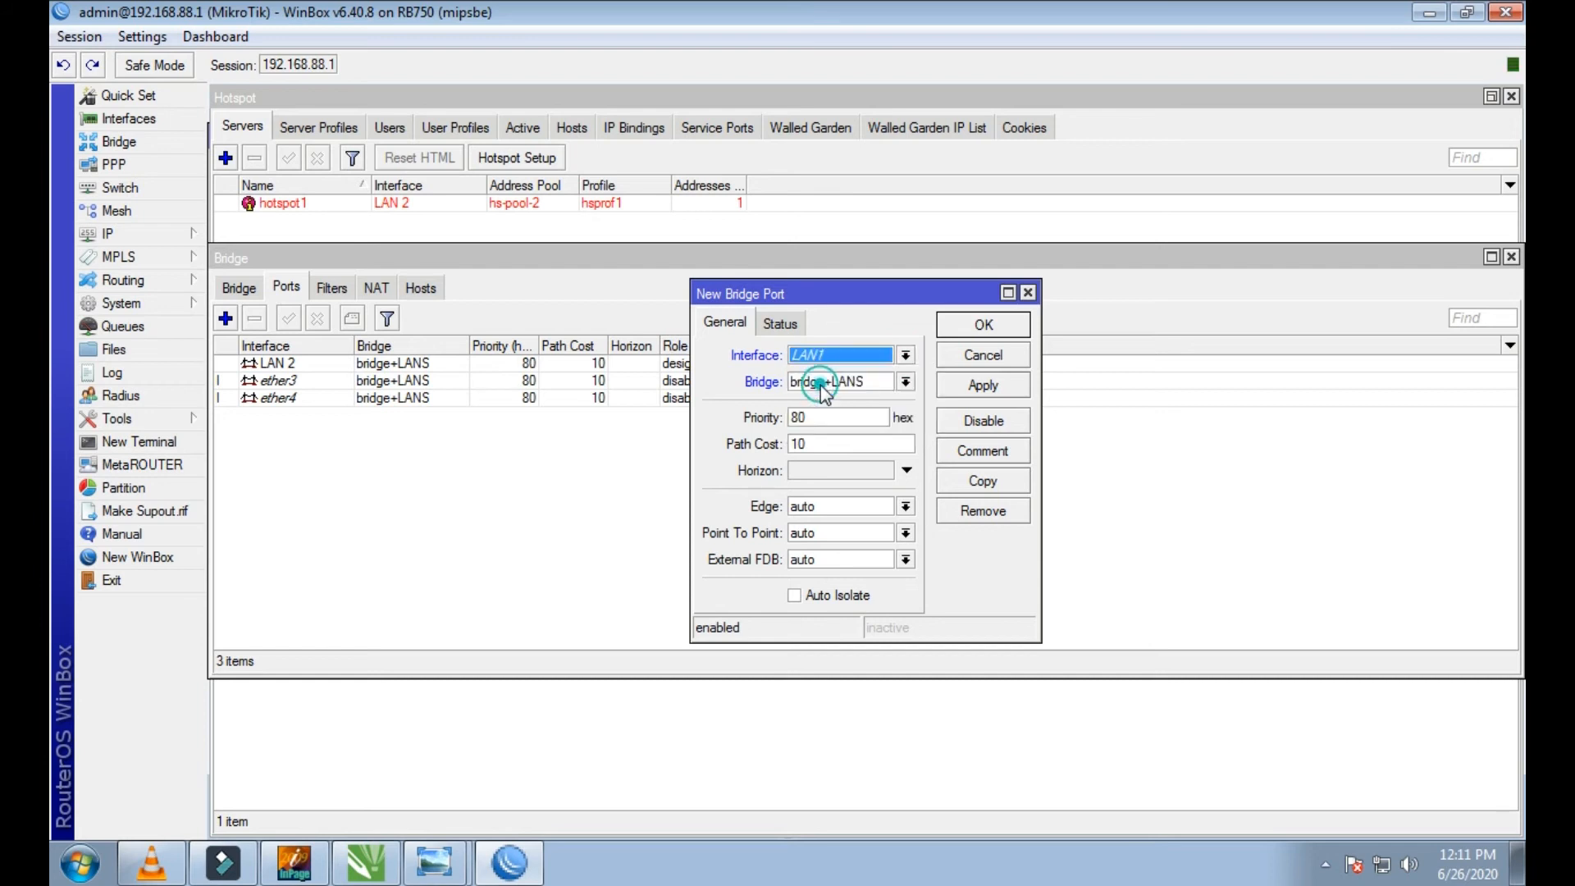
click(951, 387)
click(969, 329)
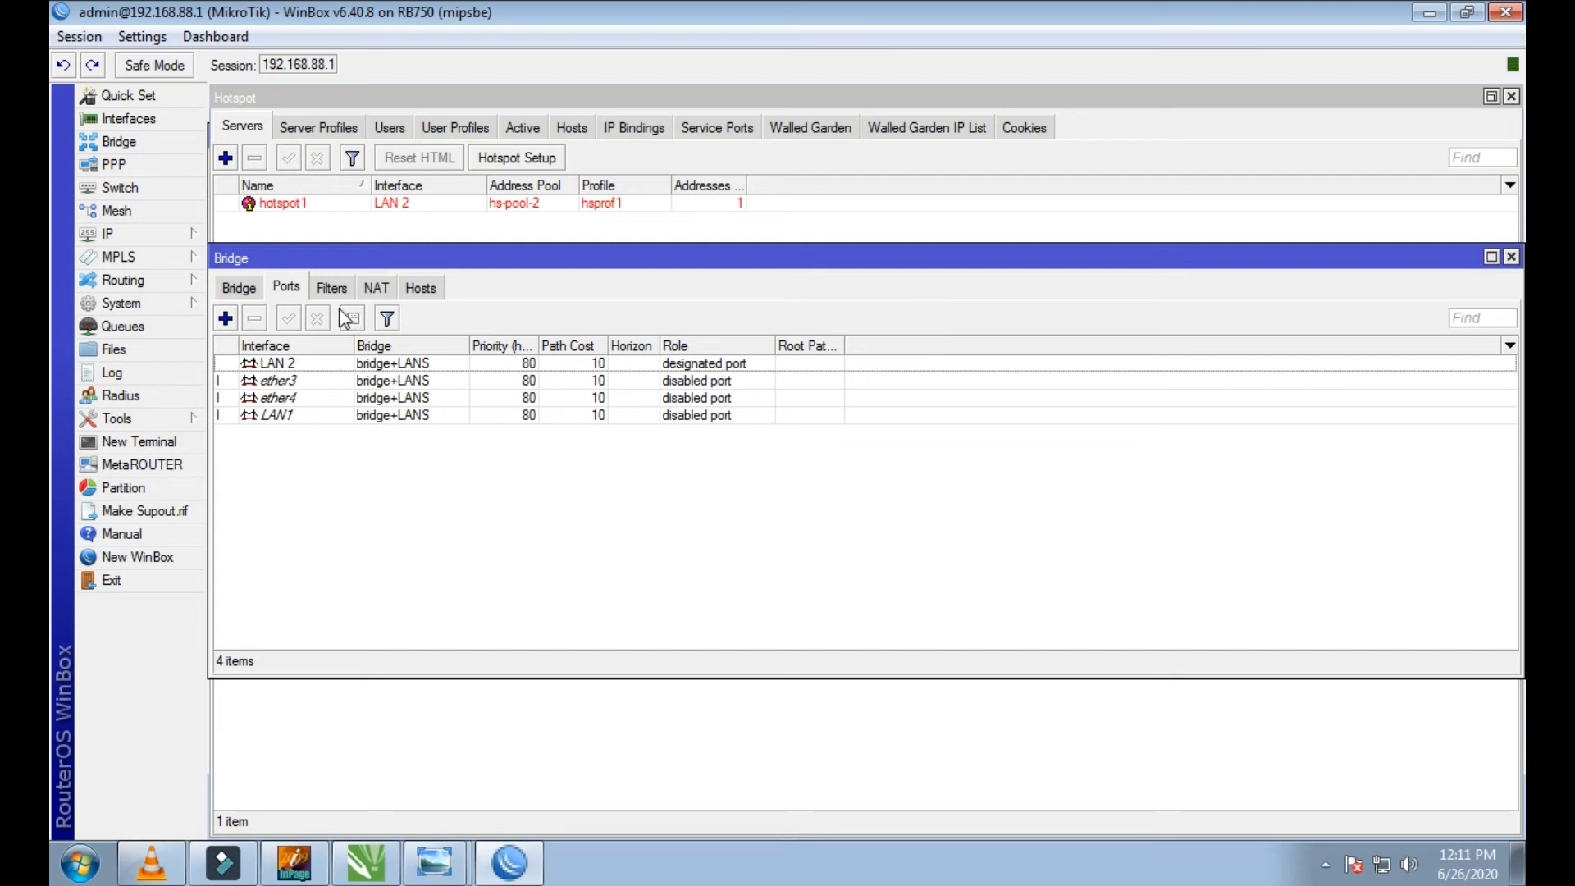
Step: Review the ports assigned to bridge+LANS and the bridge entry itself, and close the bridge settings
click(331, 288)
click(287, 287)
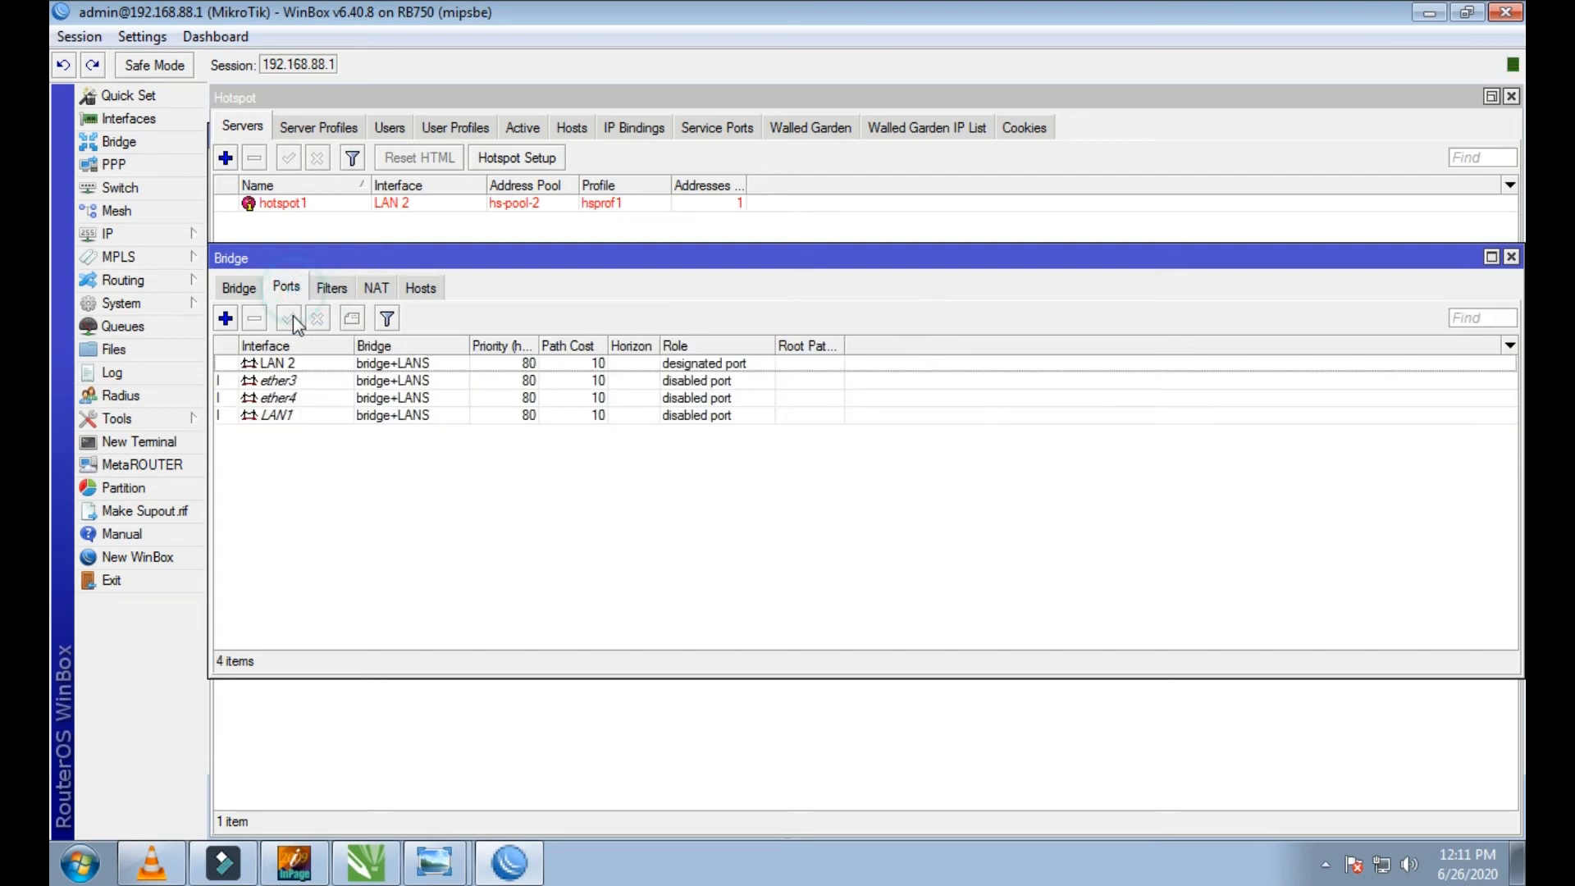
click(259, 363)
click(263, 380)
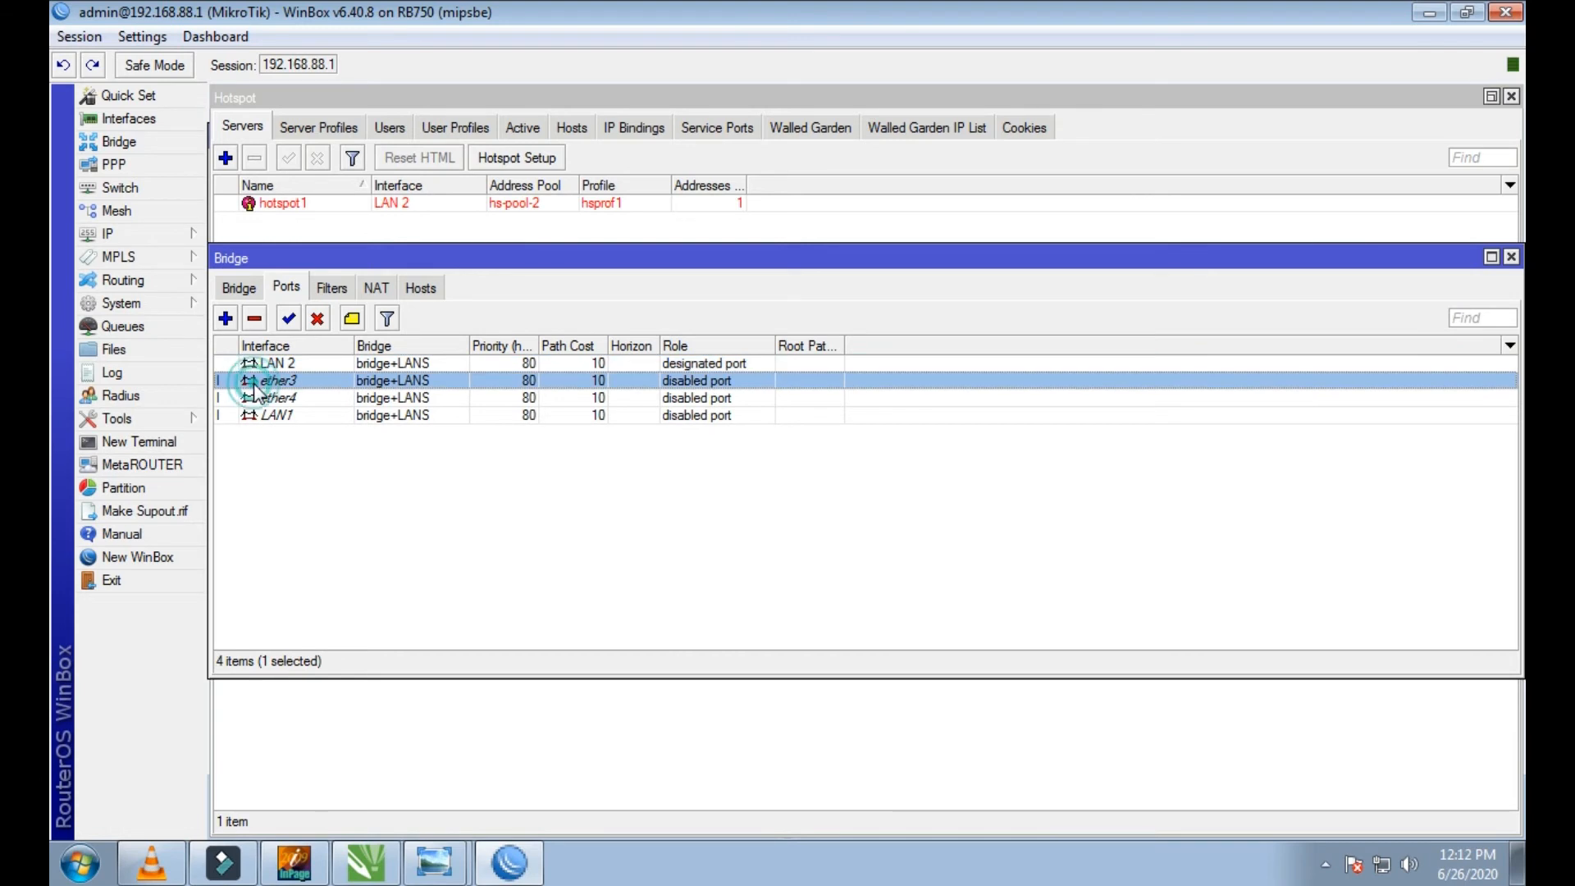
click(256, 432)
click(273, 365)
click(274, 435)
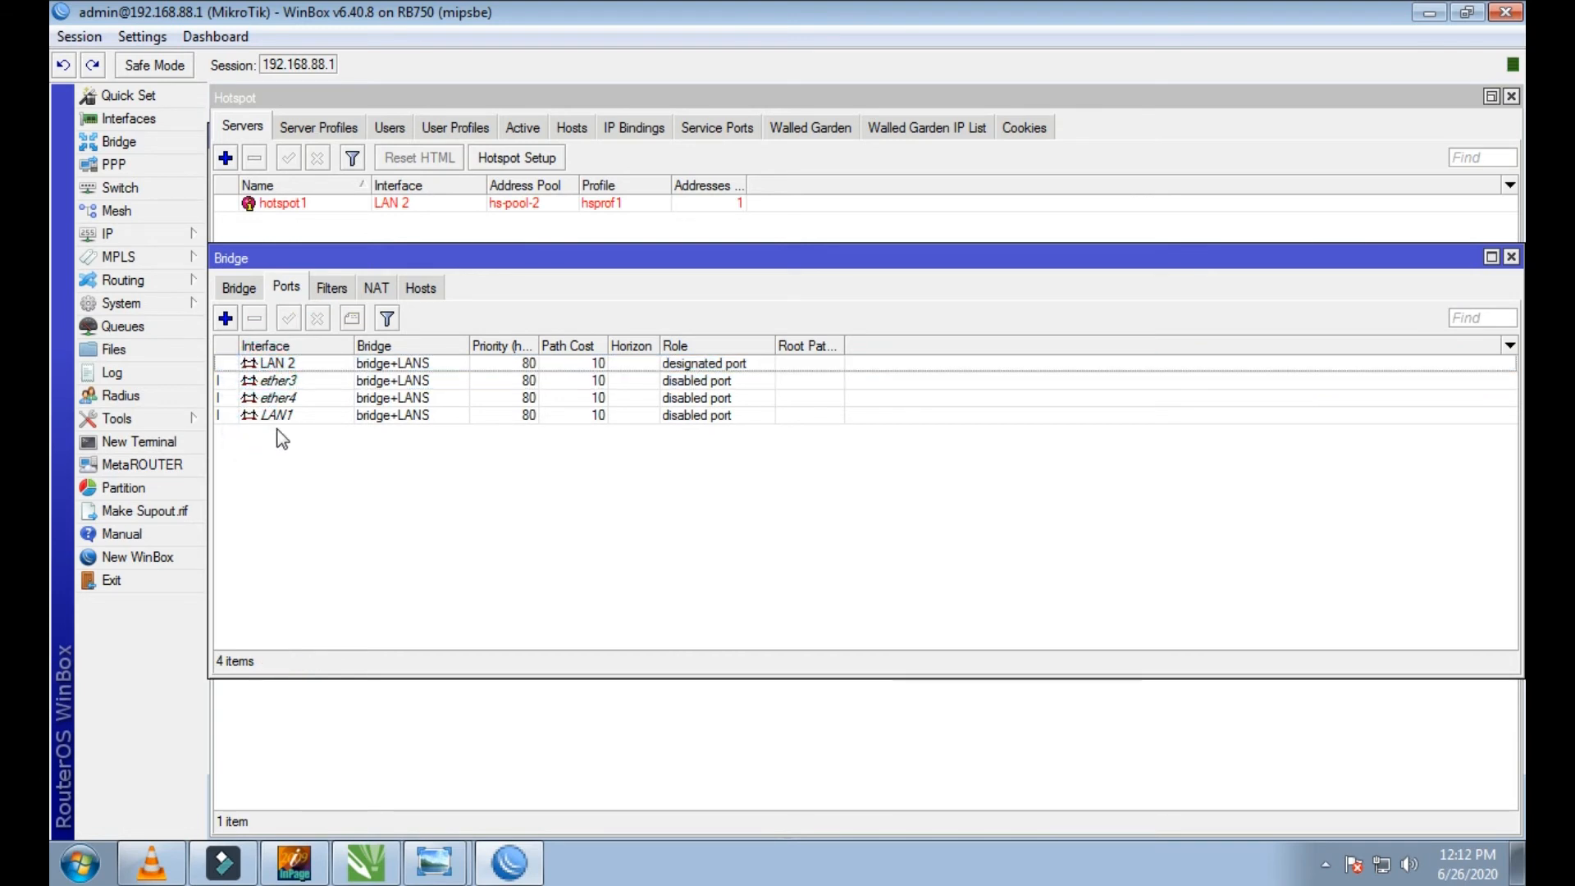
click(240, 287)
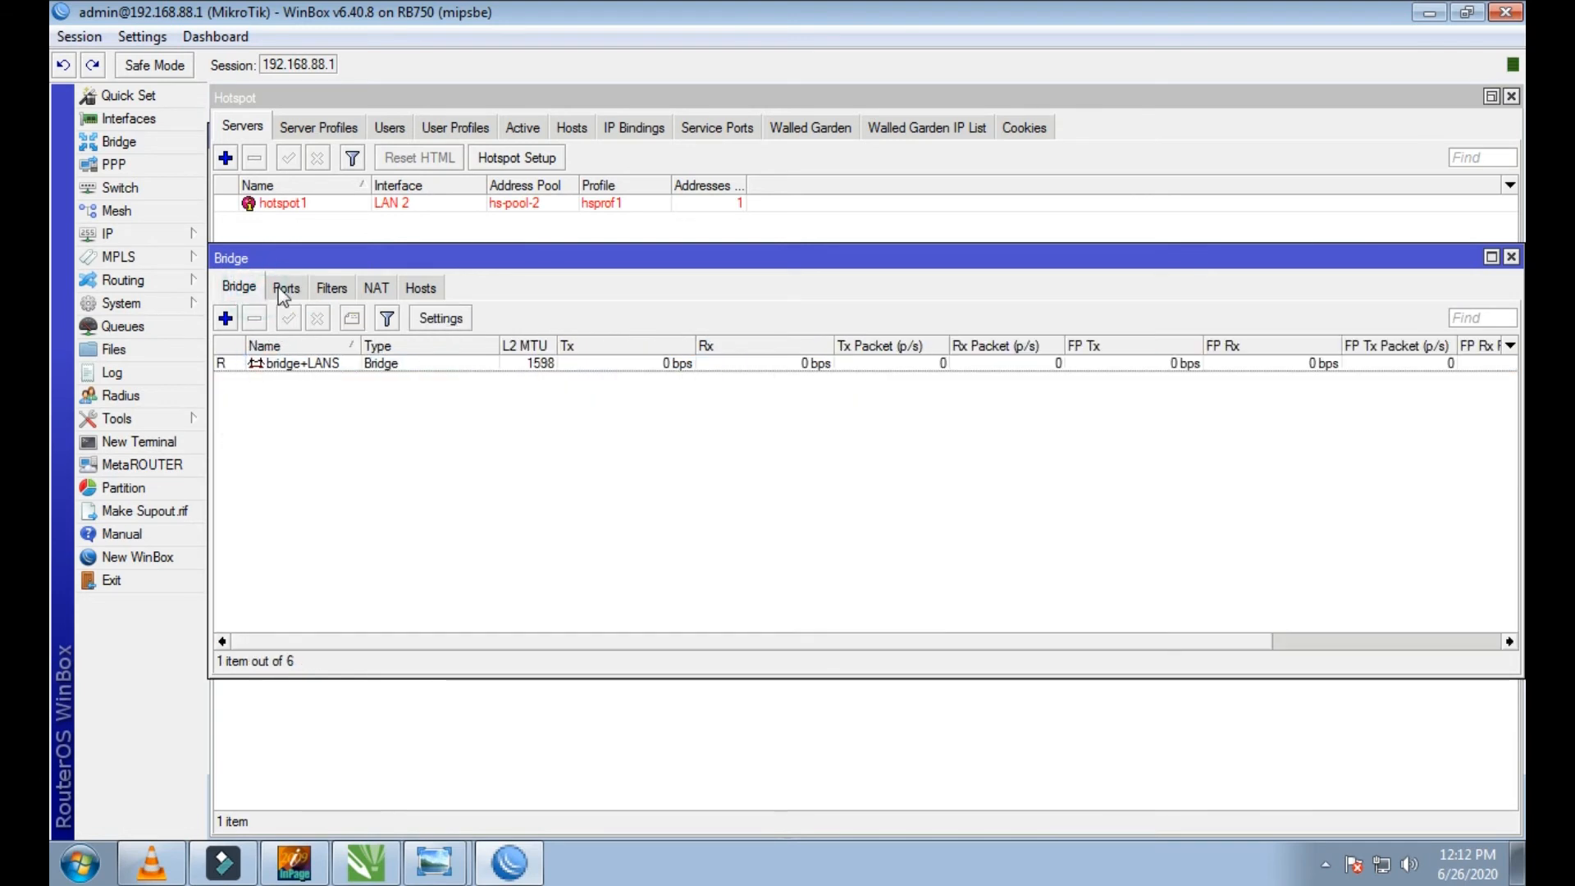
click(285, 287)
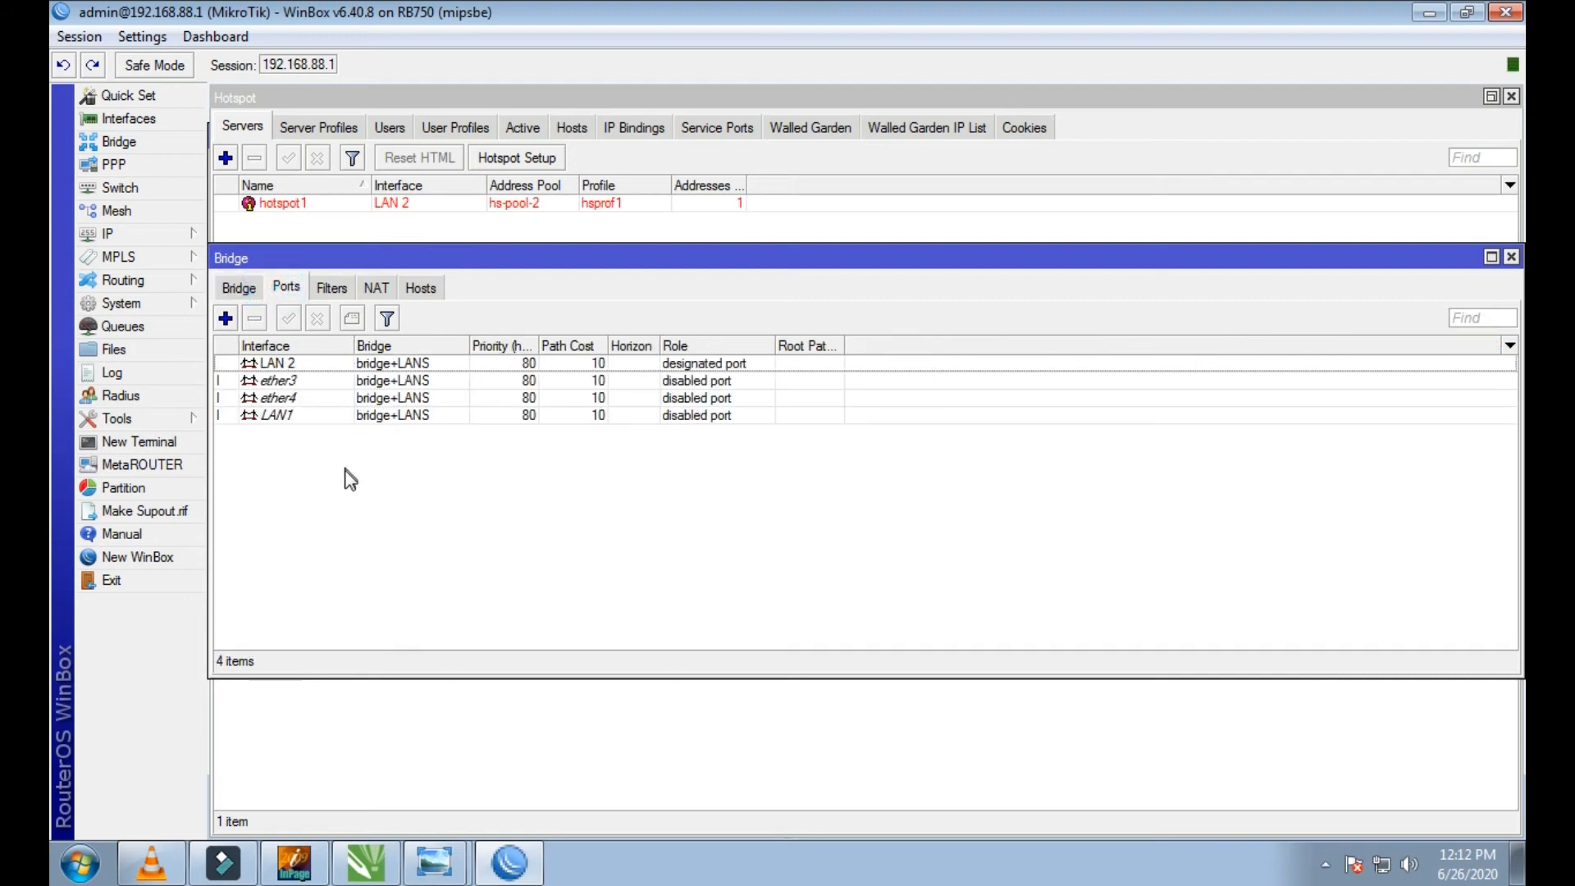
click(1510, 258)
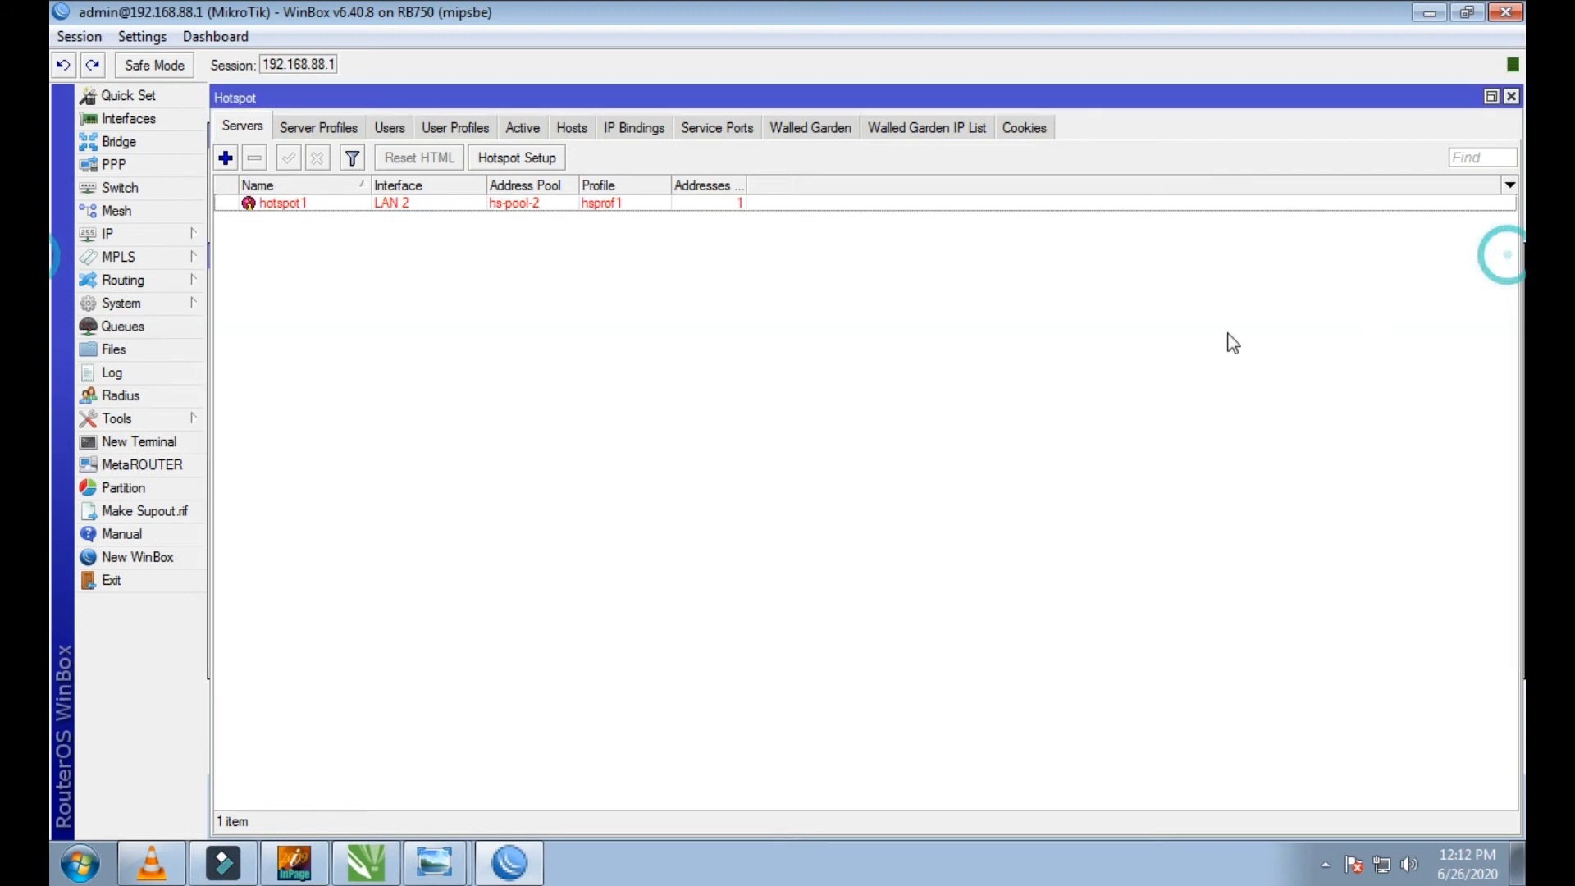
Step: Change the interface of the hotspot1 server to bridge+LANS and apply it
click(298, 130)
click(242, 131)
double_click(343, 205)
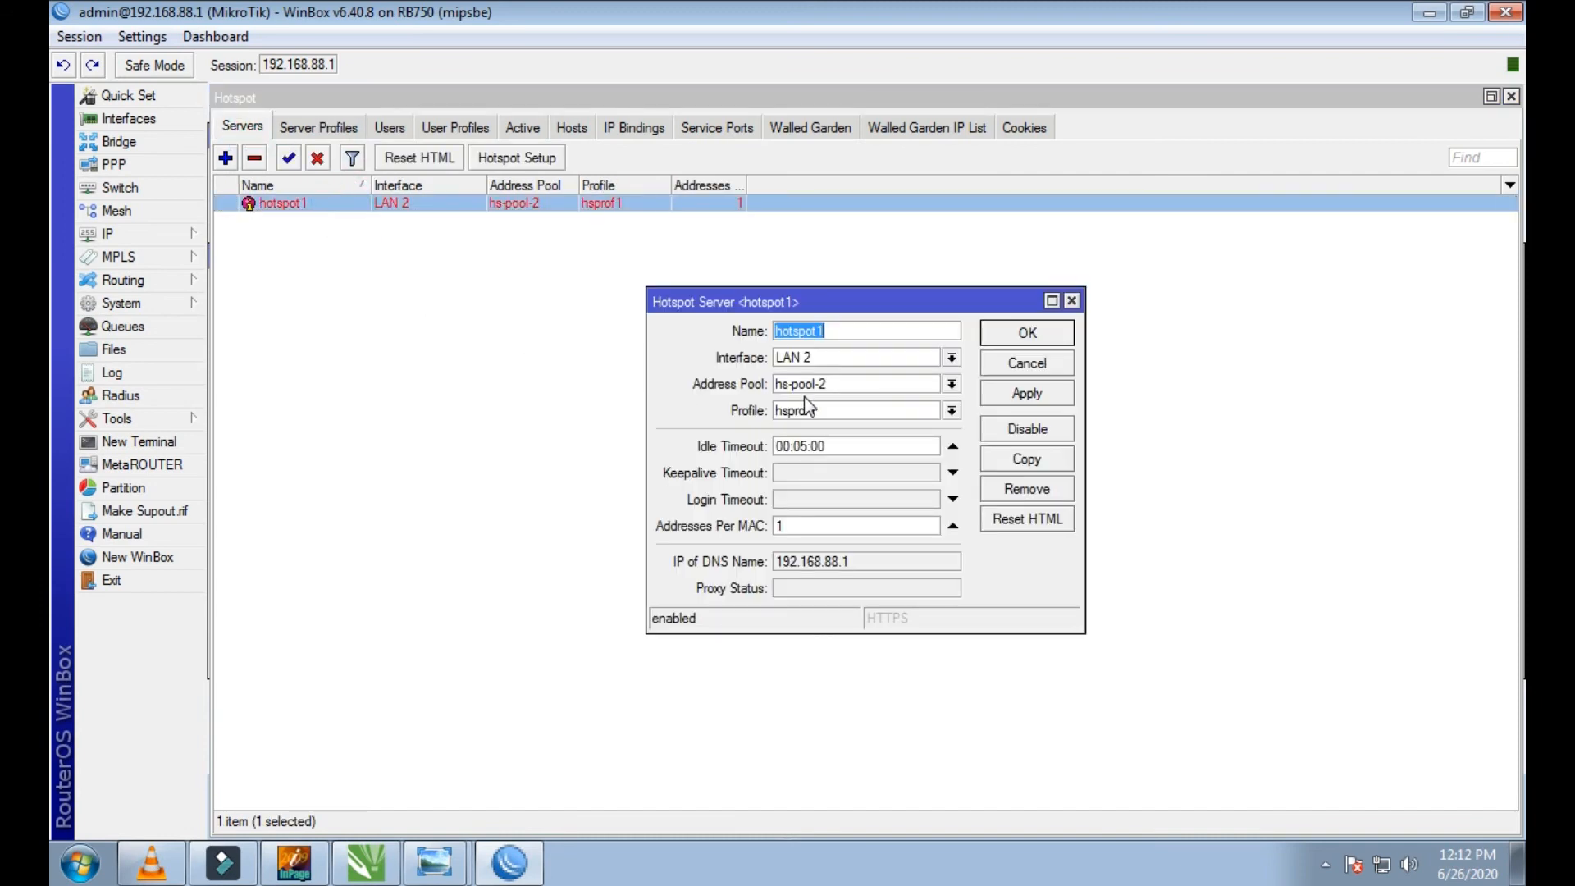
click(817, 356)
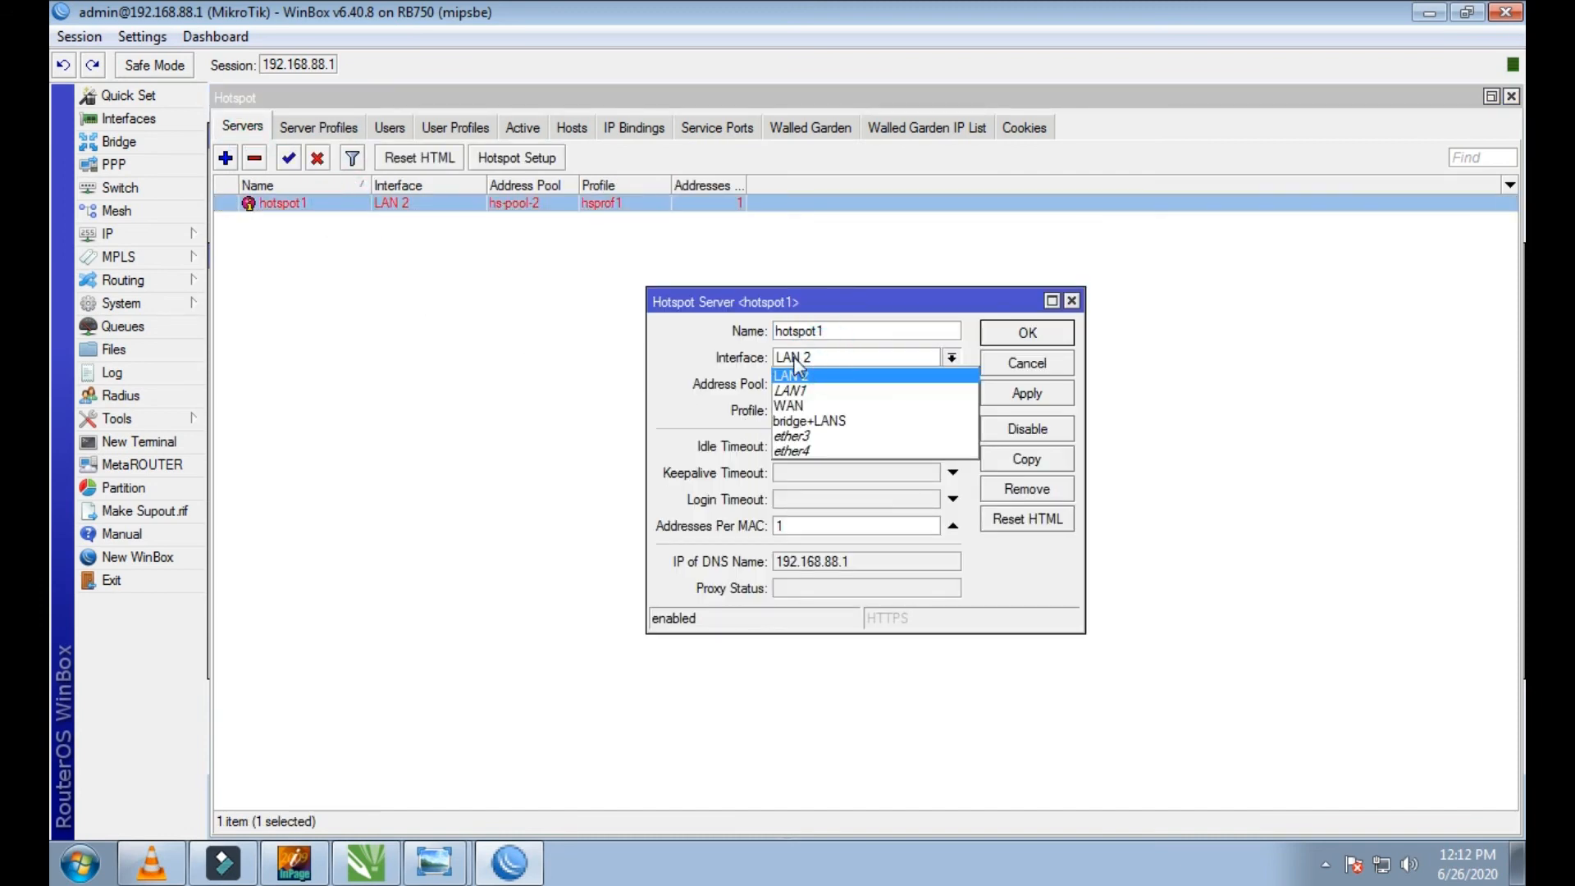
click(810, 421)
click(1026, 394)
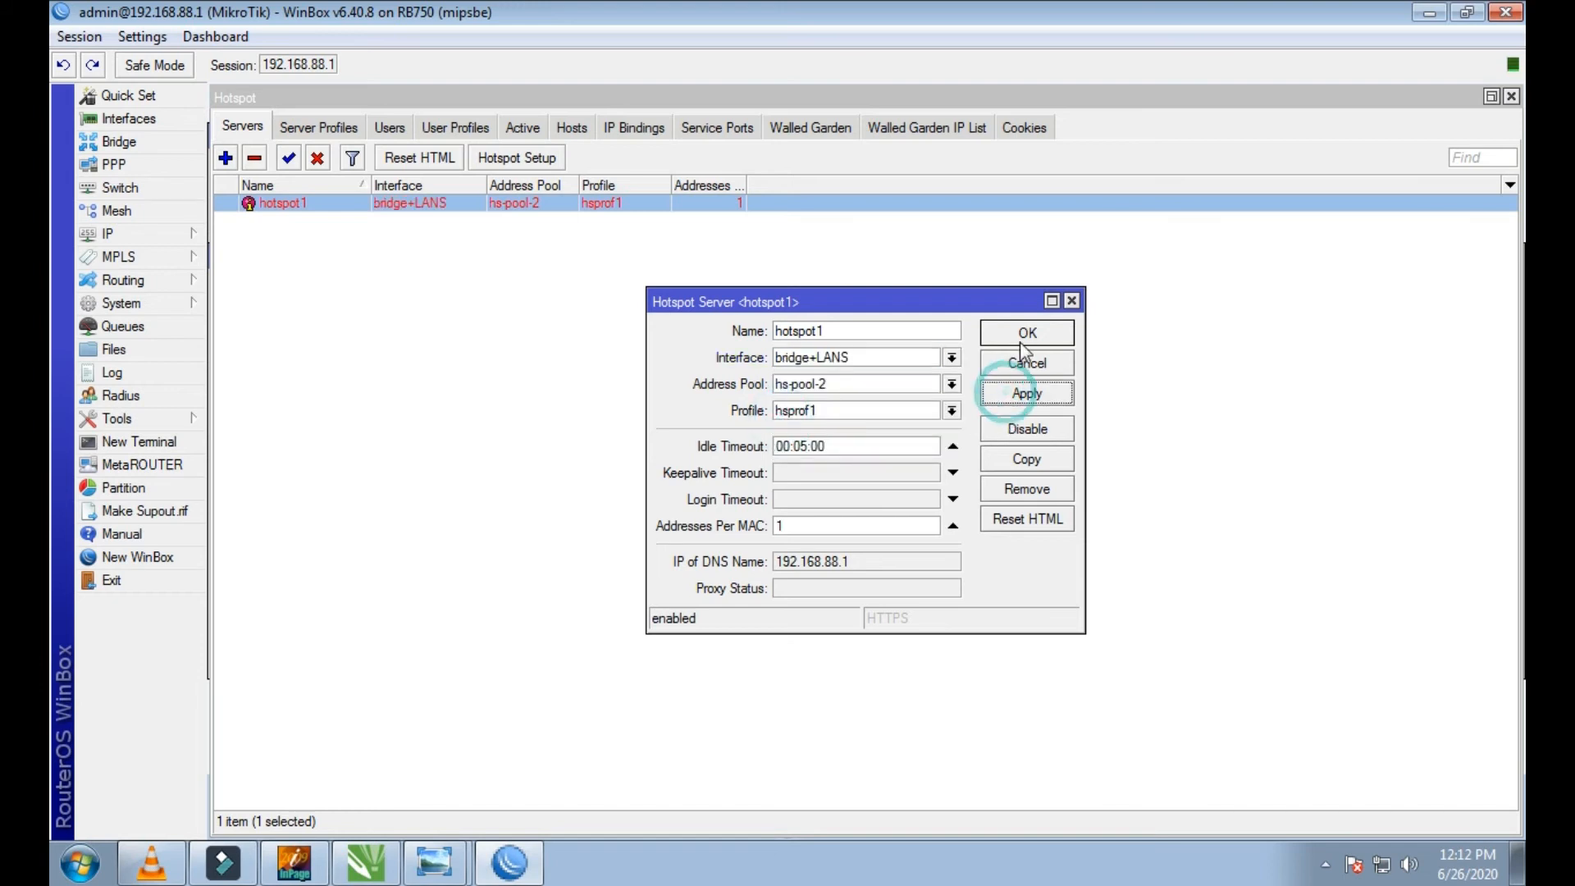
click(1026, 332)
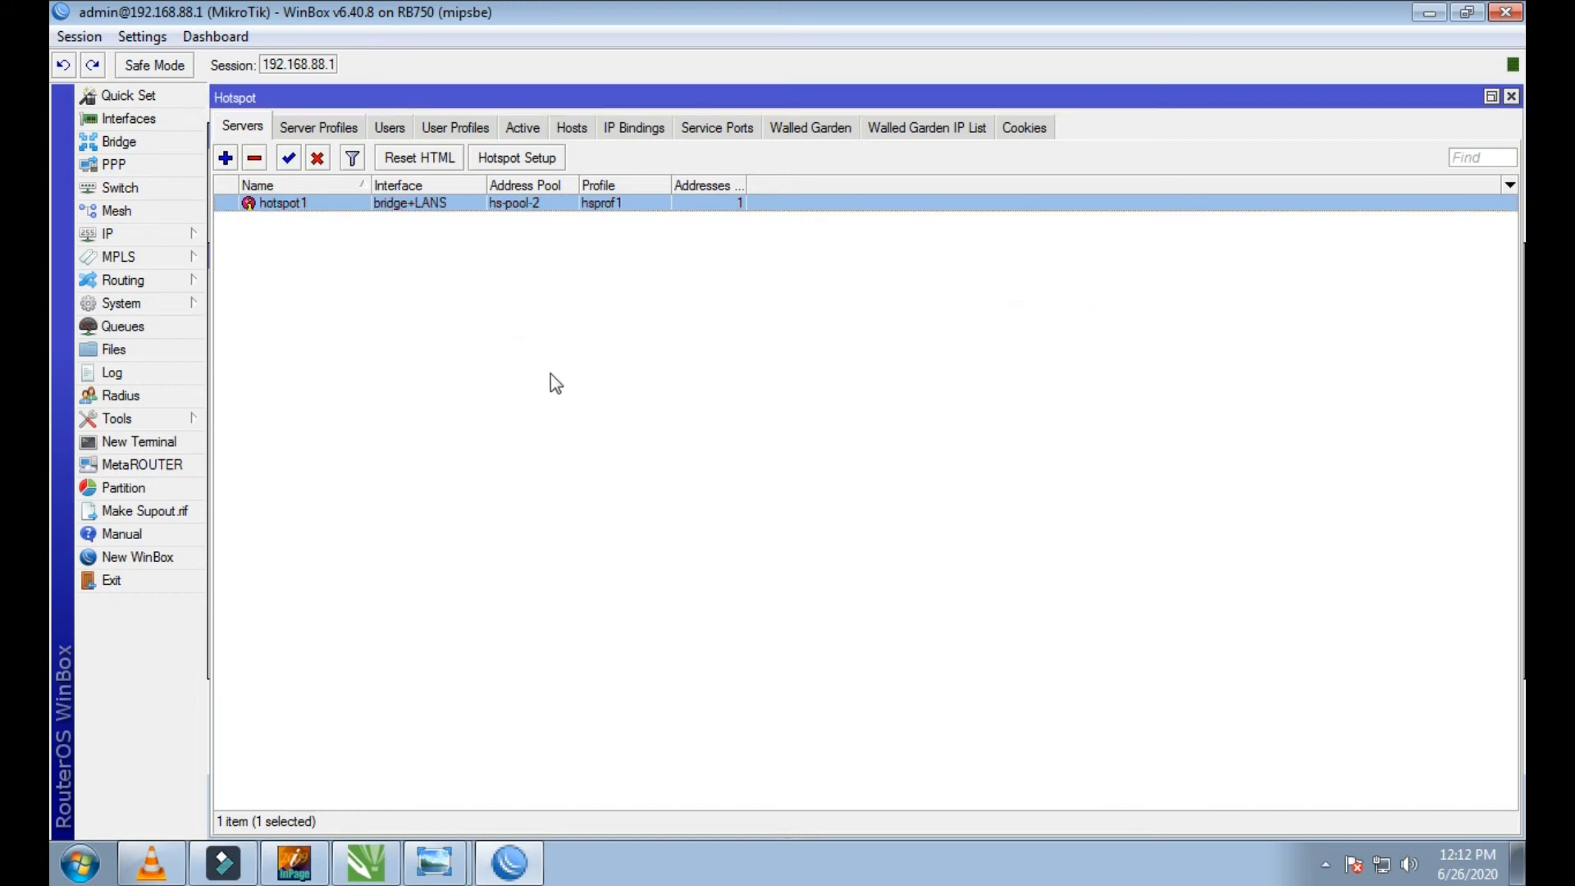
Step: Examine the hotspot's server profiles, users, user profiles and active sessions, and return to the server list
click(329, 131)
click(390, 127)
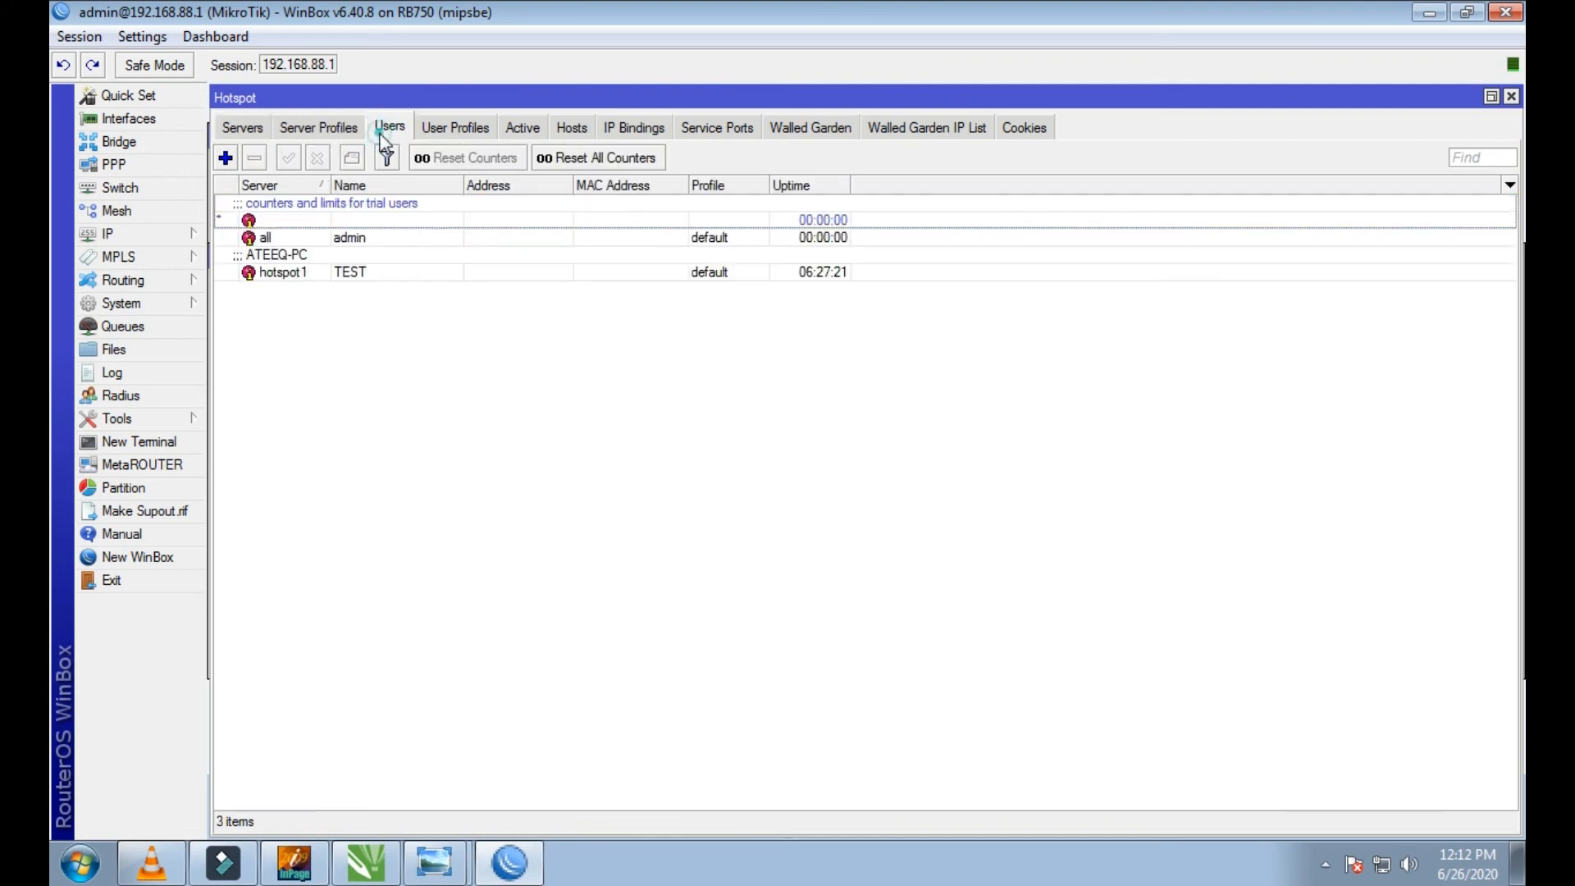
click(425, 127)
click(513, 128)
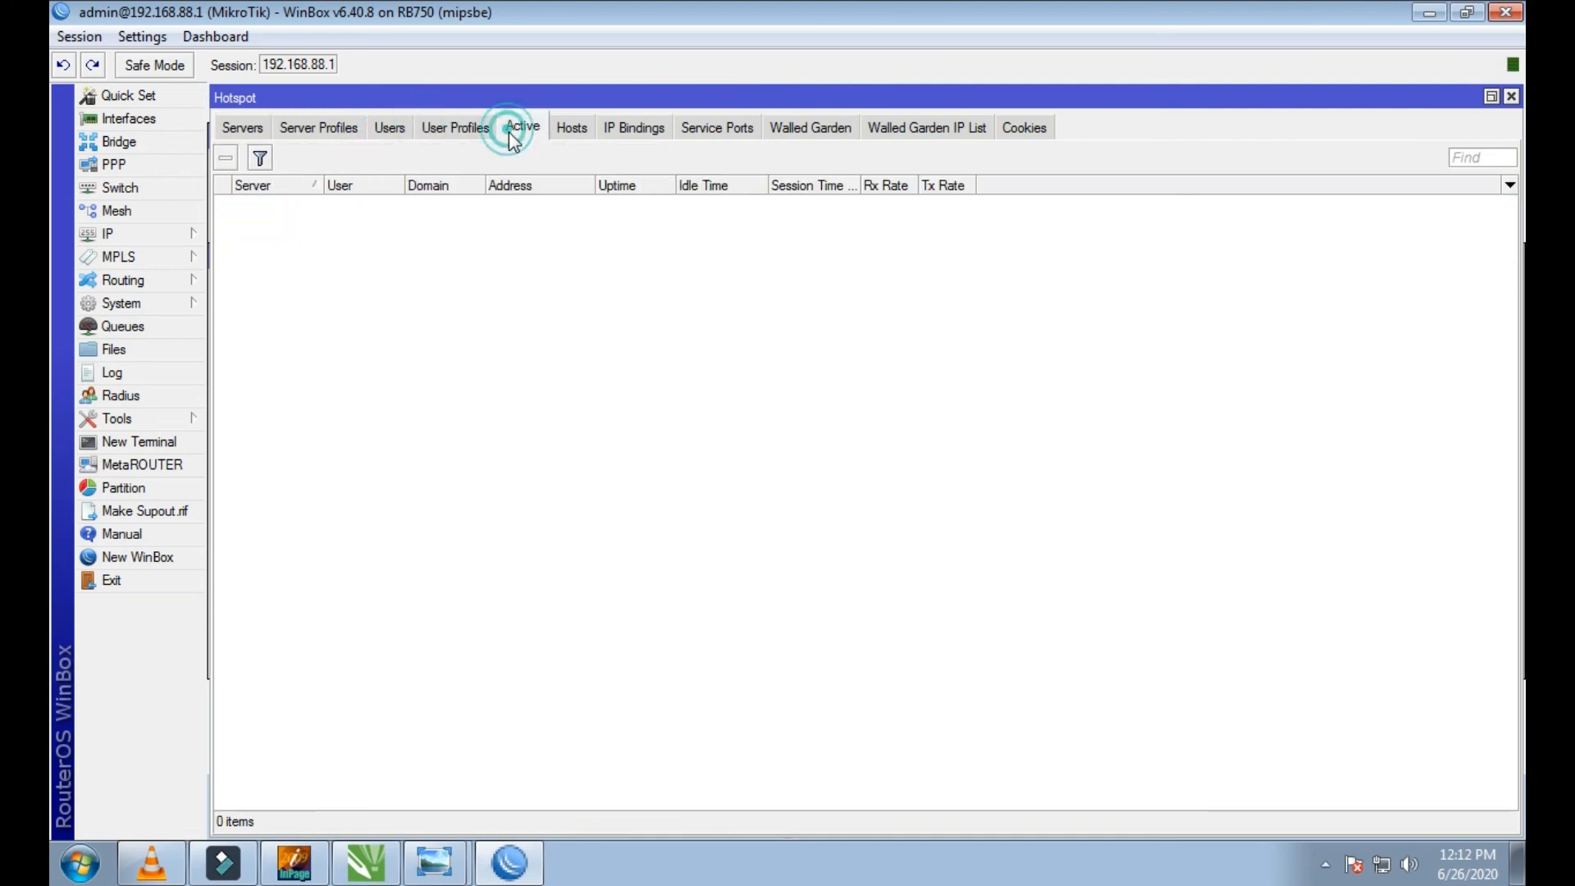
click(467, 127)
click(393, 131)
click(316, 123)
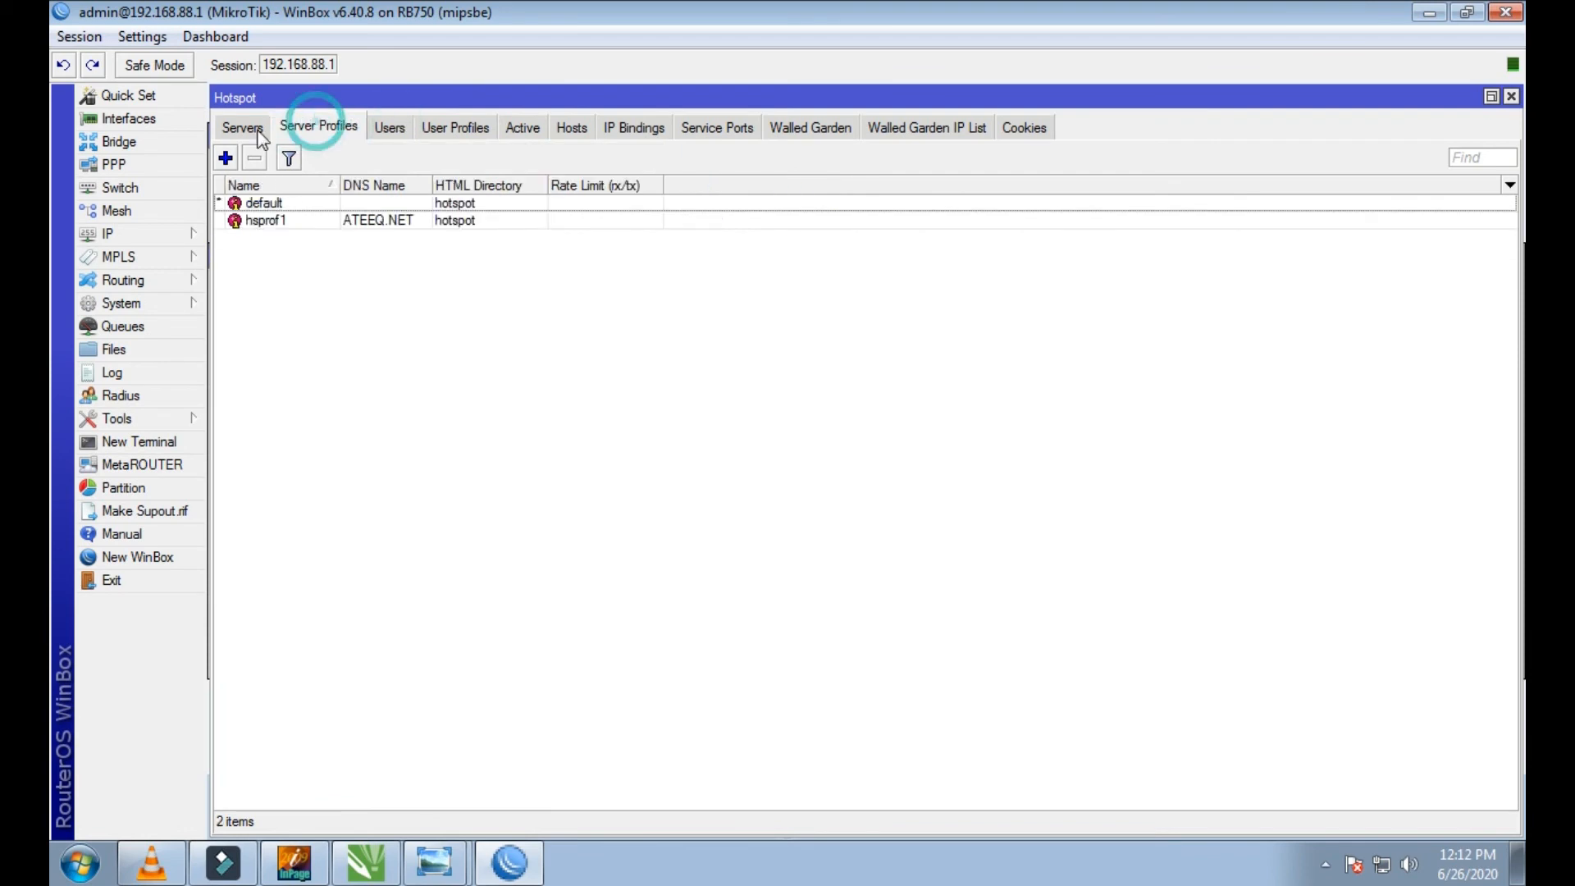
click(250, 130)
click(317, 291)
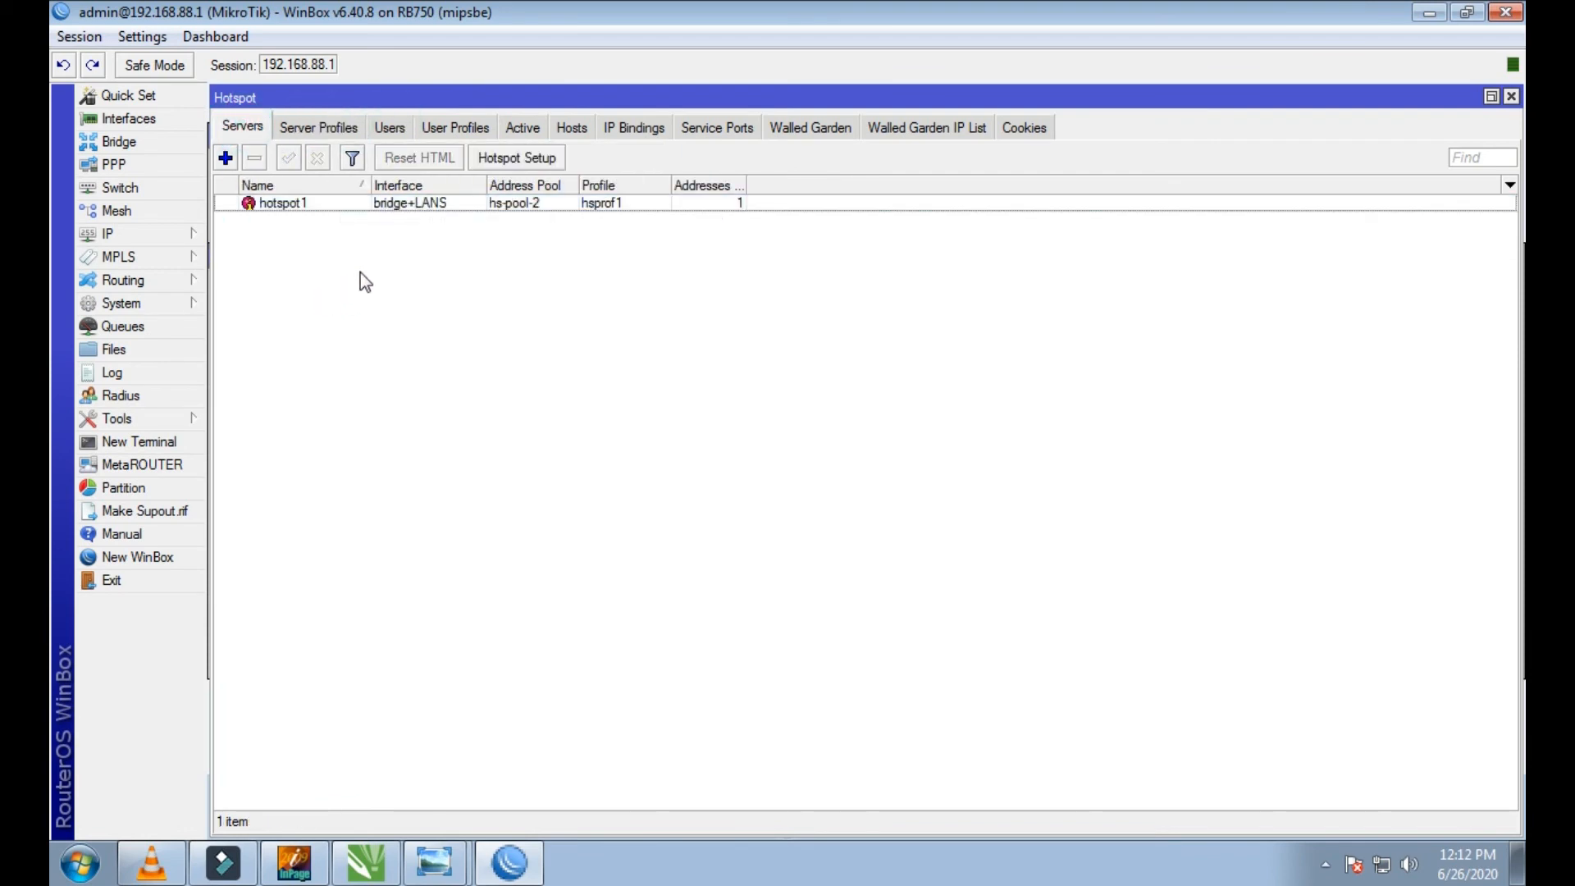
Step: Check the status and traffic of LAN 2 and LAN1 in a smaller interface list window, and close it
click(172, 123)
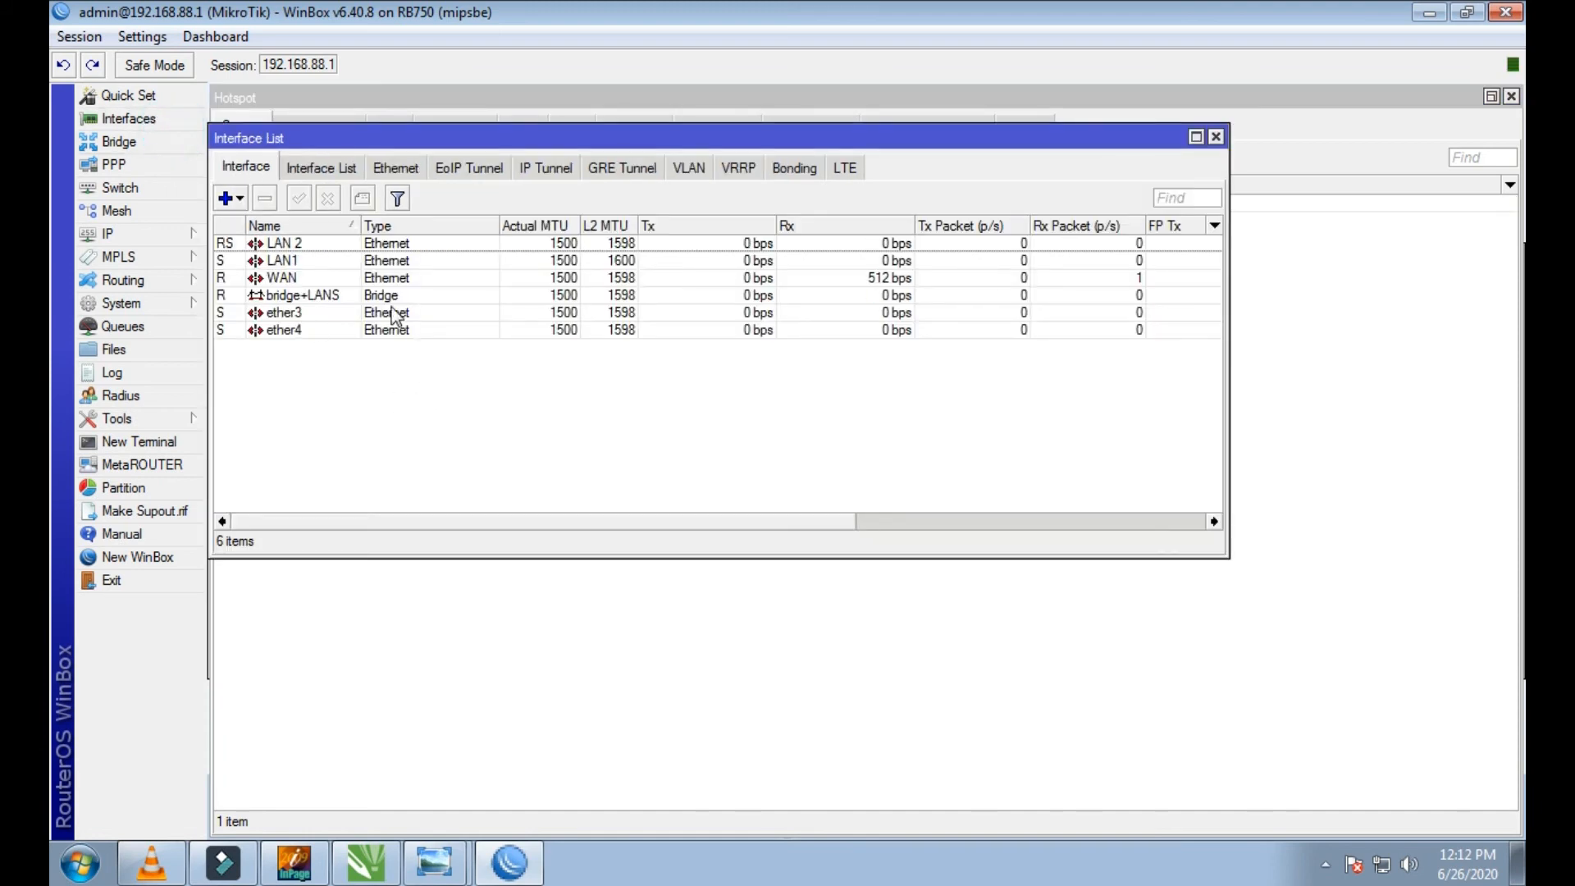
click(280, 246)
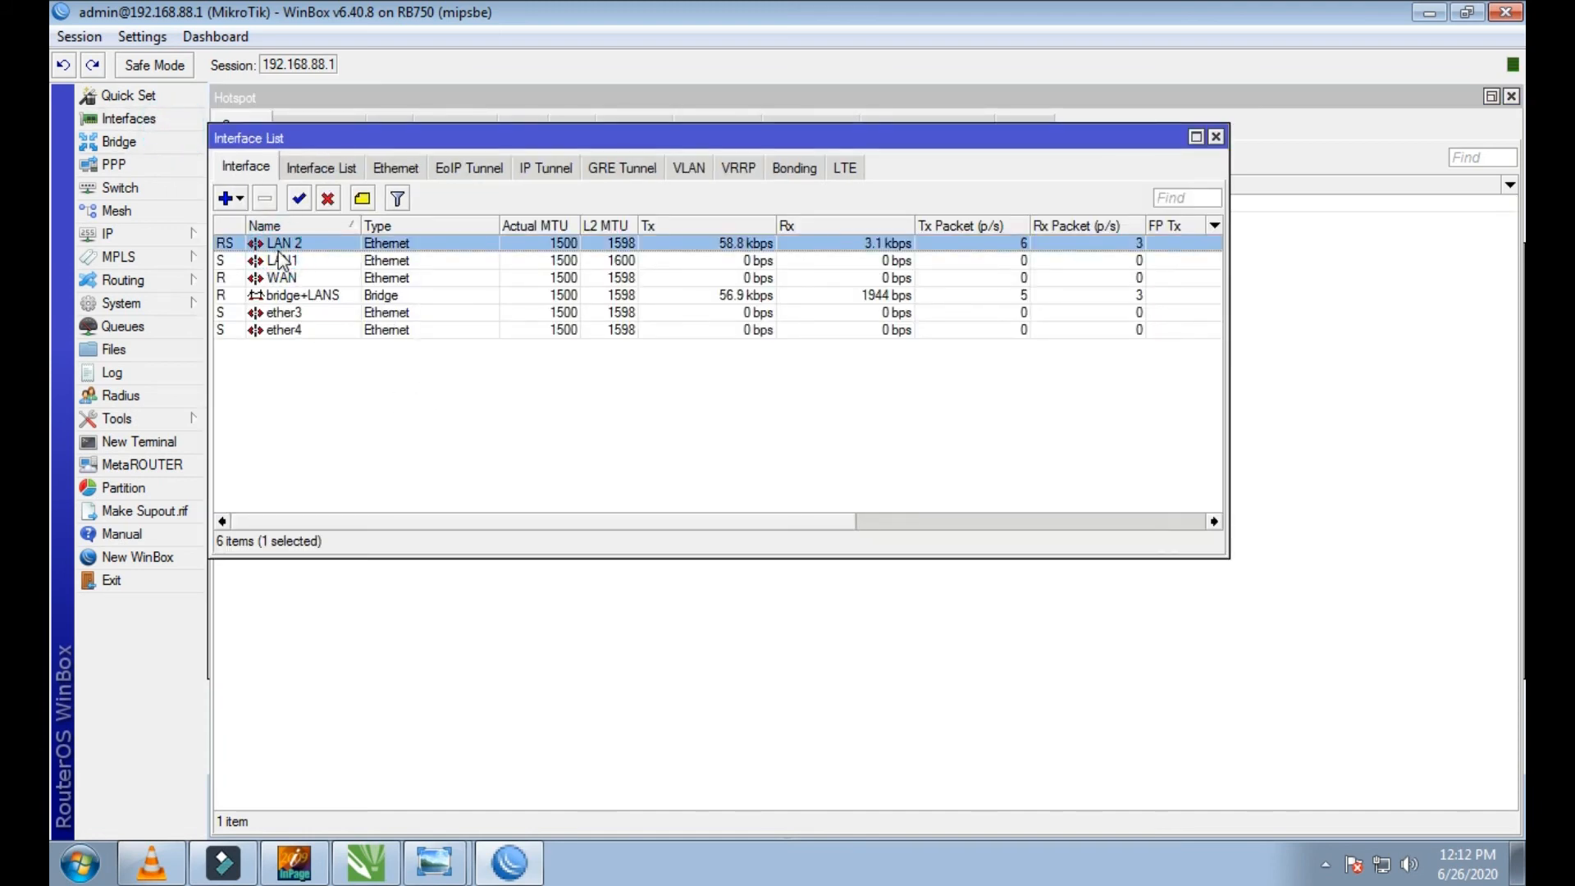
drag(473, 147, 541, 160)
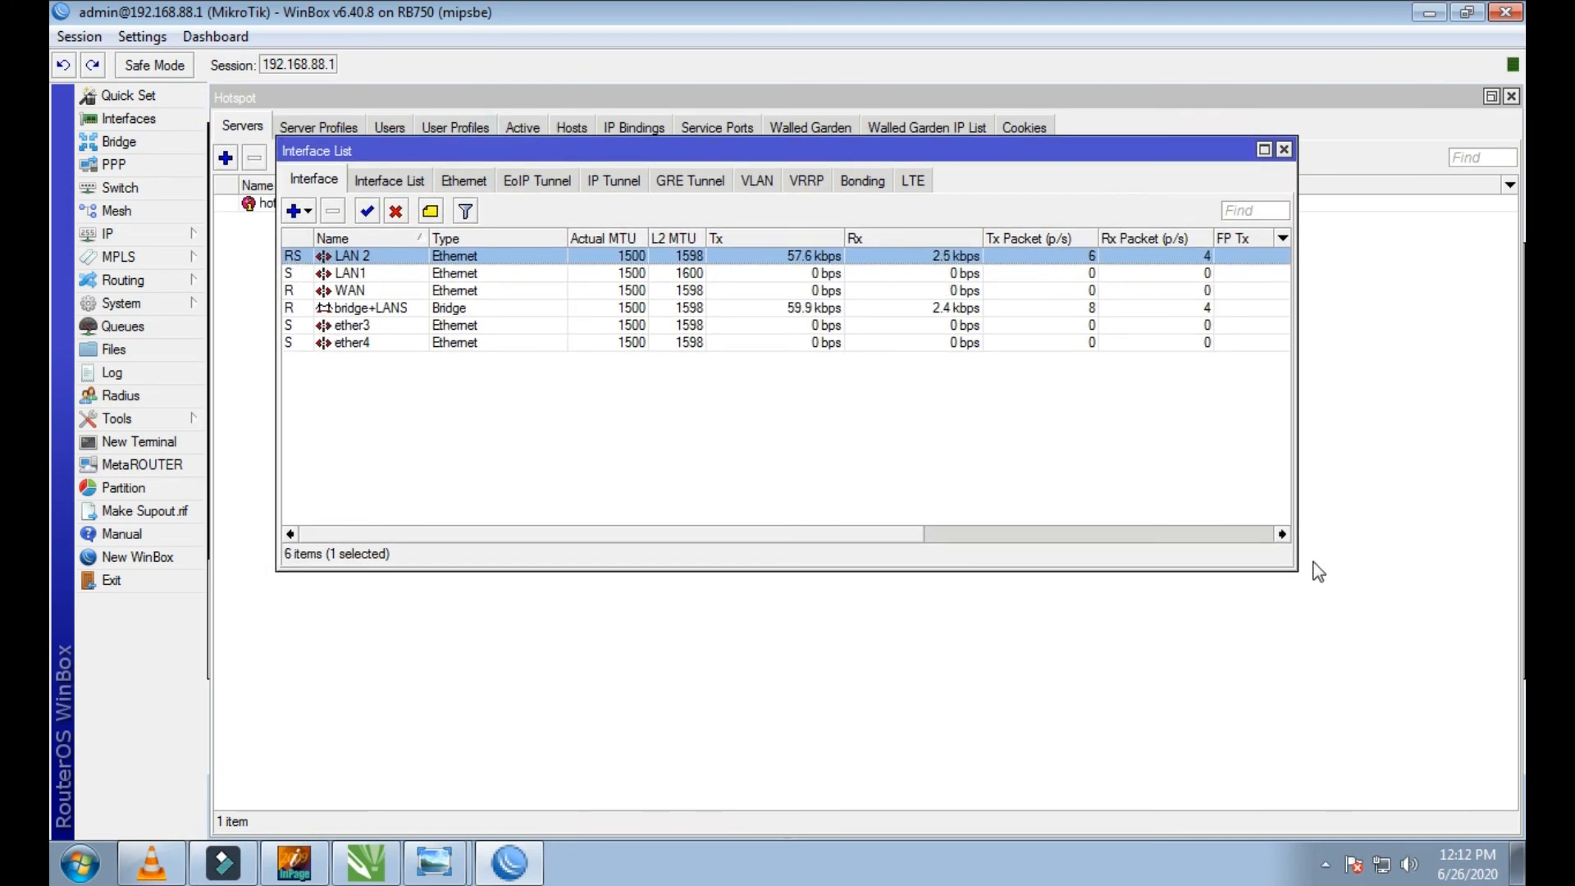
drag(1291, 564, 1149, 500)
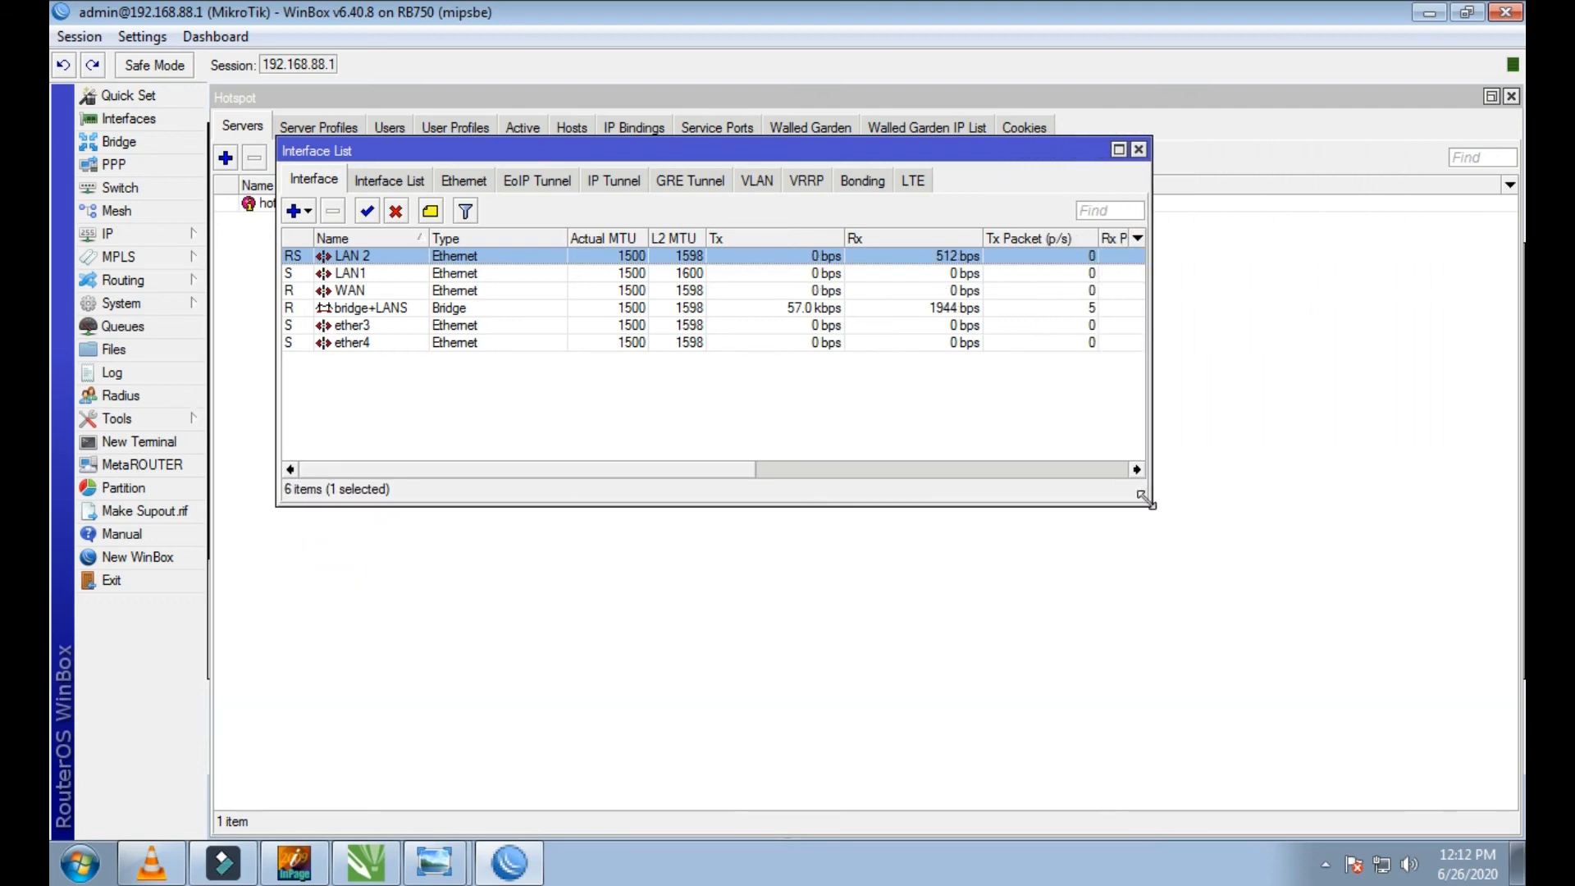
click(352, 276)
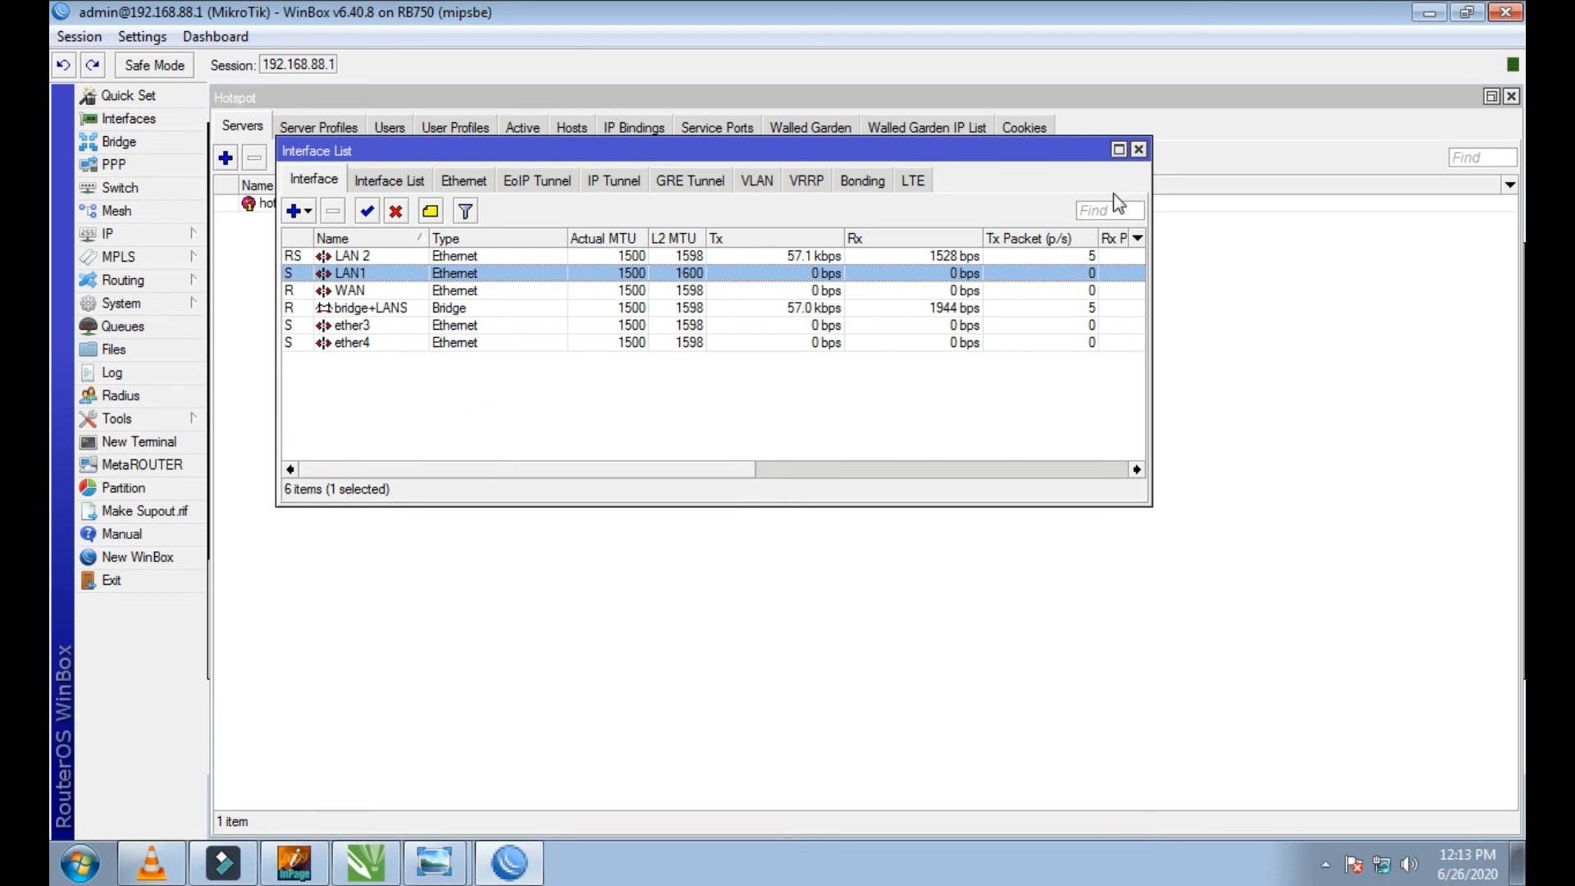
click(1138, 149)
Step: Close the WinBox session, relaunch WinBox and reconnect to the router at 192.168.88.1 as admin
click(1506, 11)
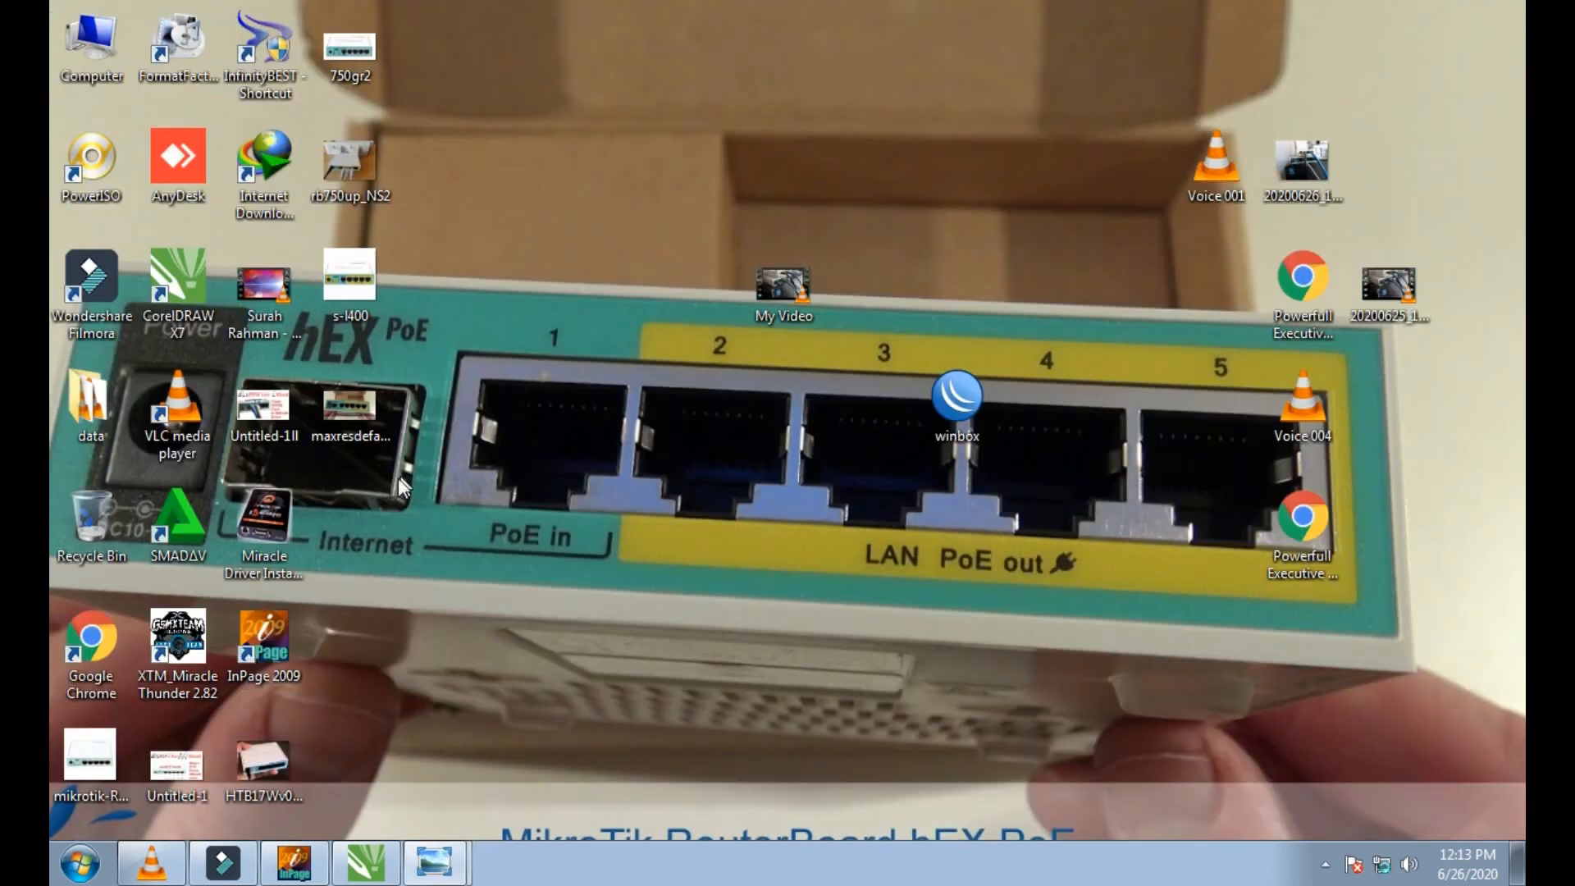
double_click(978, 400)
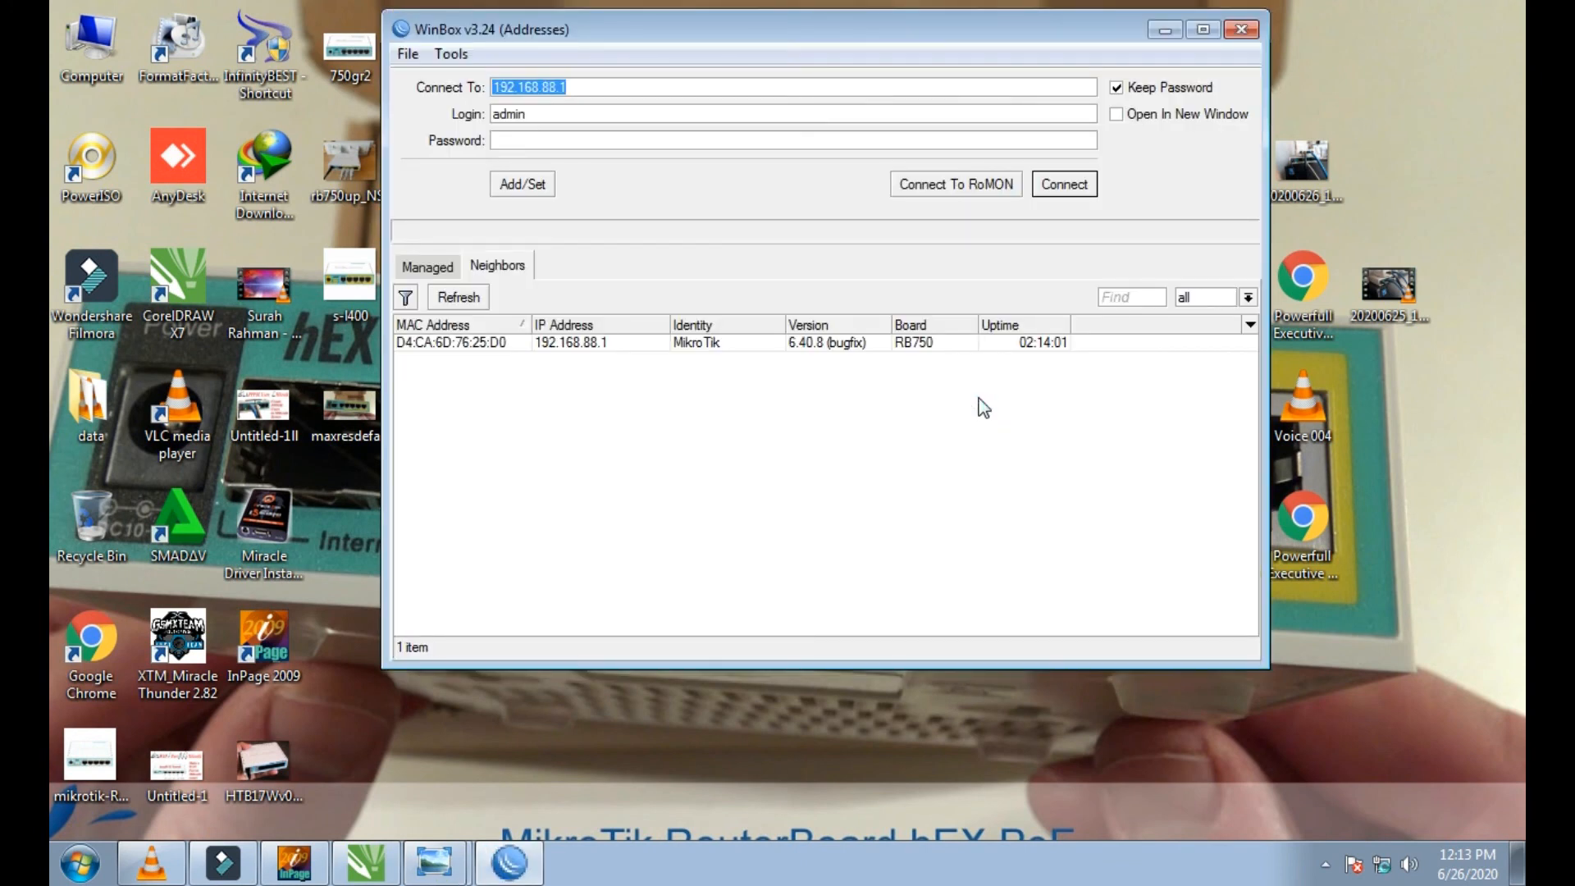
click(1050, 191)
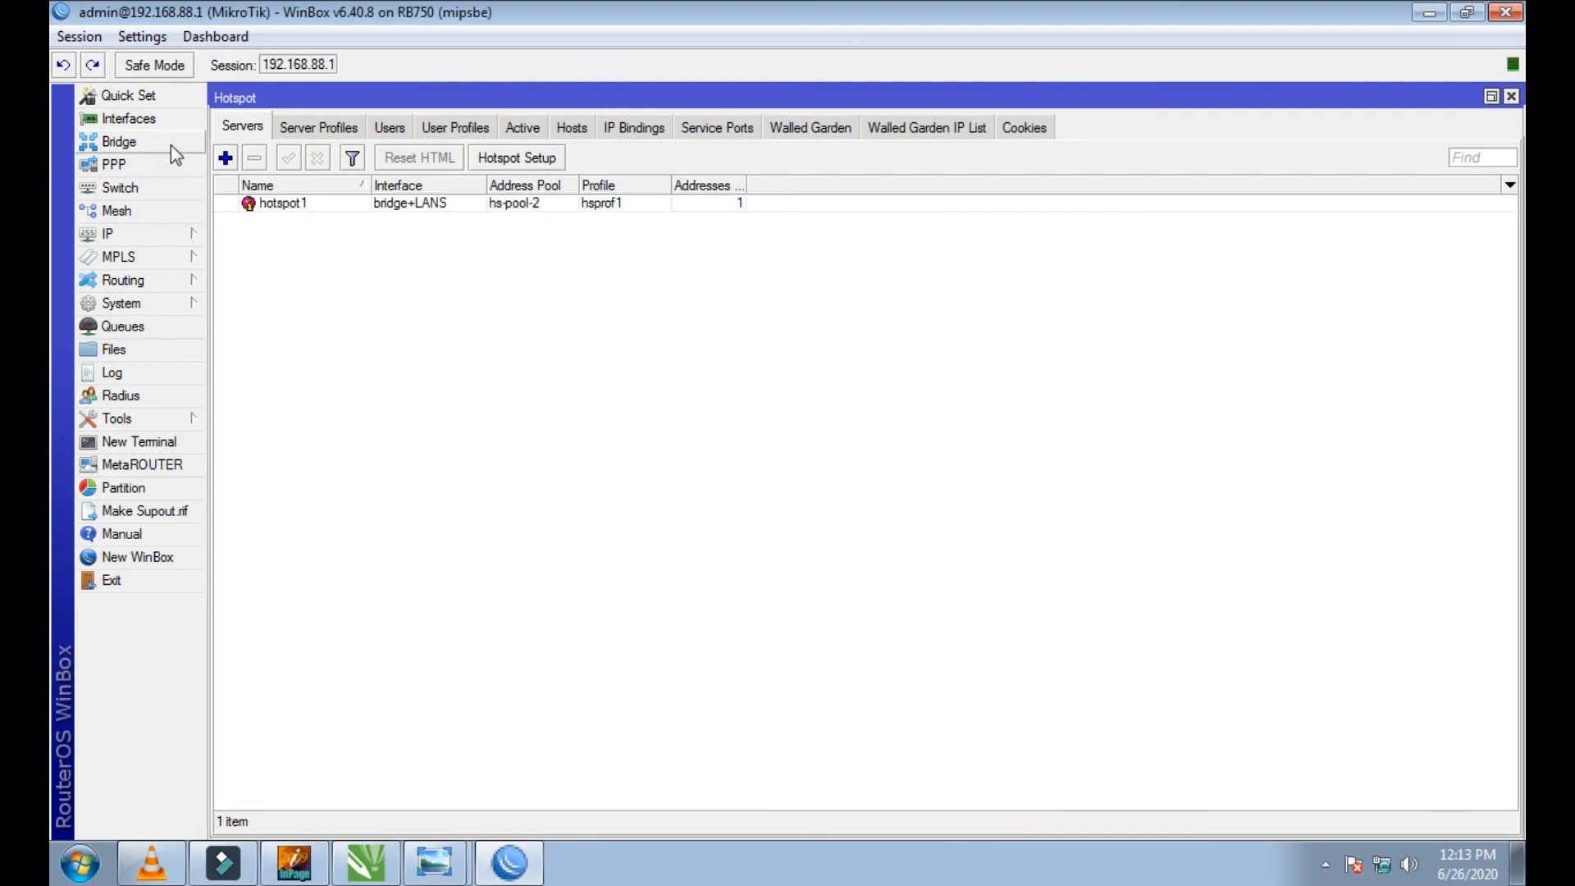
Step: Inspect the link status and traffic of LAN1, ether4 and ether3 in the interface list
click(127, 119)
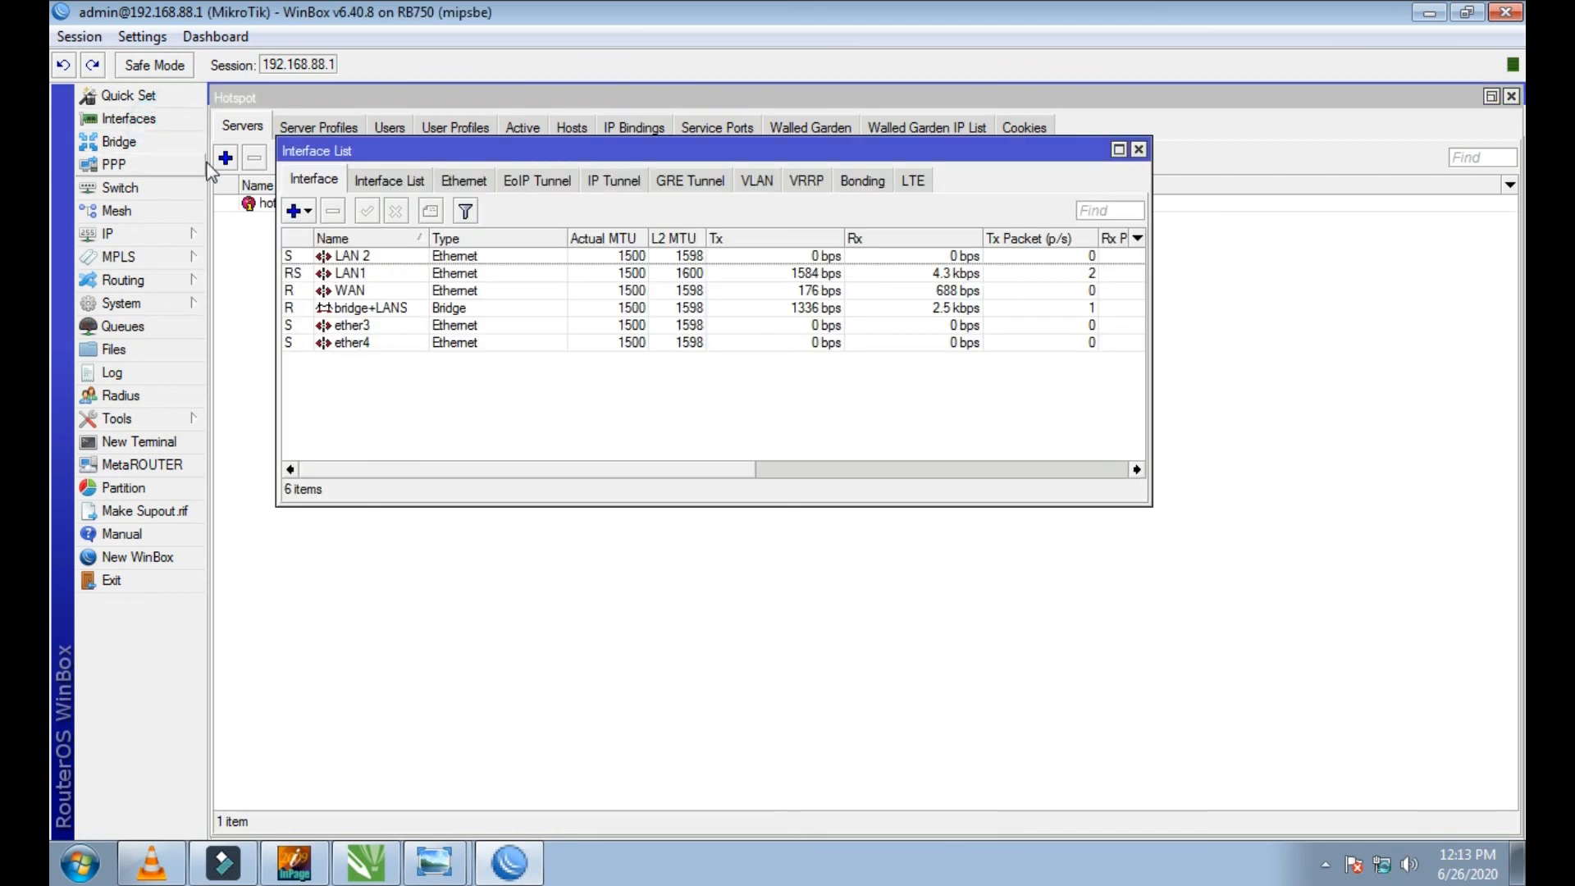
click(329, 274)
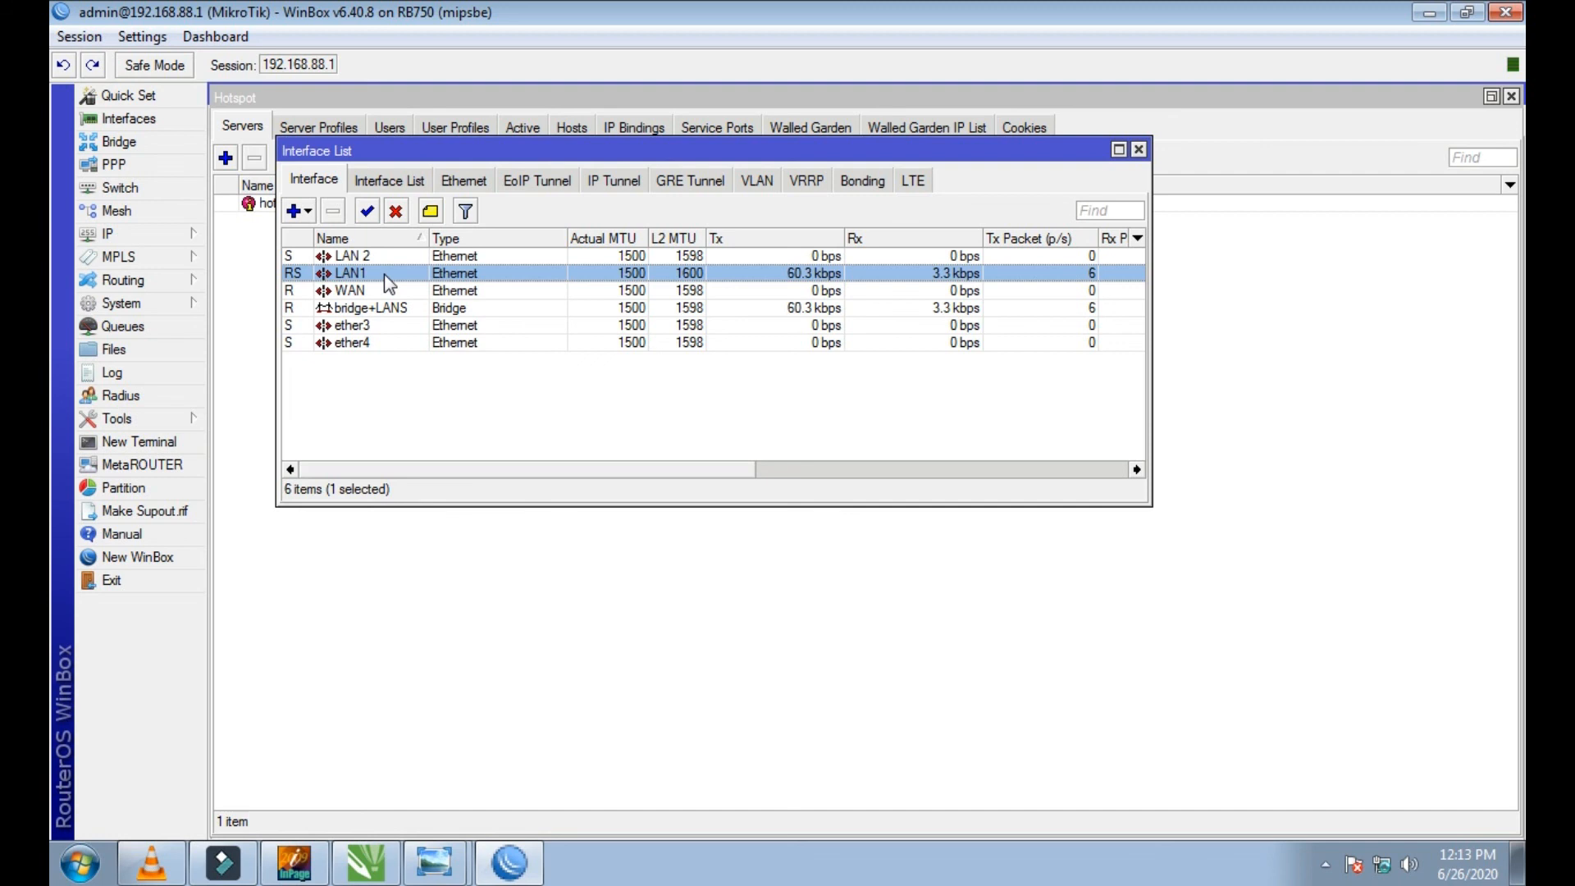
click(382, 341)
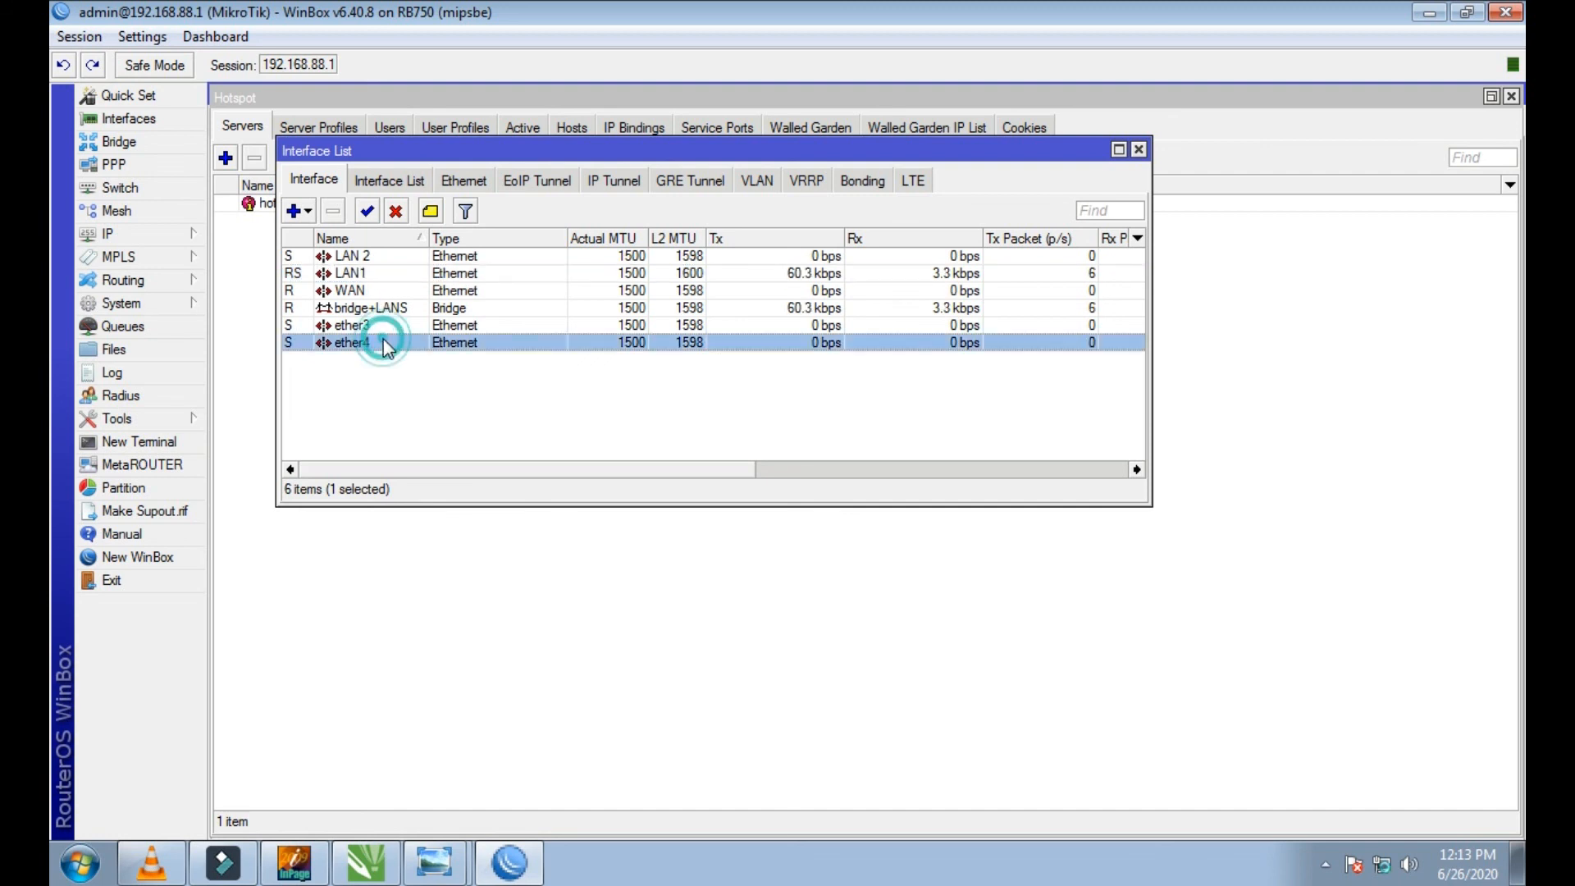
click(388, 325)
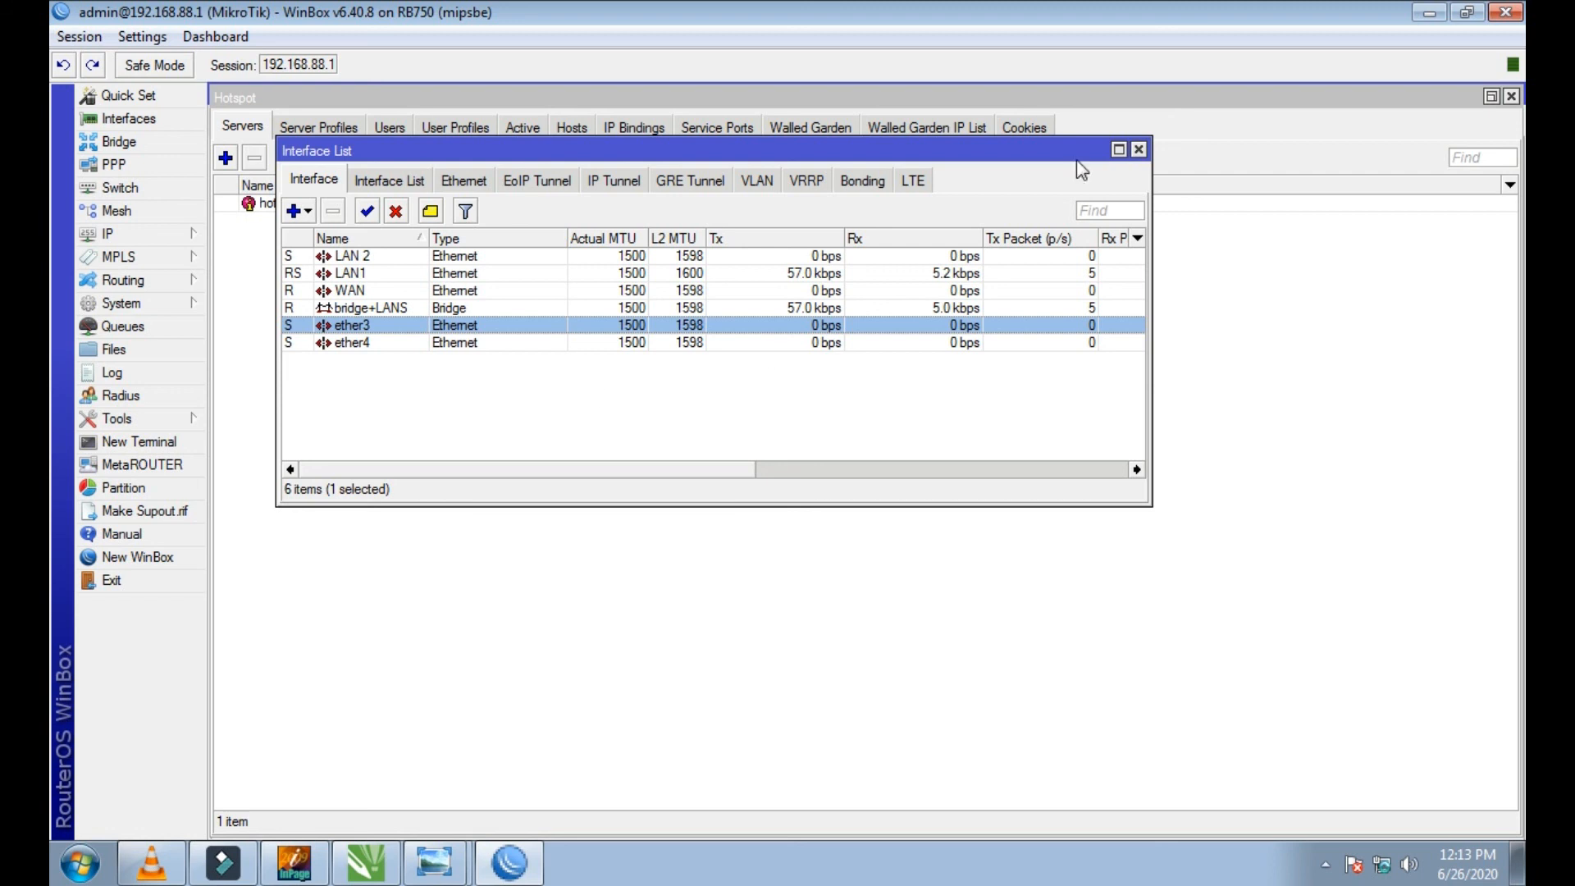
Step: Relaunch WinBox and reconnect to the router, check the link status and traffic of ether3, and close the interface list
click(1505, 12)
double_click(968, 411)
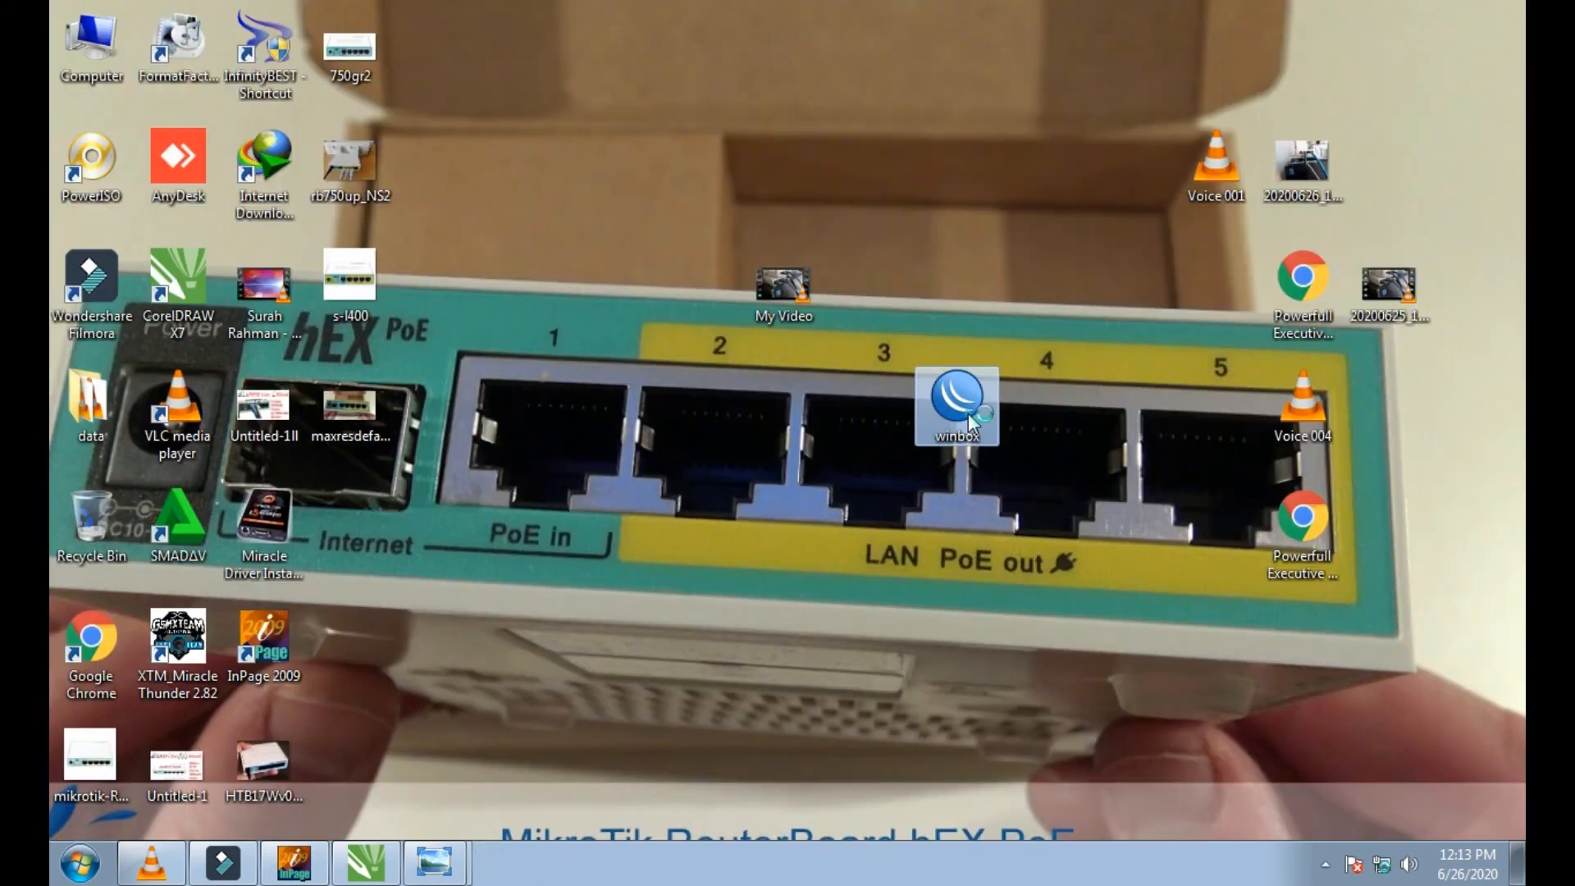
click(1057, 186)
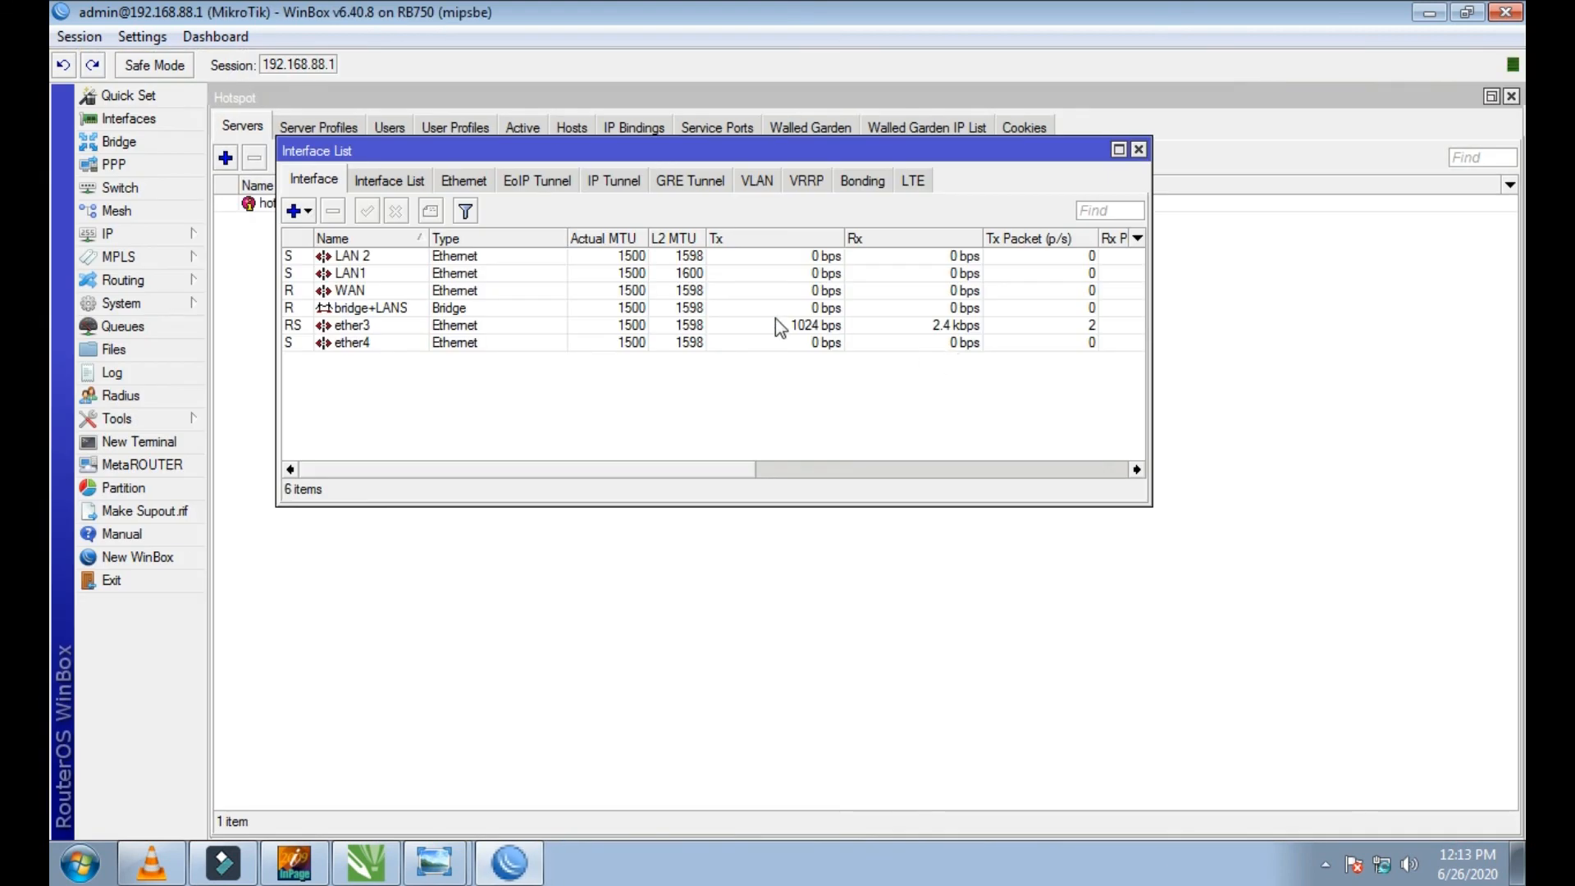
click(328, 324)
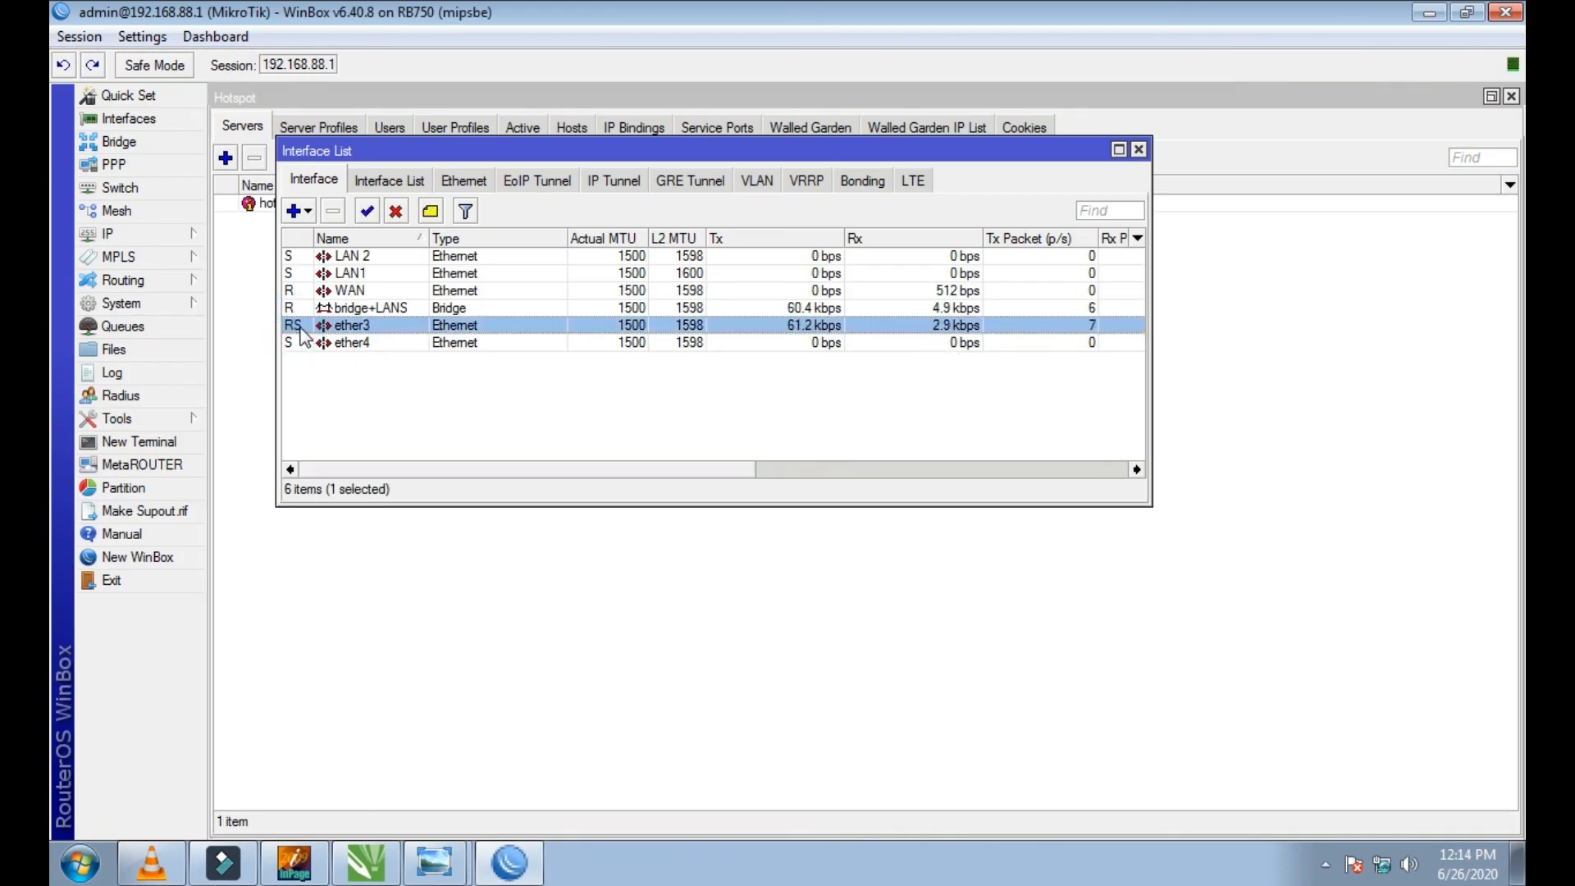
click(1138, 150)
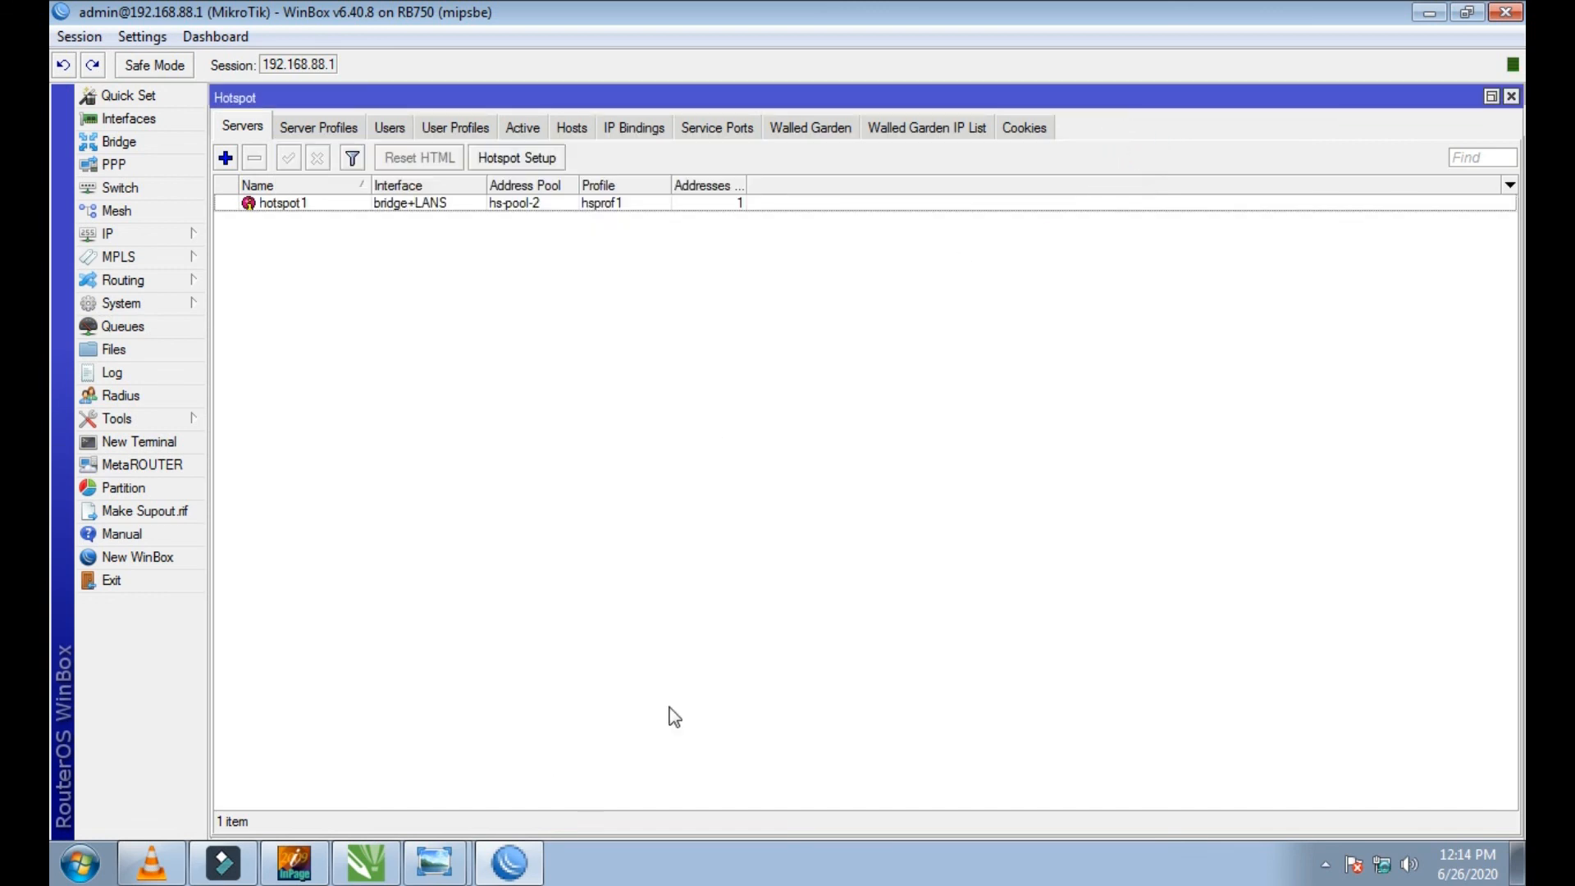
Step: Minimize WinBox, switch to Google Chrome and open YouTube to test internet access through the bridged port
click(1429, 14)
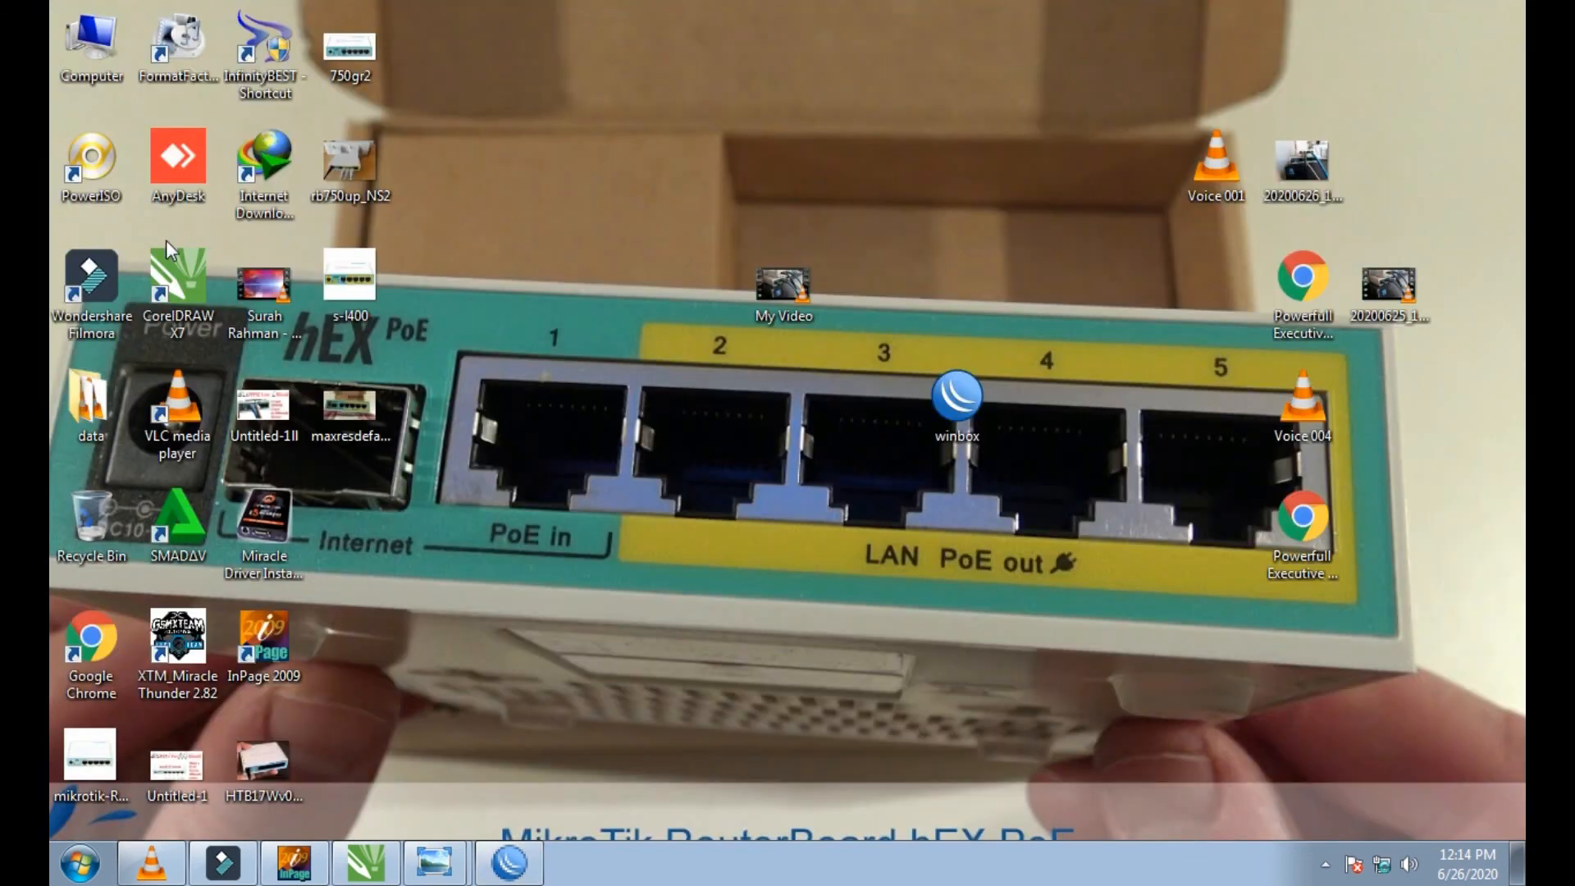
double_click(121, 623)
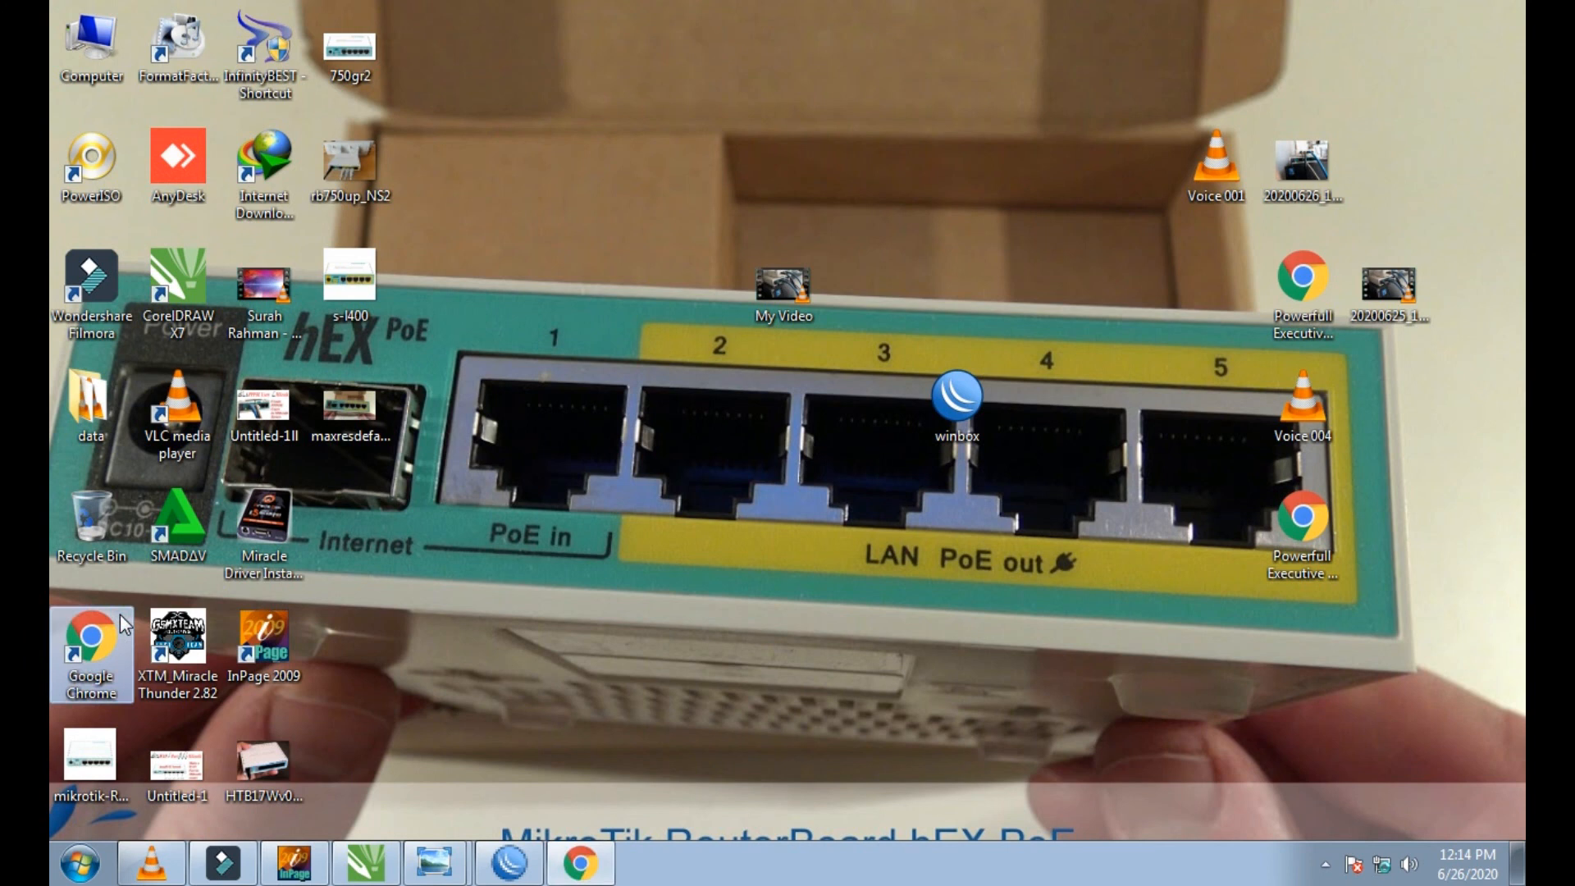
click(208, 98)
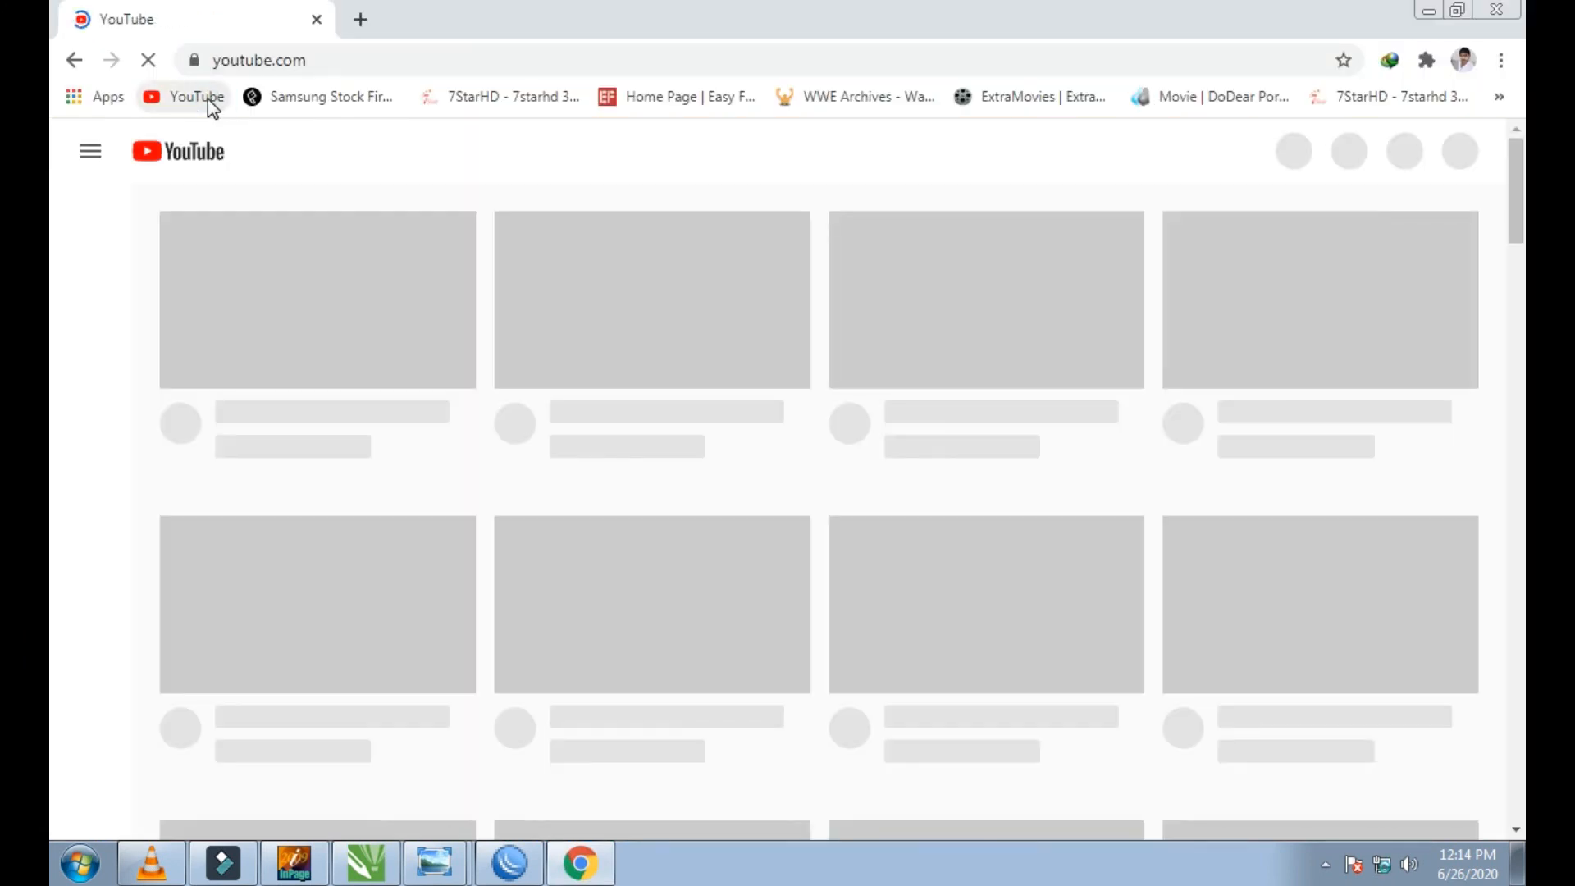